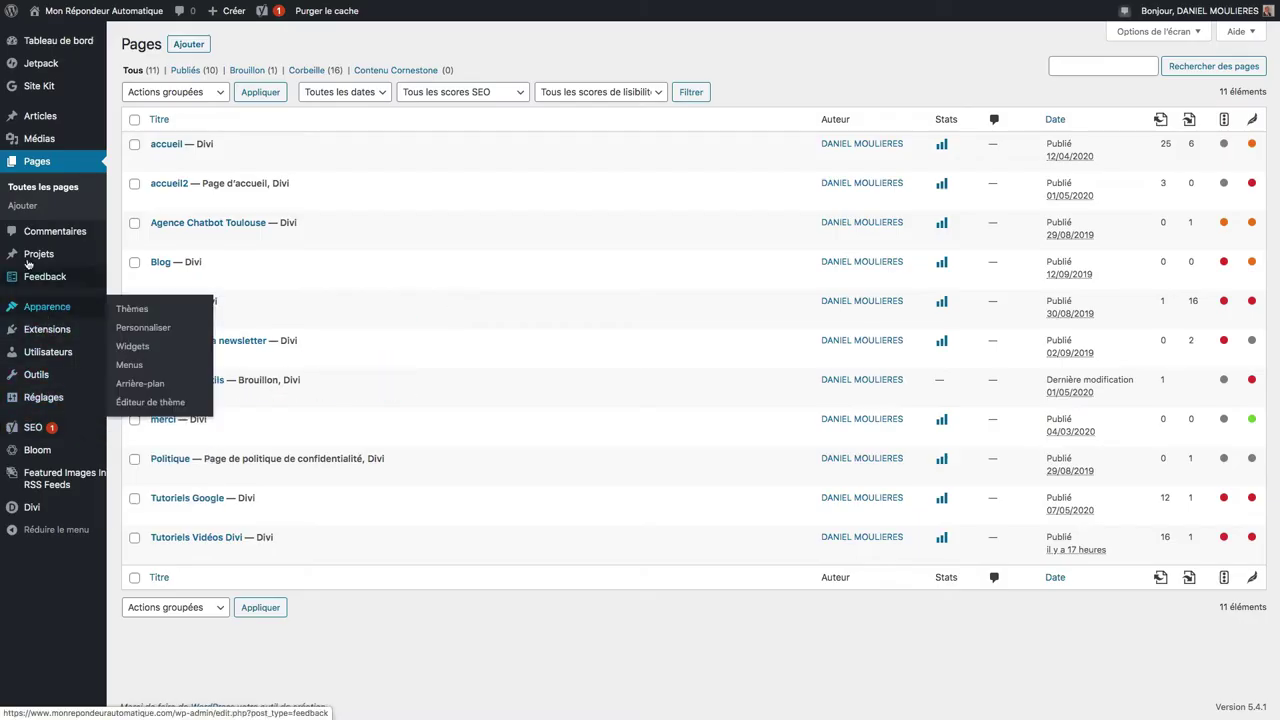
Step: Create a new page titled "1 Témoignages"
left_click(197, 71)
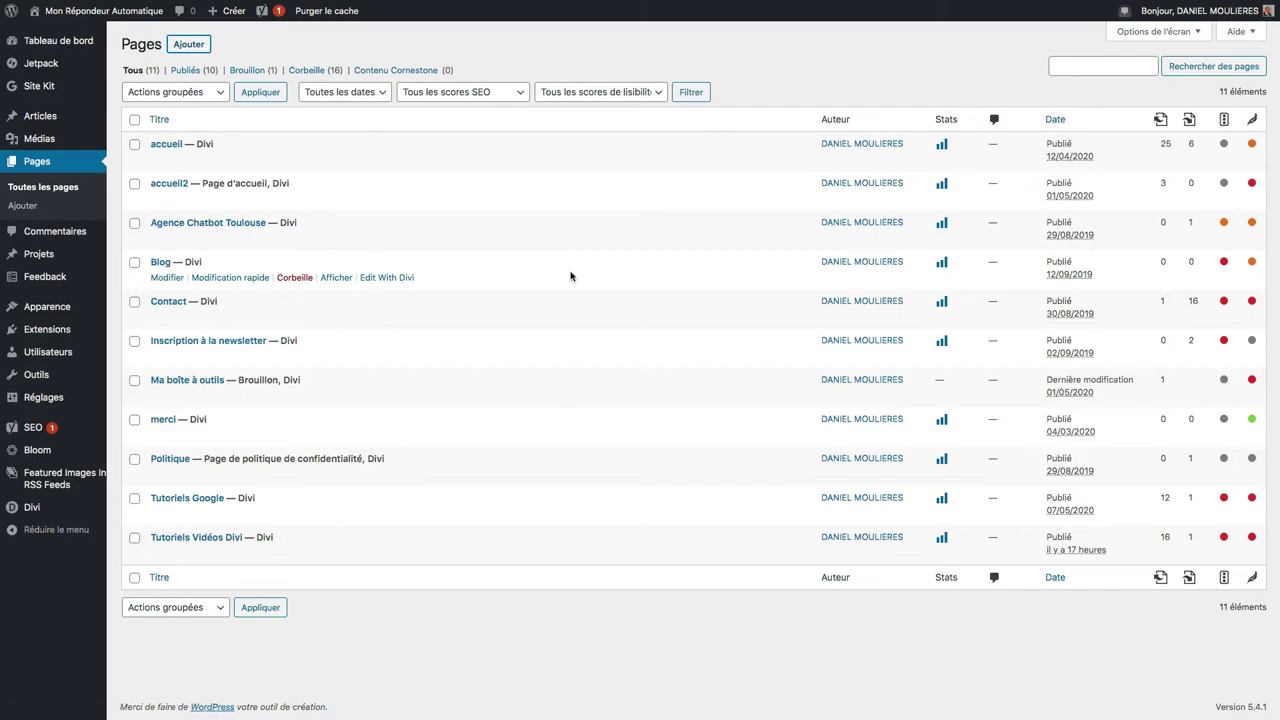
left_click(190, 45)
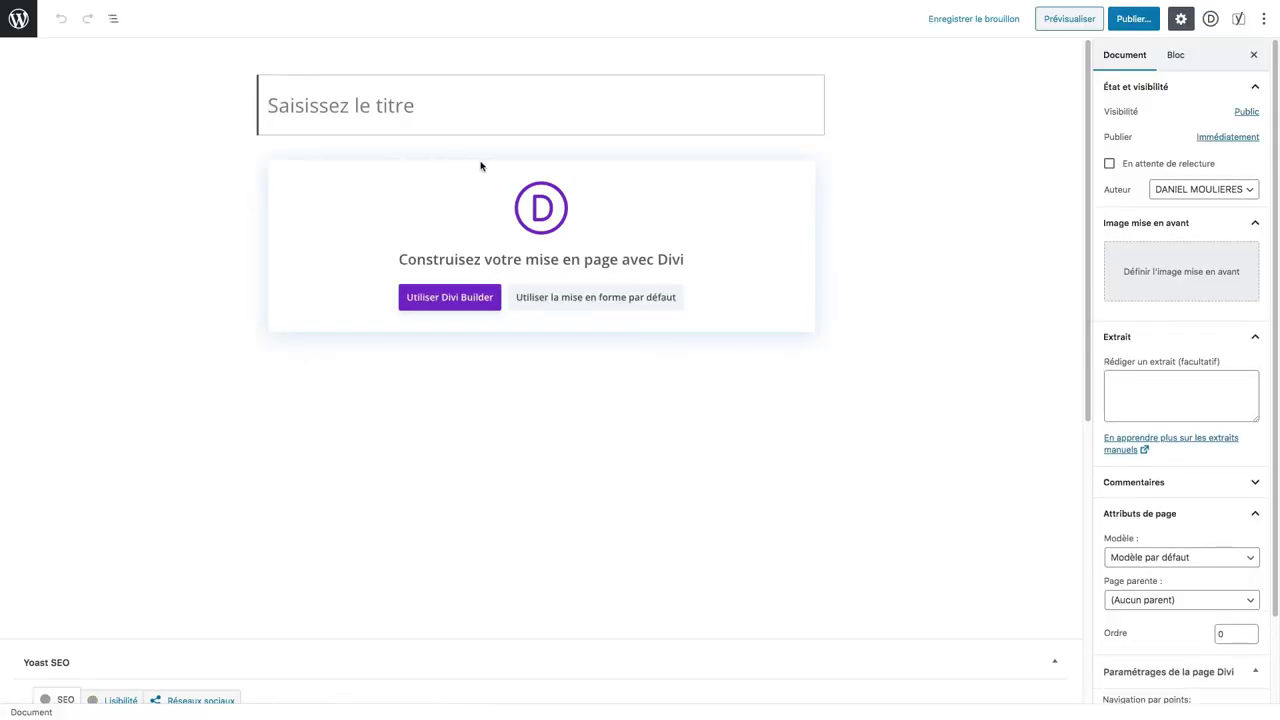
type("1")
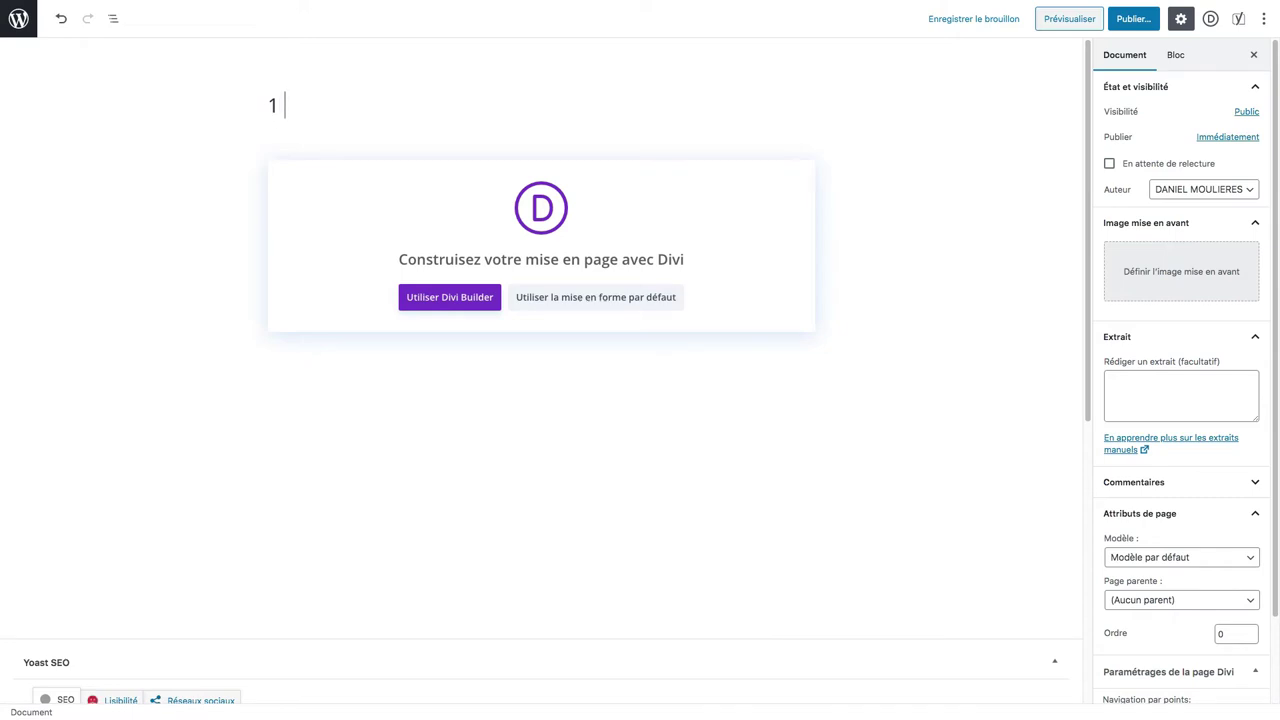
type(" Témoignages")
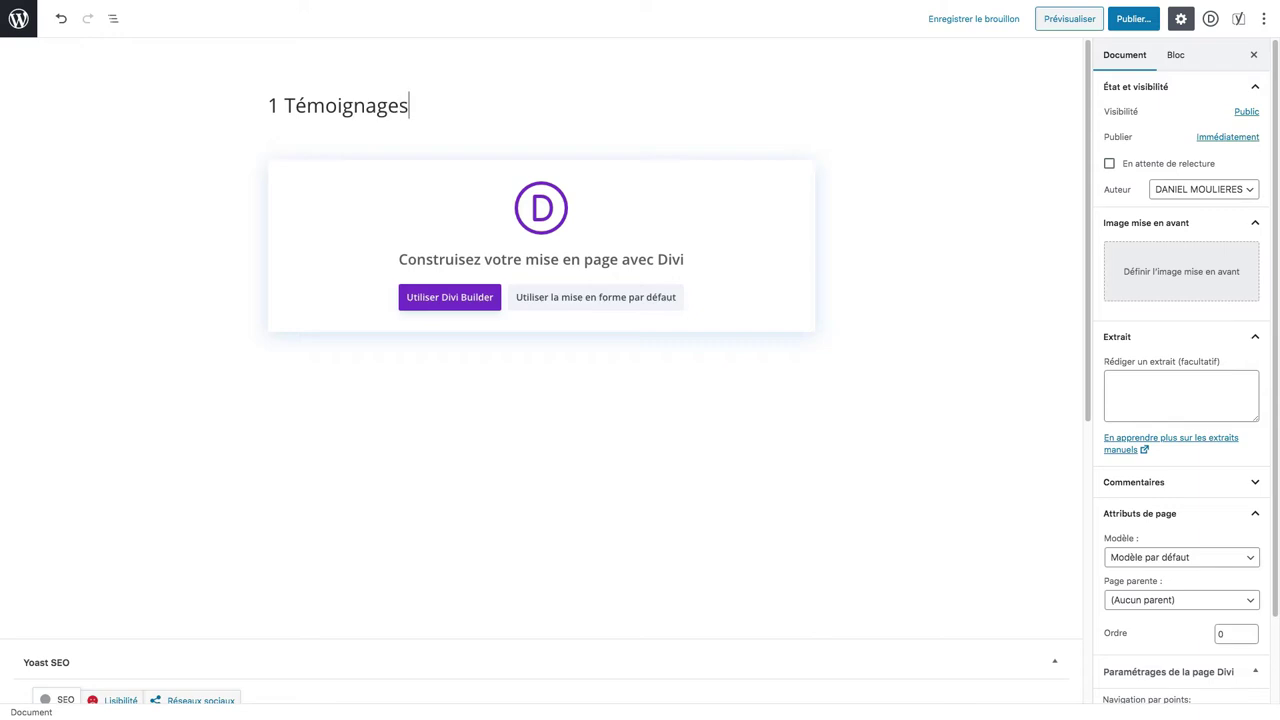
Step: Start building the page from scratch with Divi Builder and insert a single-column row
left_click(471, 297)
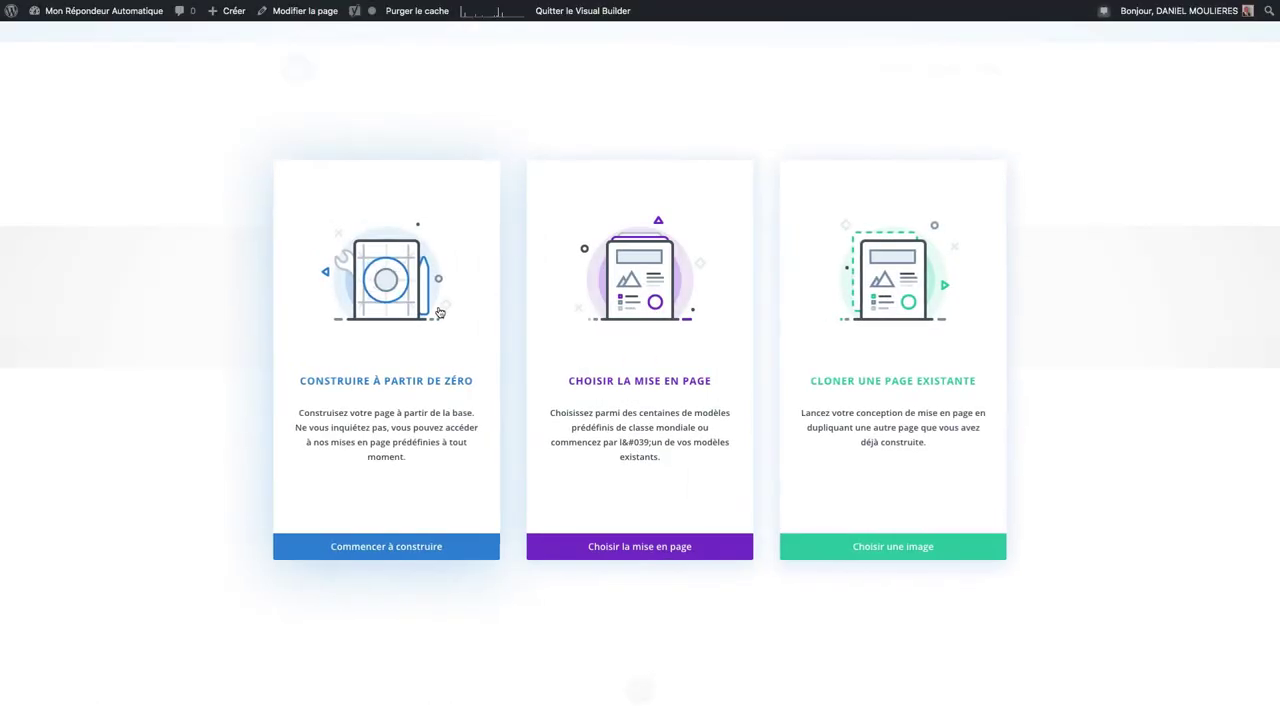
left_click(405, 331)
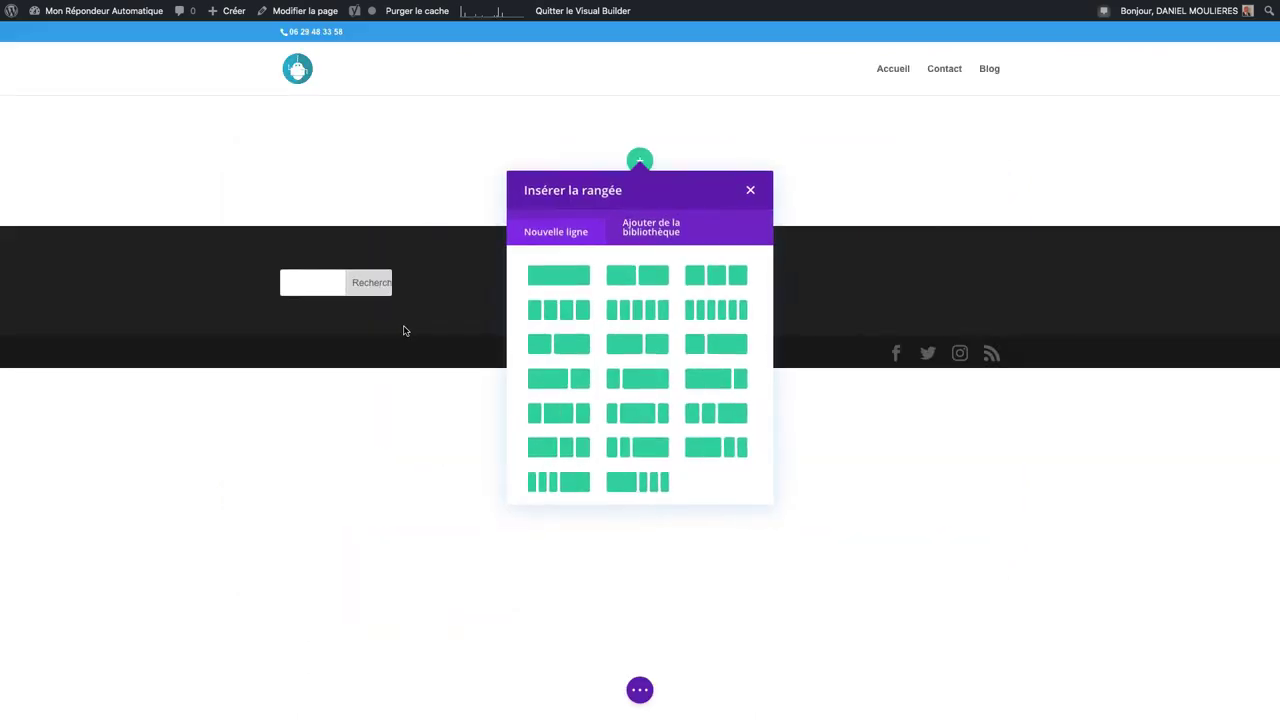
left_click(574, 280)
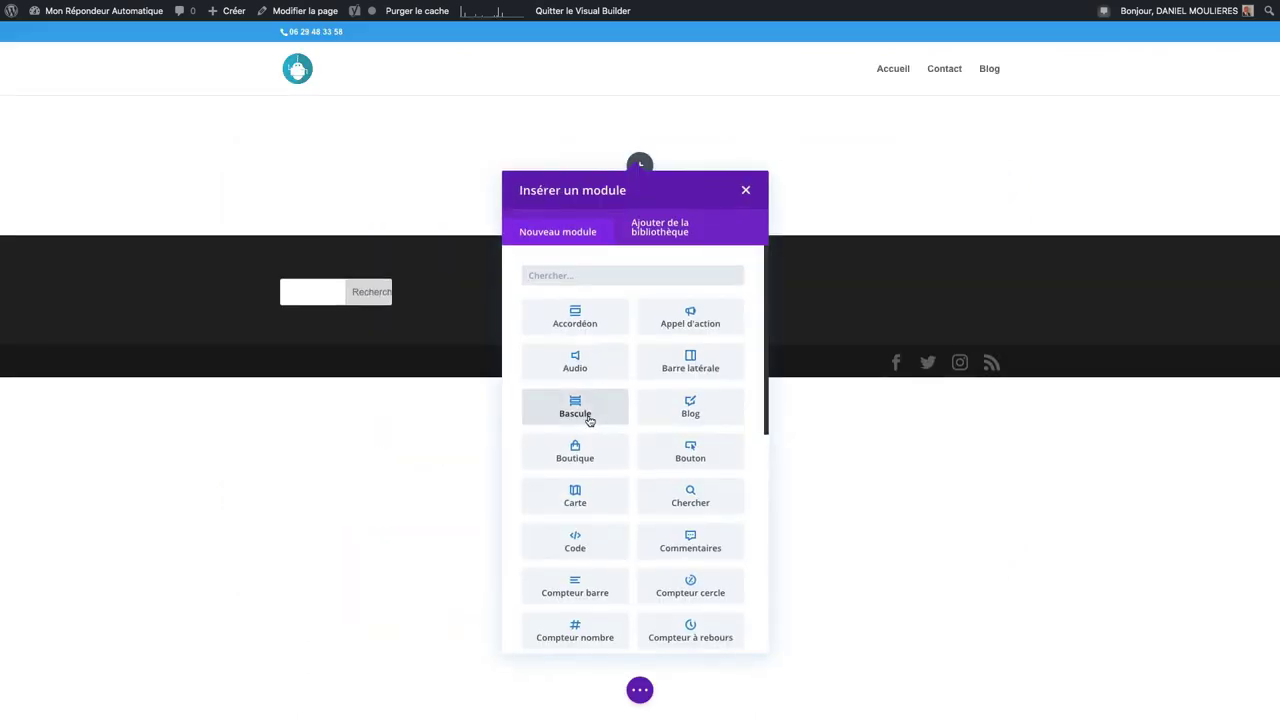
Step: Find the Témoignage module, insert it into the row, and close its settings without editing the default content
left_click(572, 278)
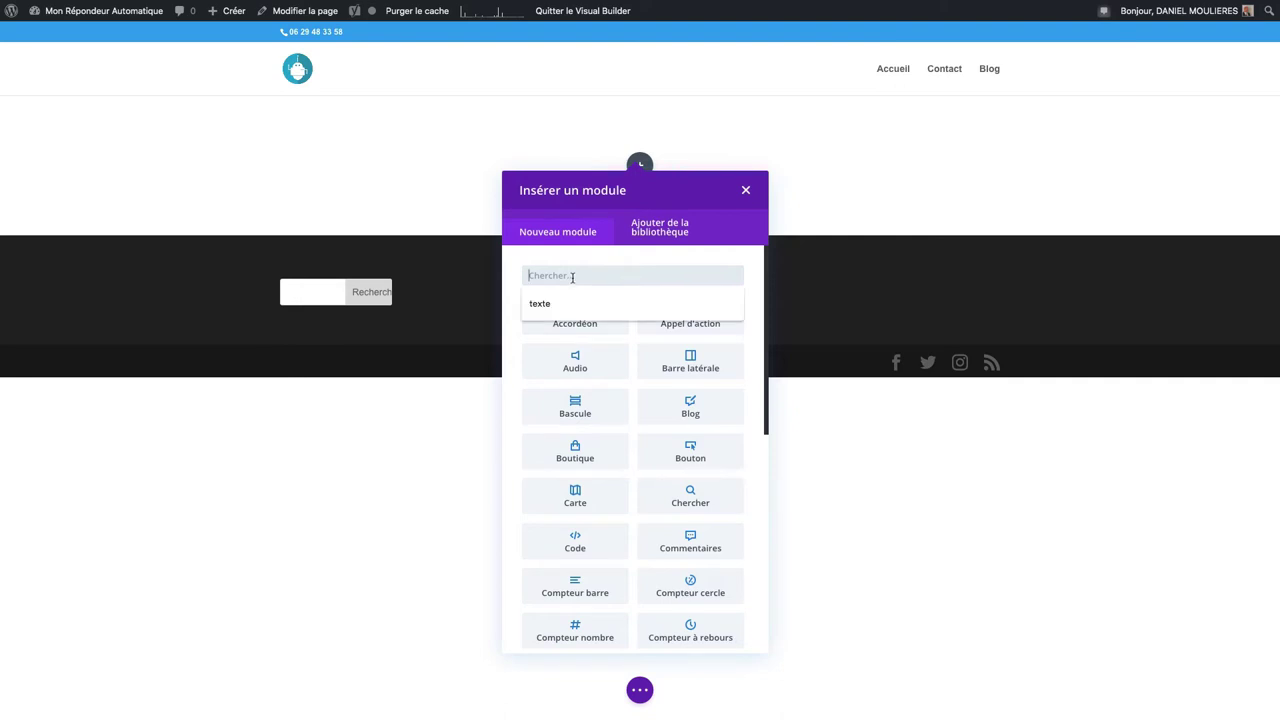
type("T")
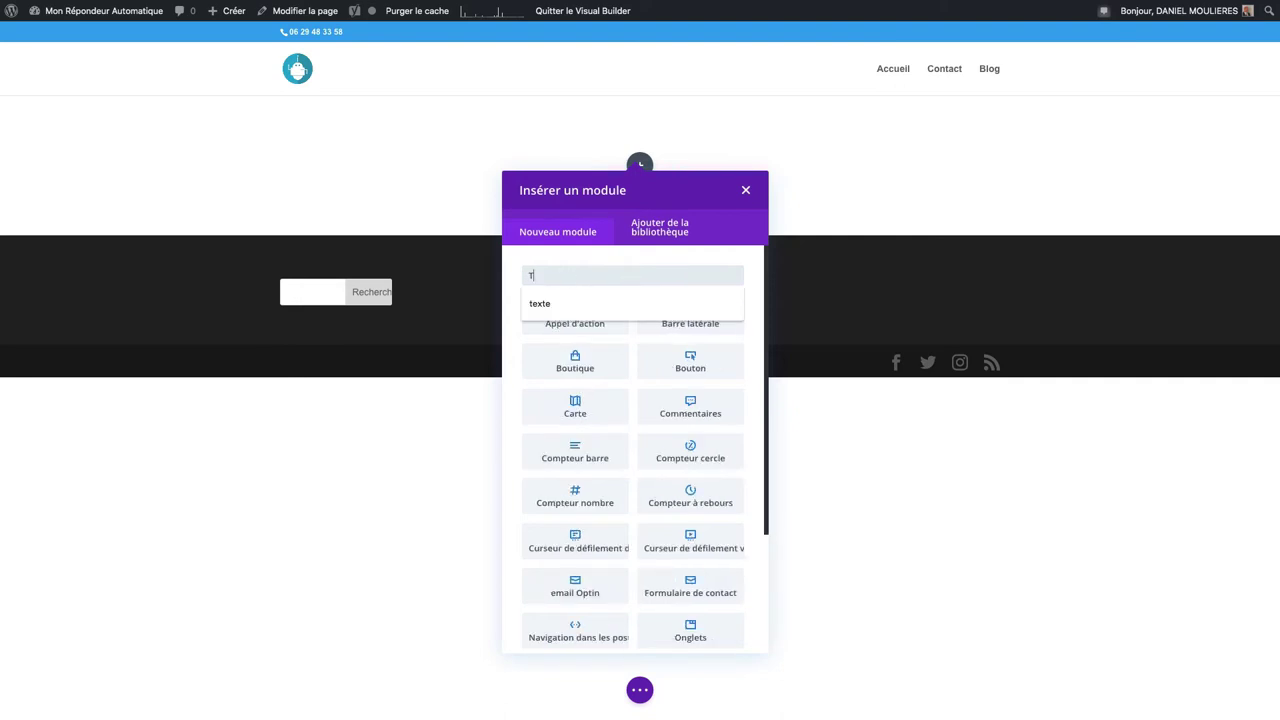
type("émoi")
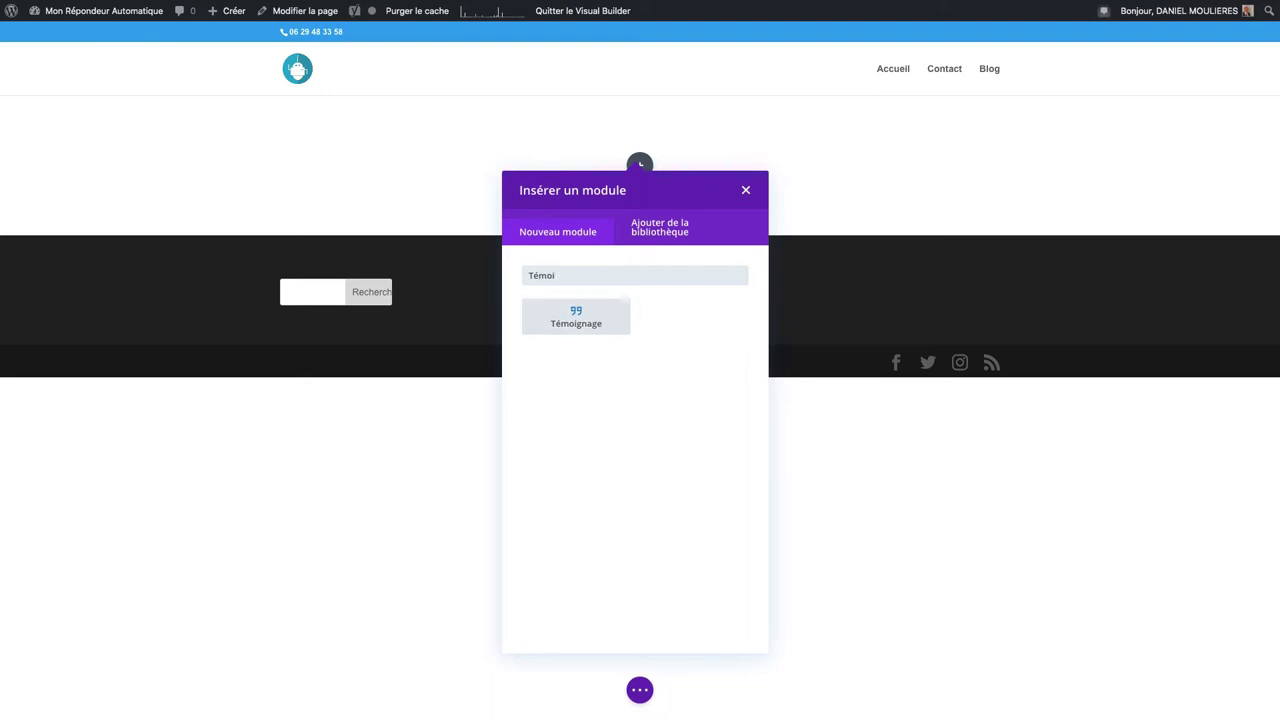
left_click(586, 323)
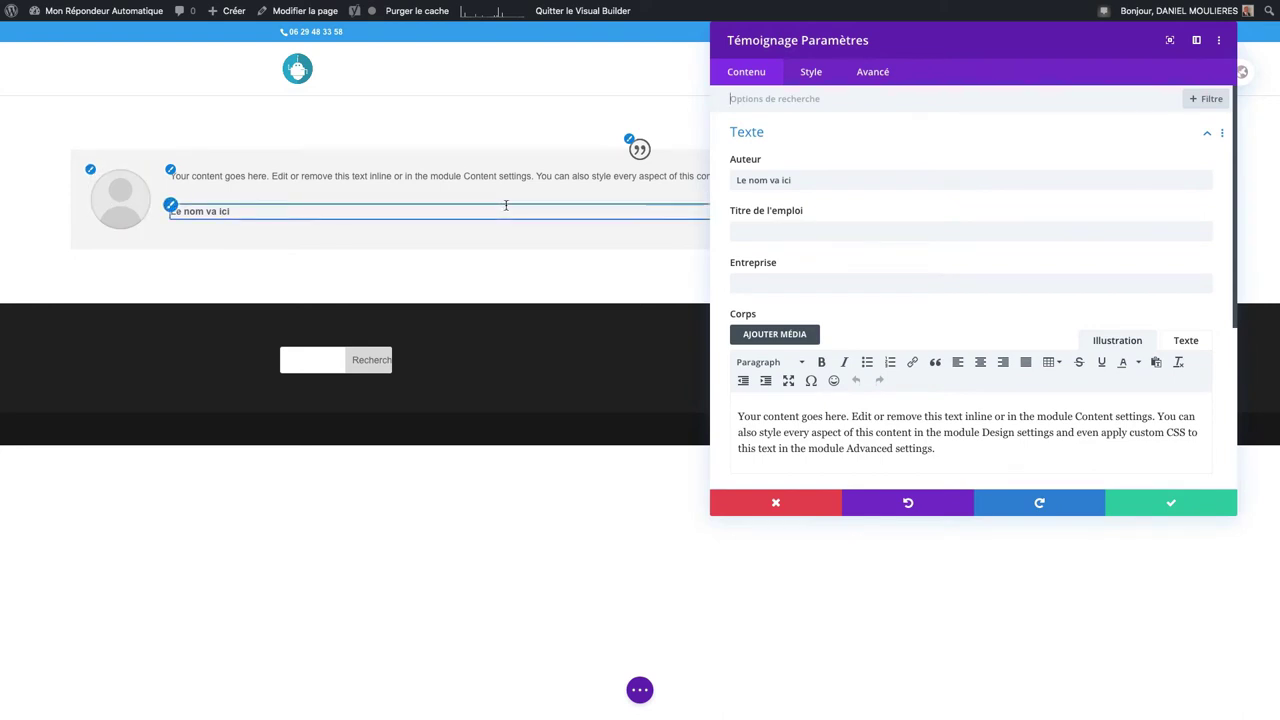
left_click(792, 502)
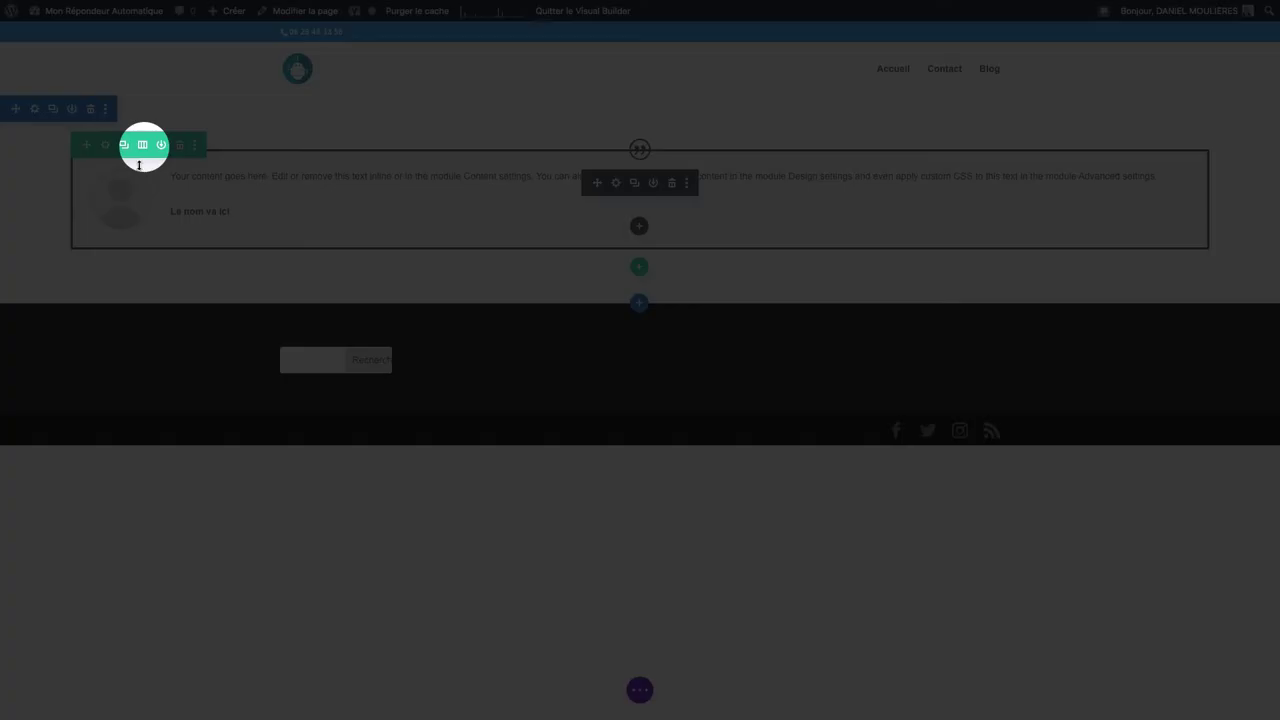
Step: Change the row to three equal columns and duplicate the testimonial module into the second and third columns
left_click(142, 146)
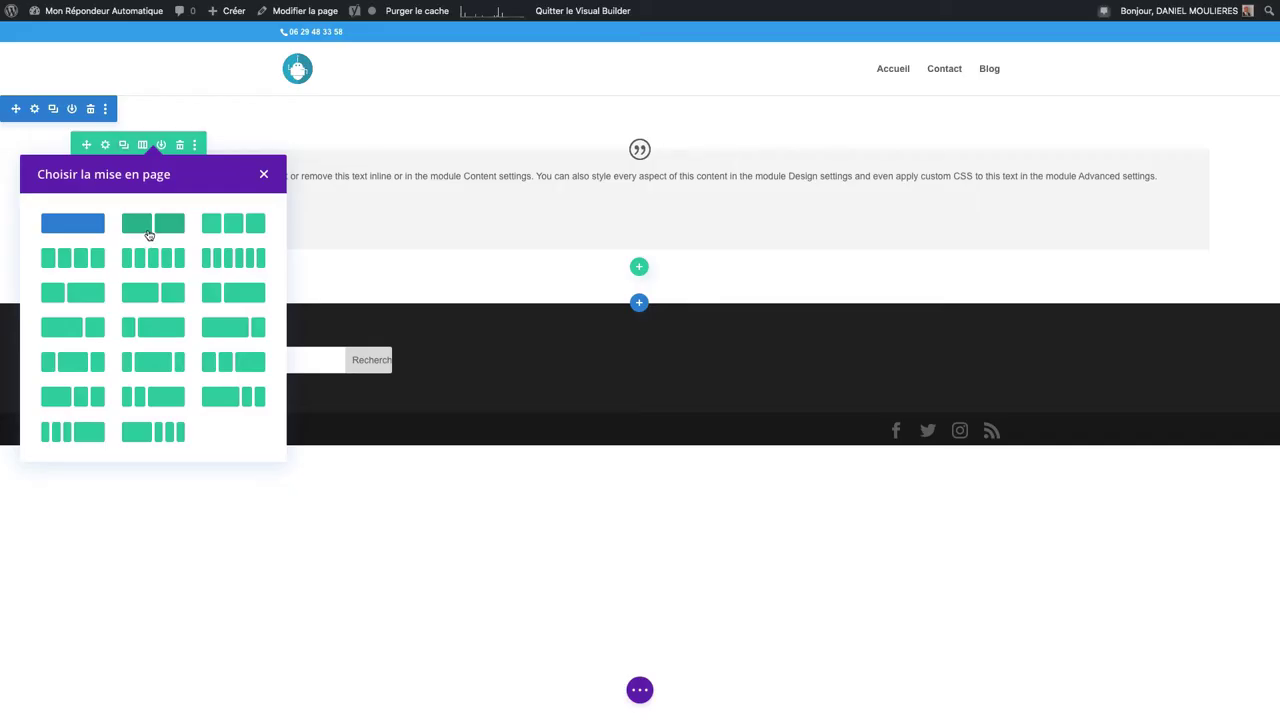
left_click(250, 228)
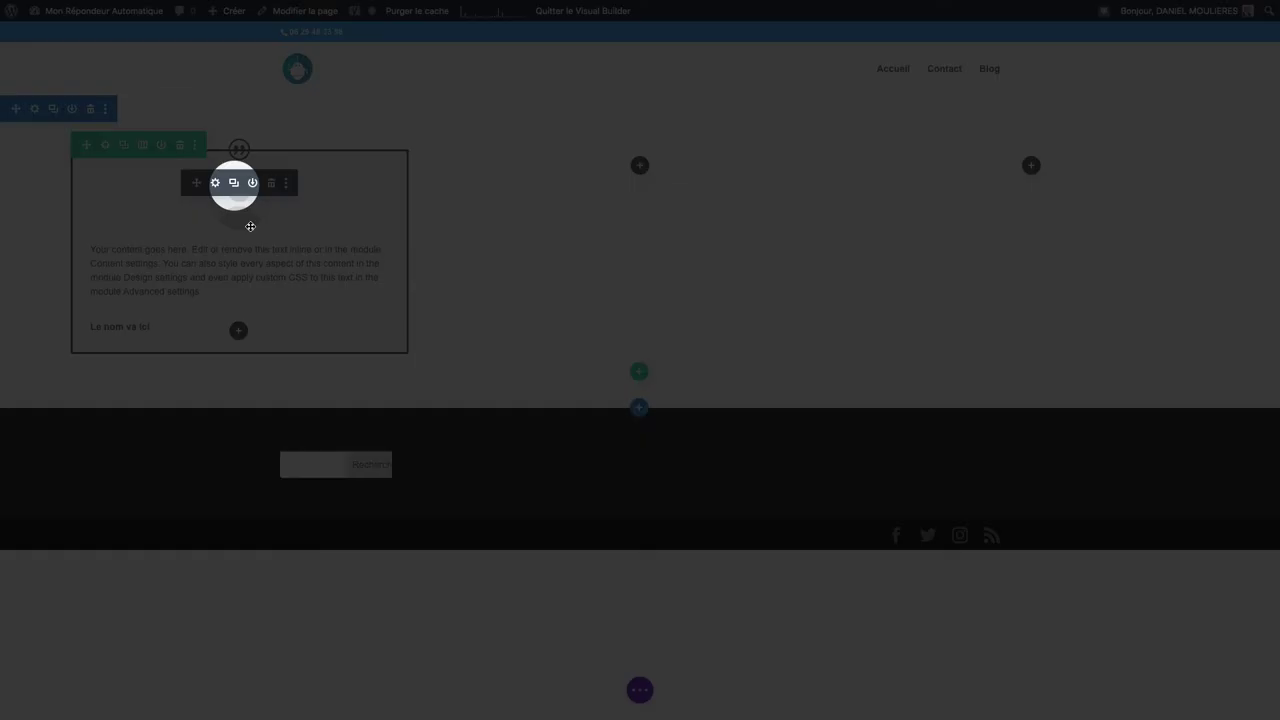
left_click(235, 184)
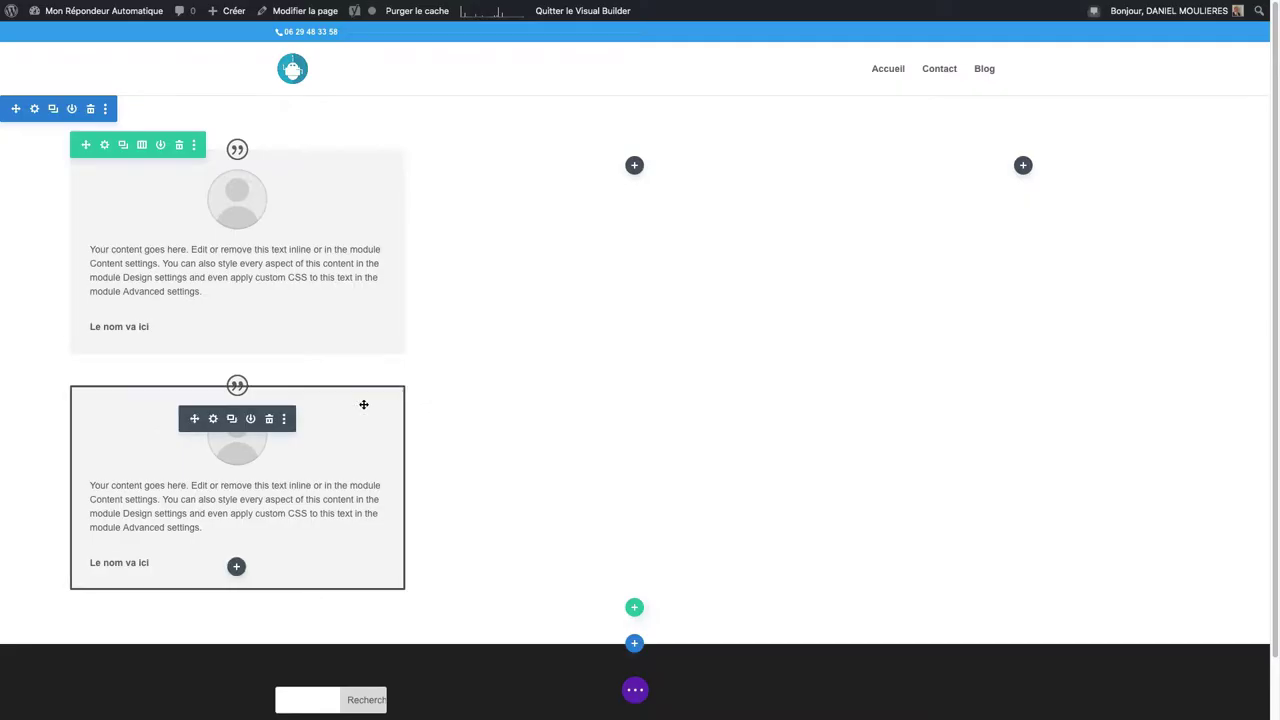
left_click_drag(363, 404, 460, 350)
left_click(632, 184)
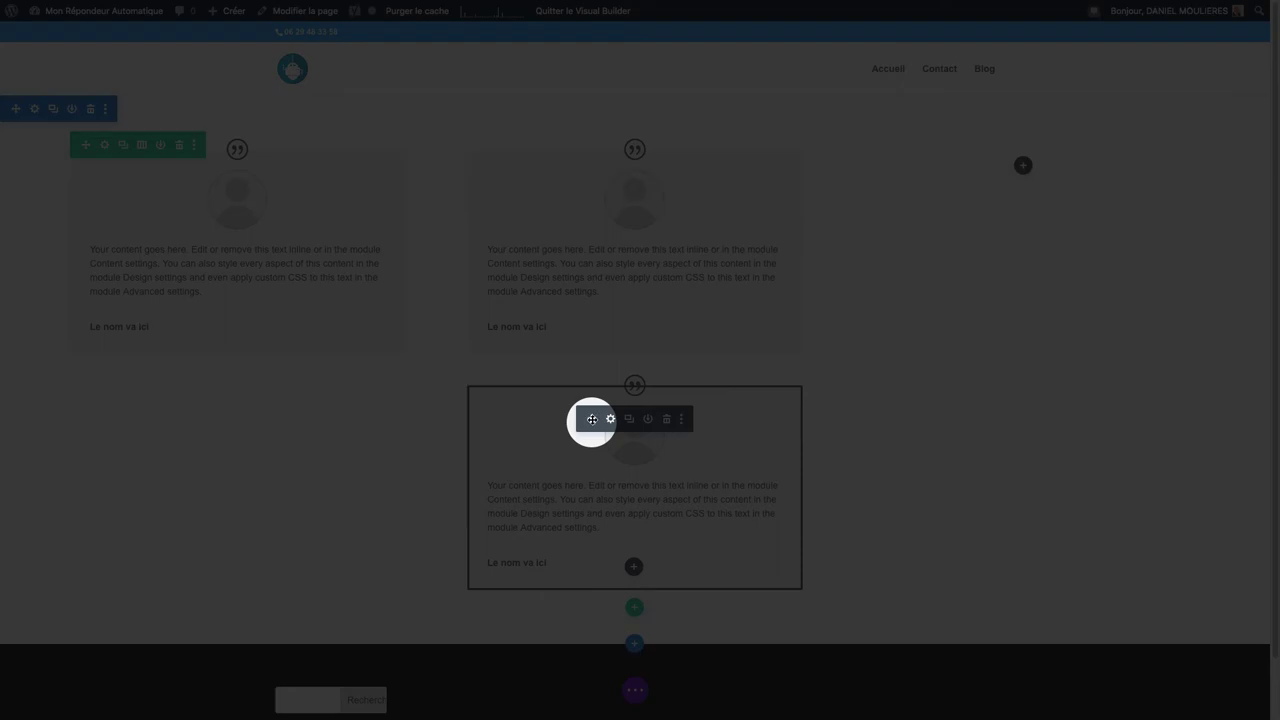
left_click_drag(592, 419, 894, 297)
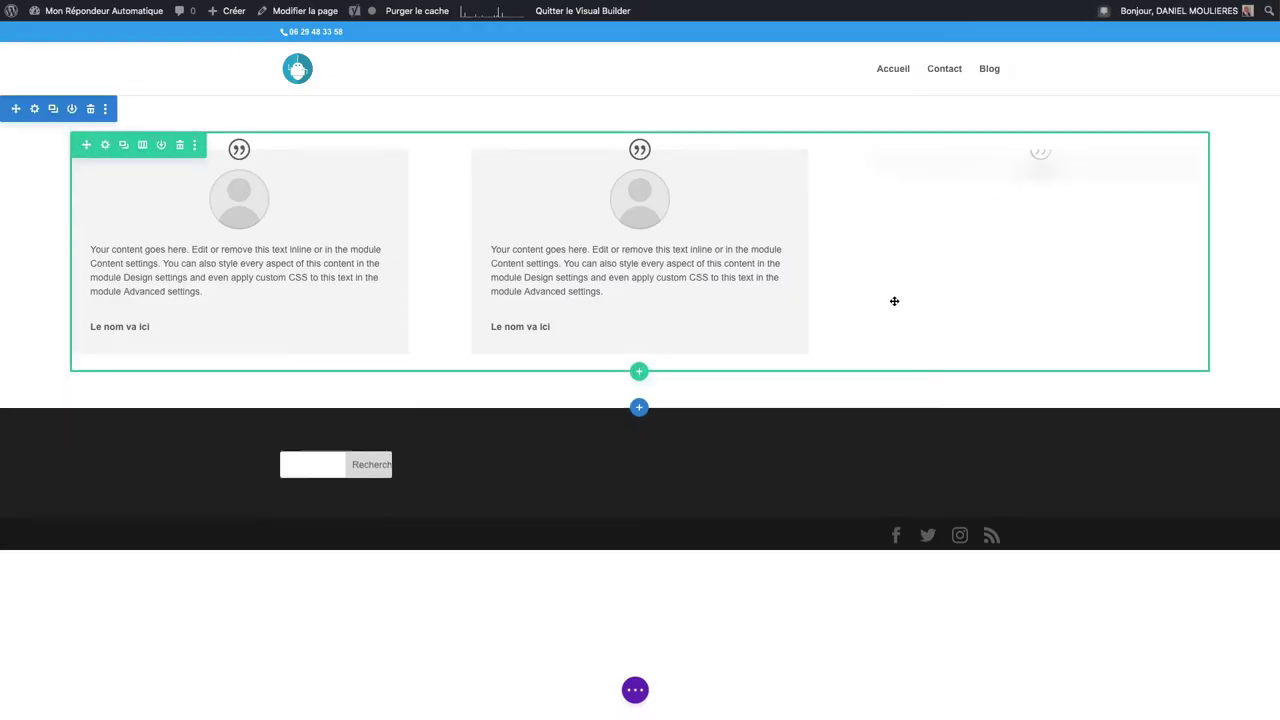
Step: Open the row's settings and choose the structure with three equal columns
left_click(105, 146)
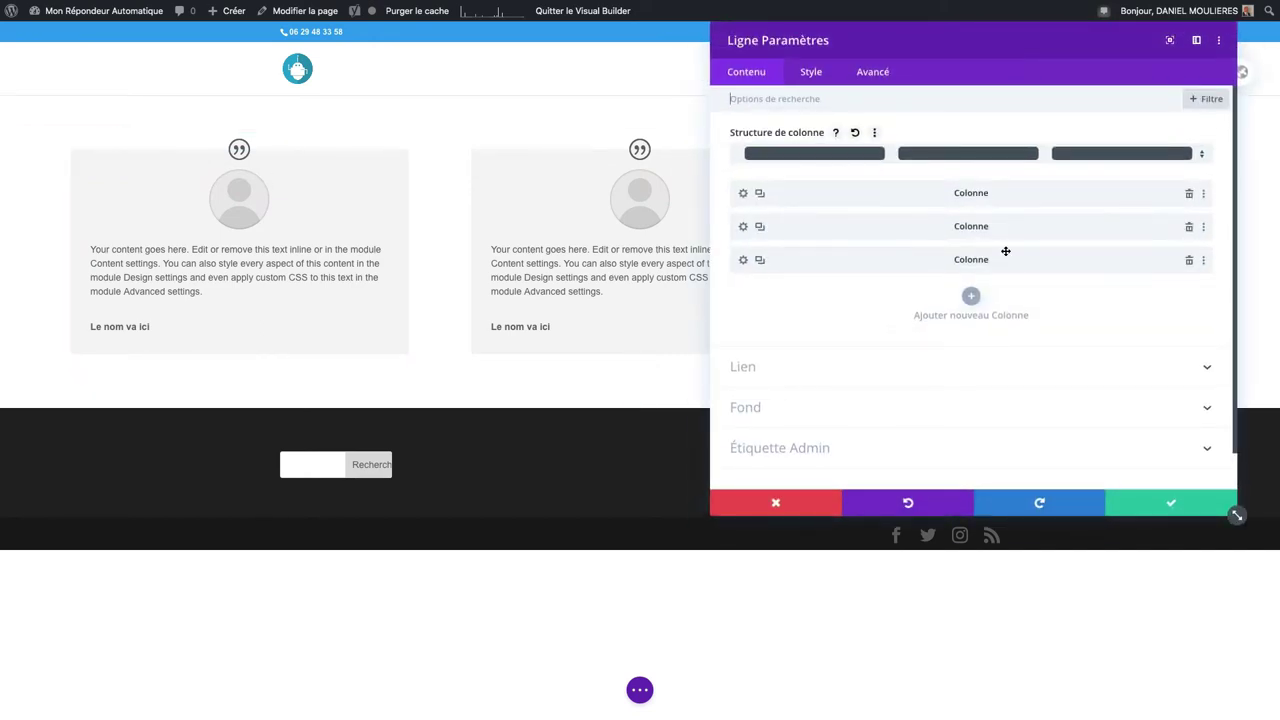
left_click(930, 158)
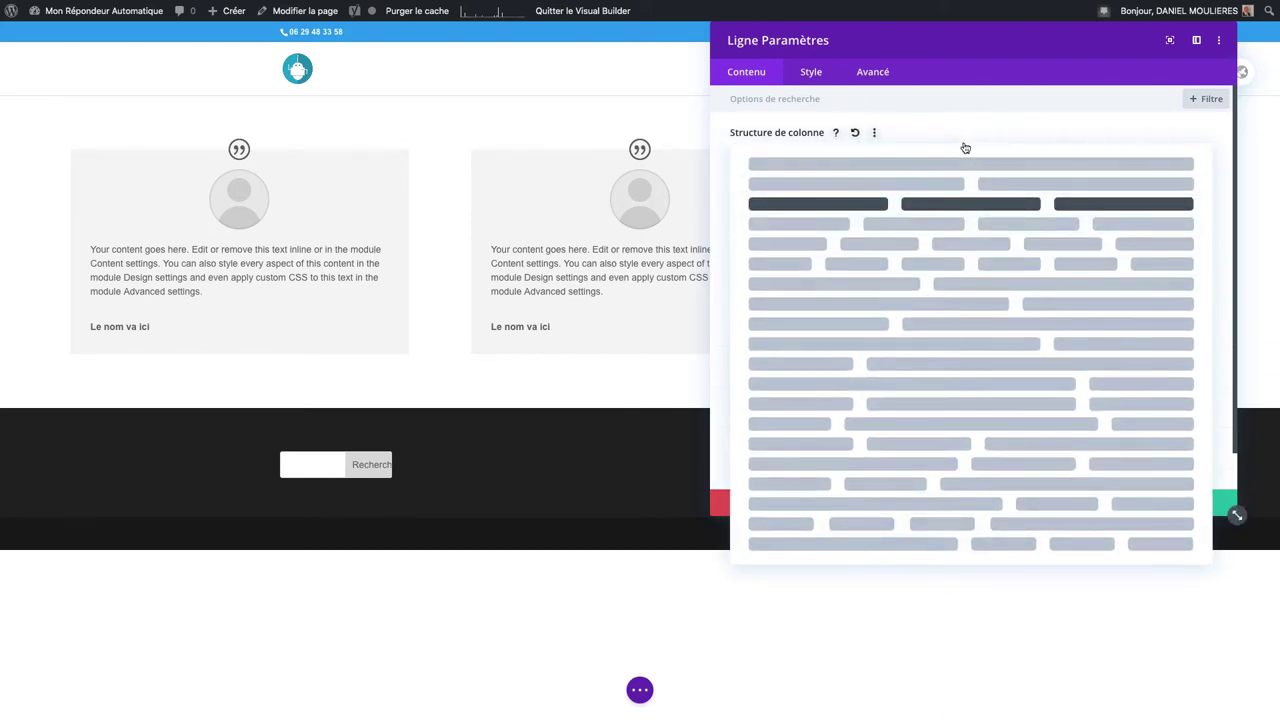
left_click(876, 207)
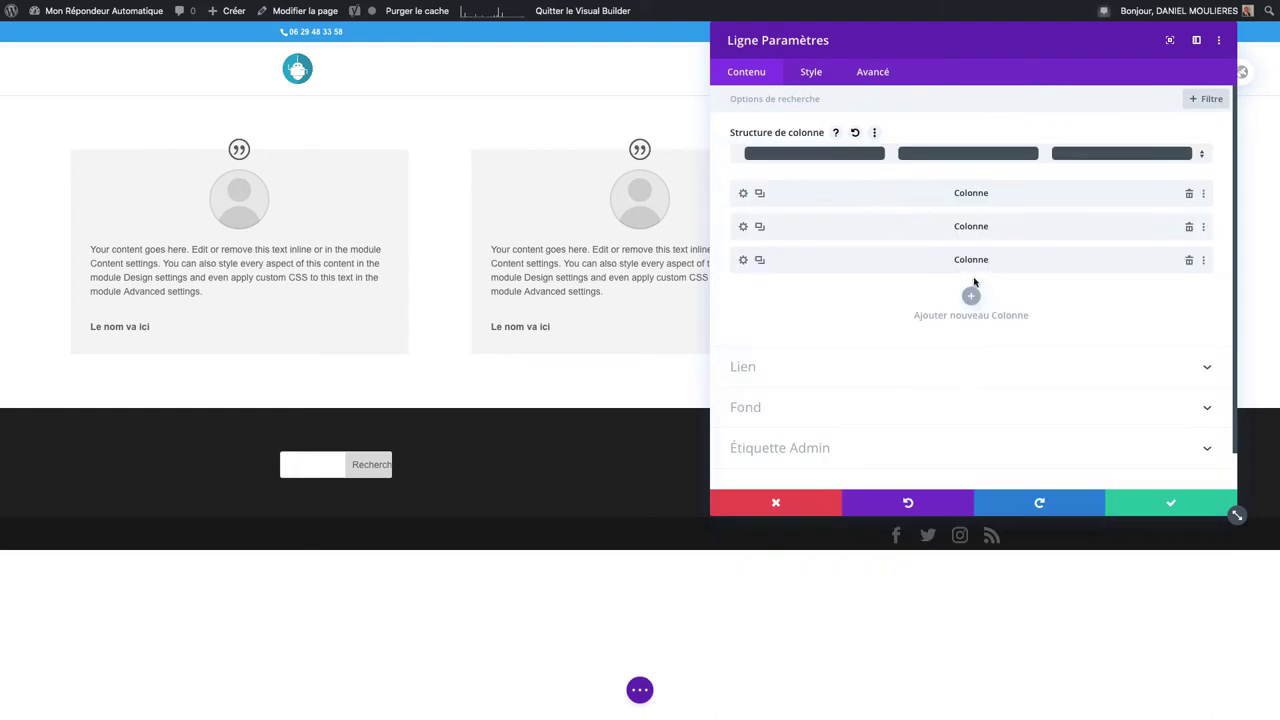
Step: Try a yellow background on the row and reset it to transparent
left_click(839, 418)
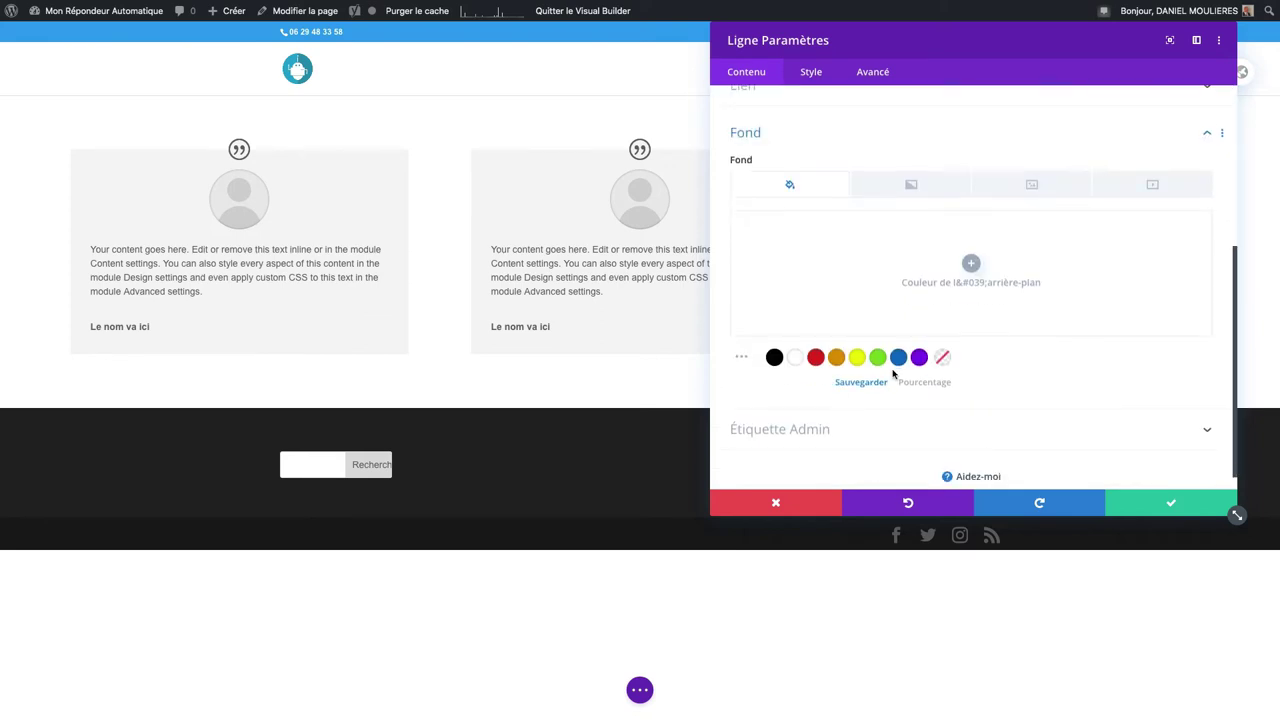
left_click(857, 360)
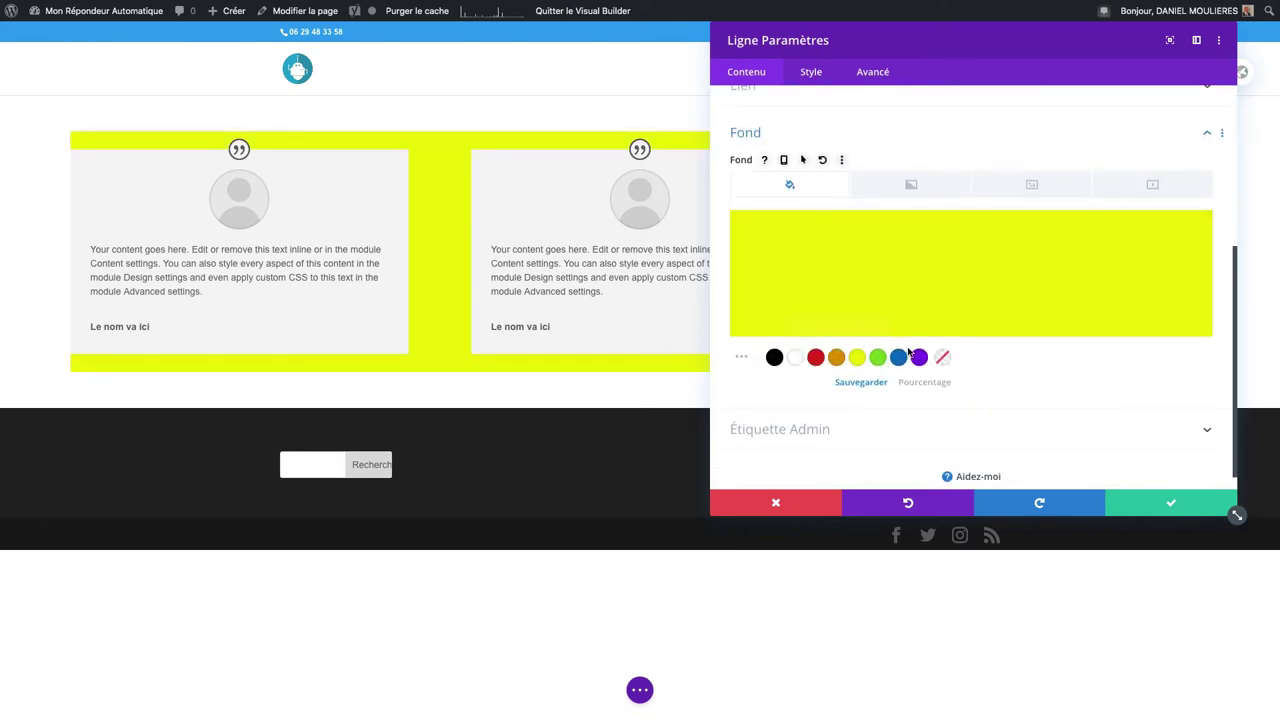
left_click(940, 358)
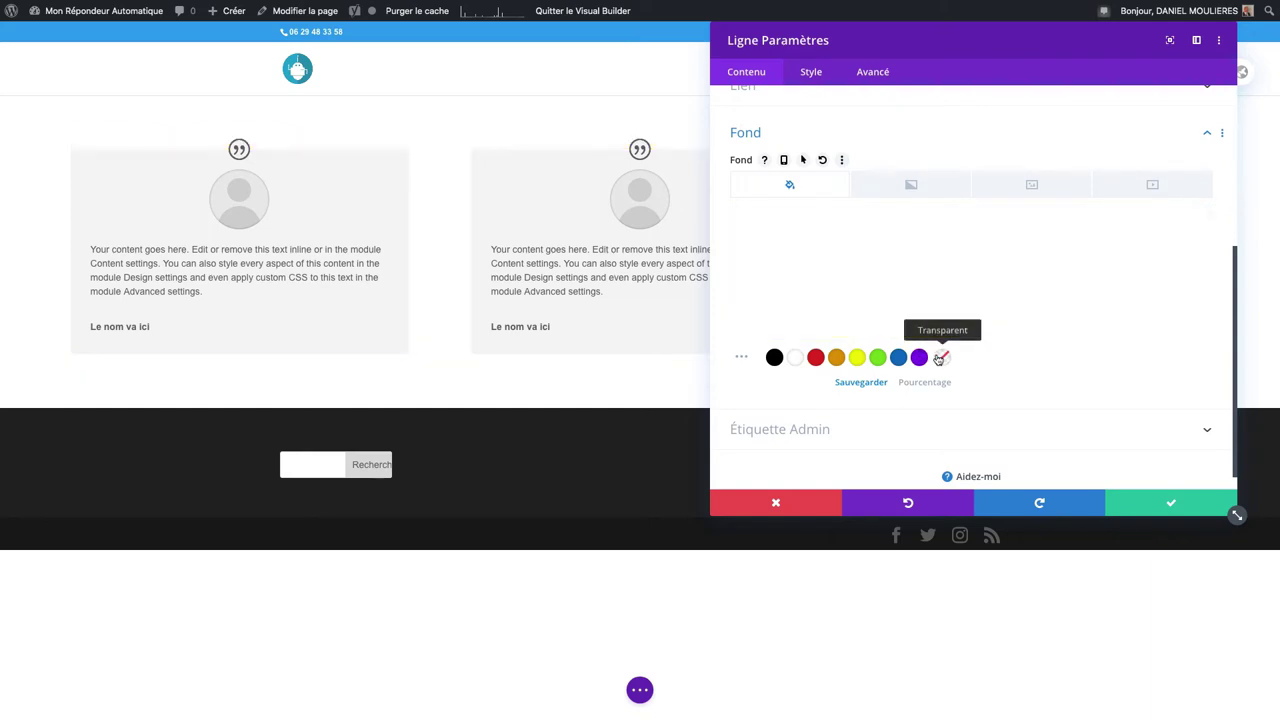
Step: In the row's sizing options, enable the custom gutter width and equalize the column heights
left_click(810, 75)
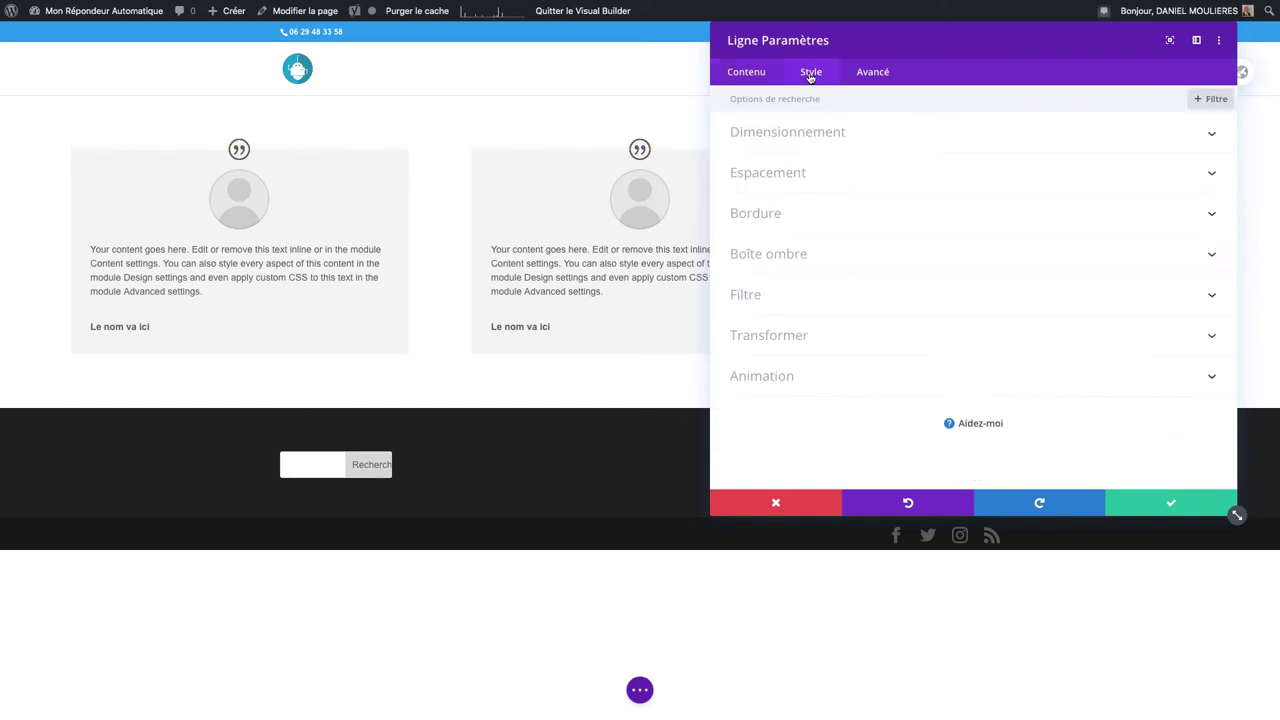
left_click(820, 142)
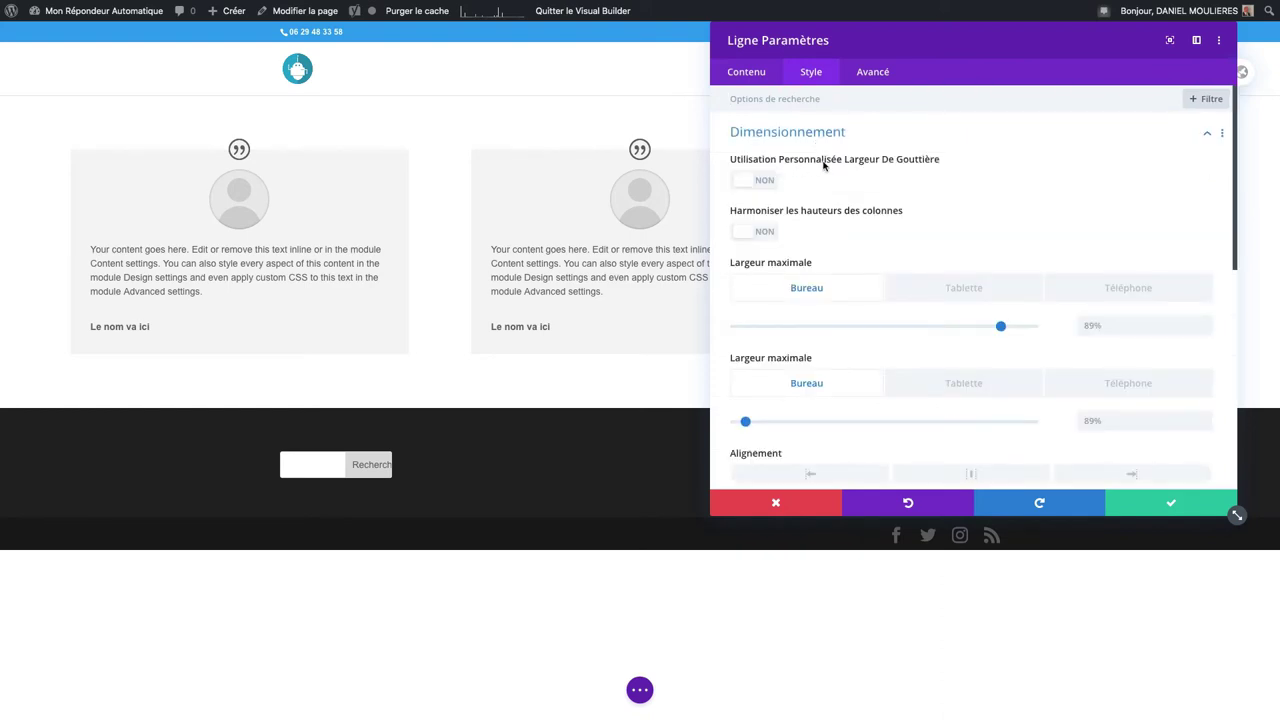
left_click(749, 183)
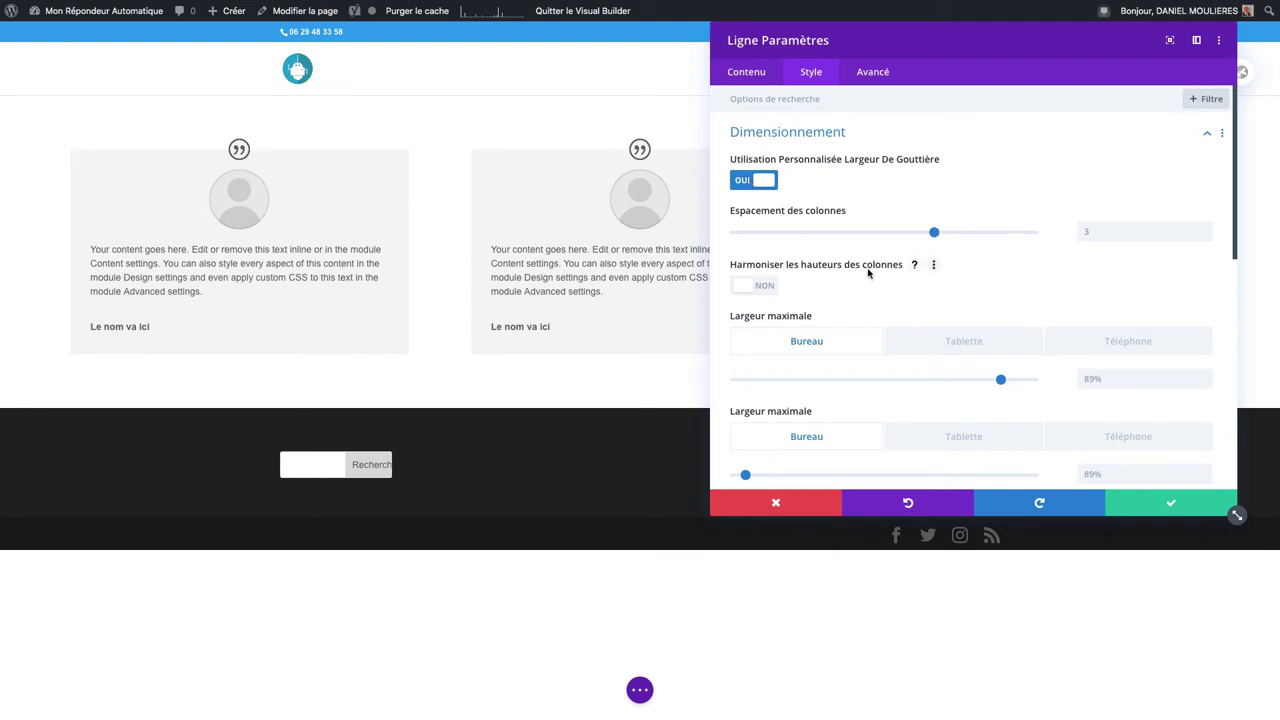
scroll(870, 275, "down", 3)
left_click(1088, 233)
left_click(811, 237)
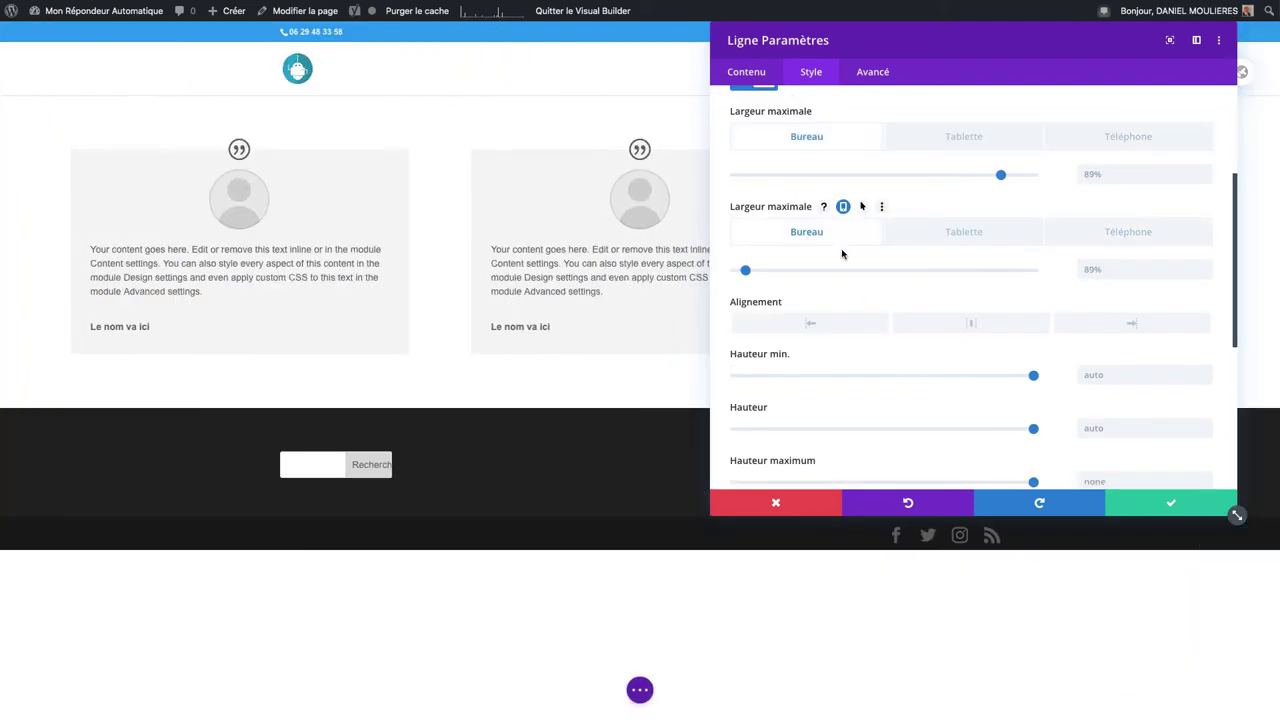
Step: Set the row's top margin to 15px
scroll(851, 251, "down", 3)
scroll(900, 309, "down", 1)
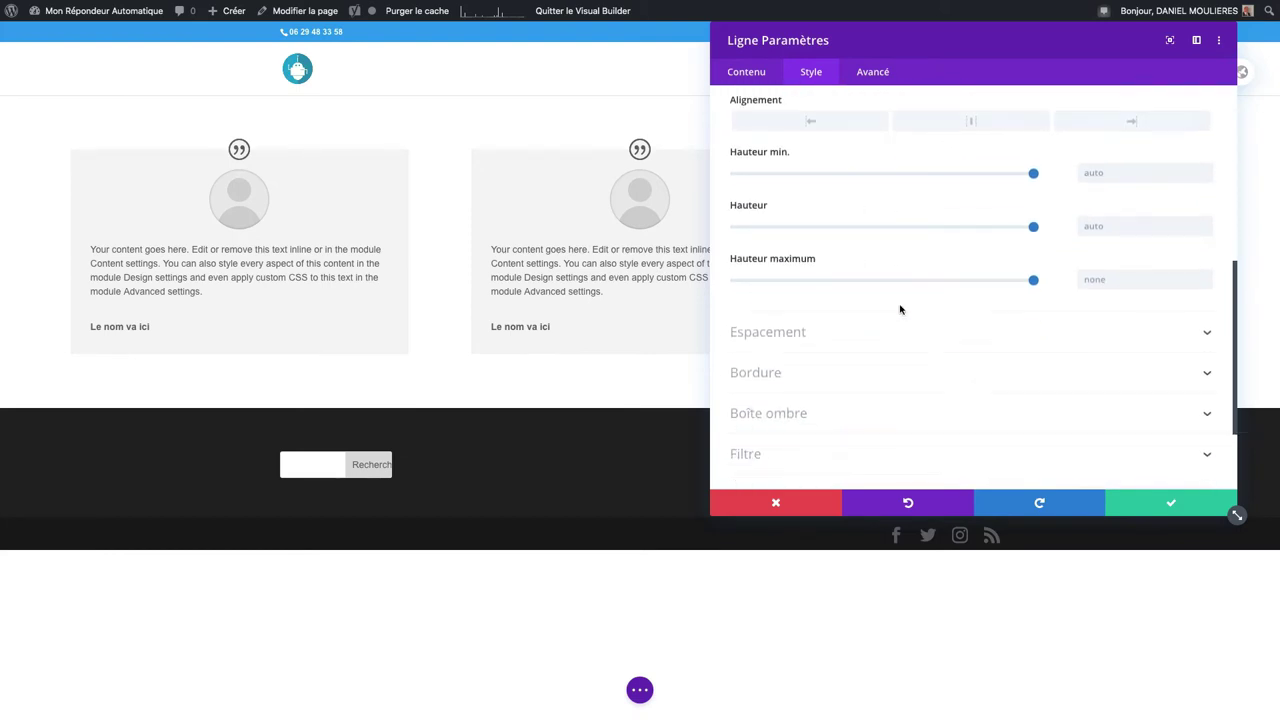
left_click(891, 335)
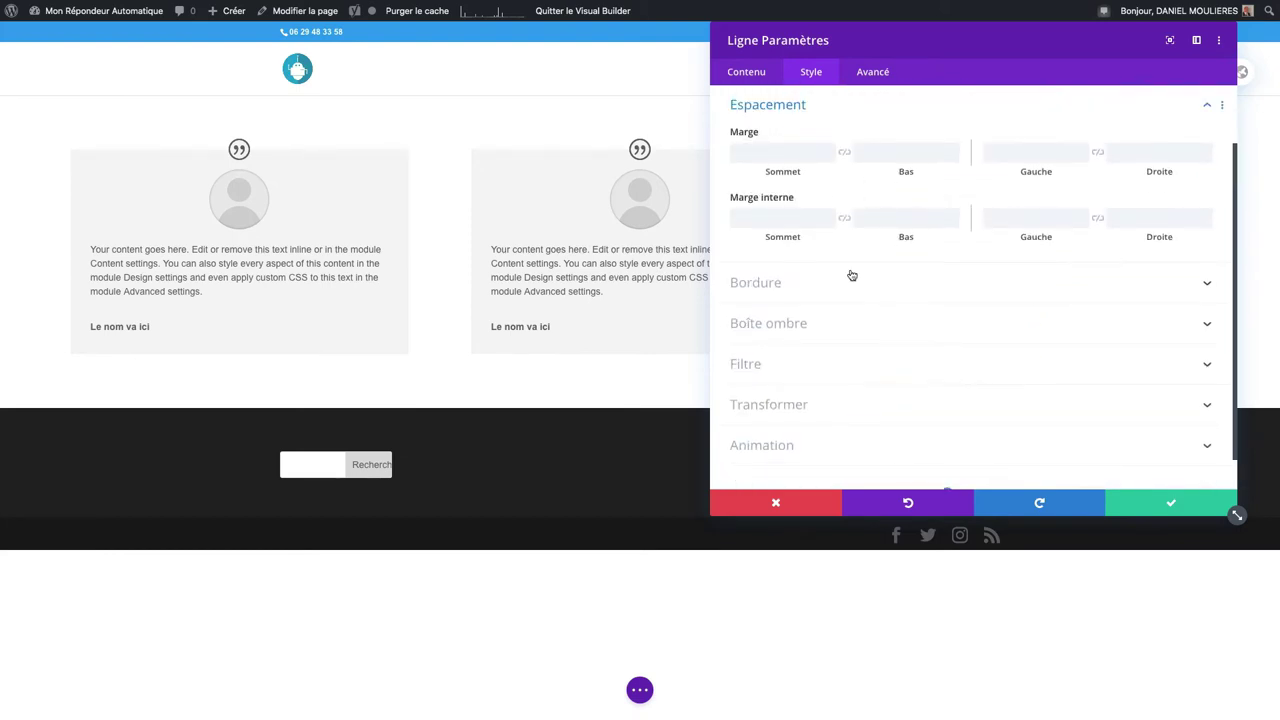
left_click(768, 152)
type("15px")
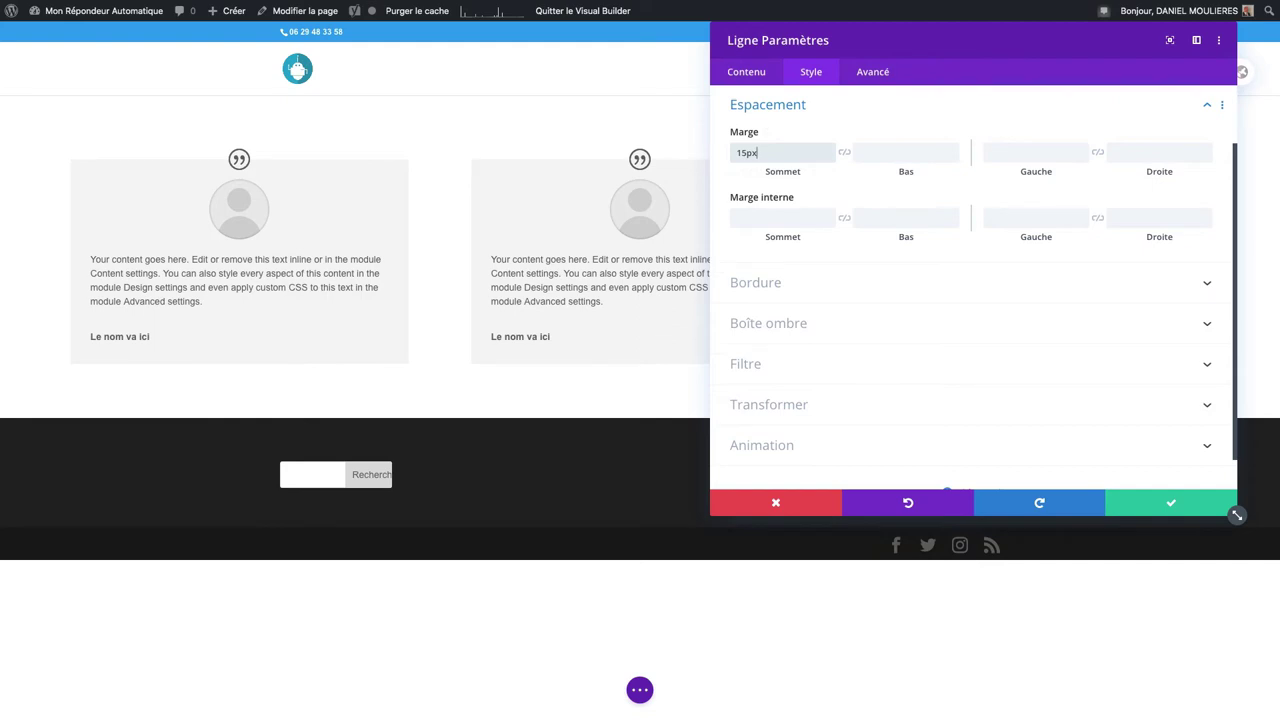
Step: Try a 15px left margin on the row and clear the value
left_click(1012, 152)
type("15px")
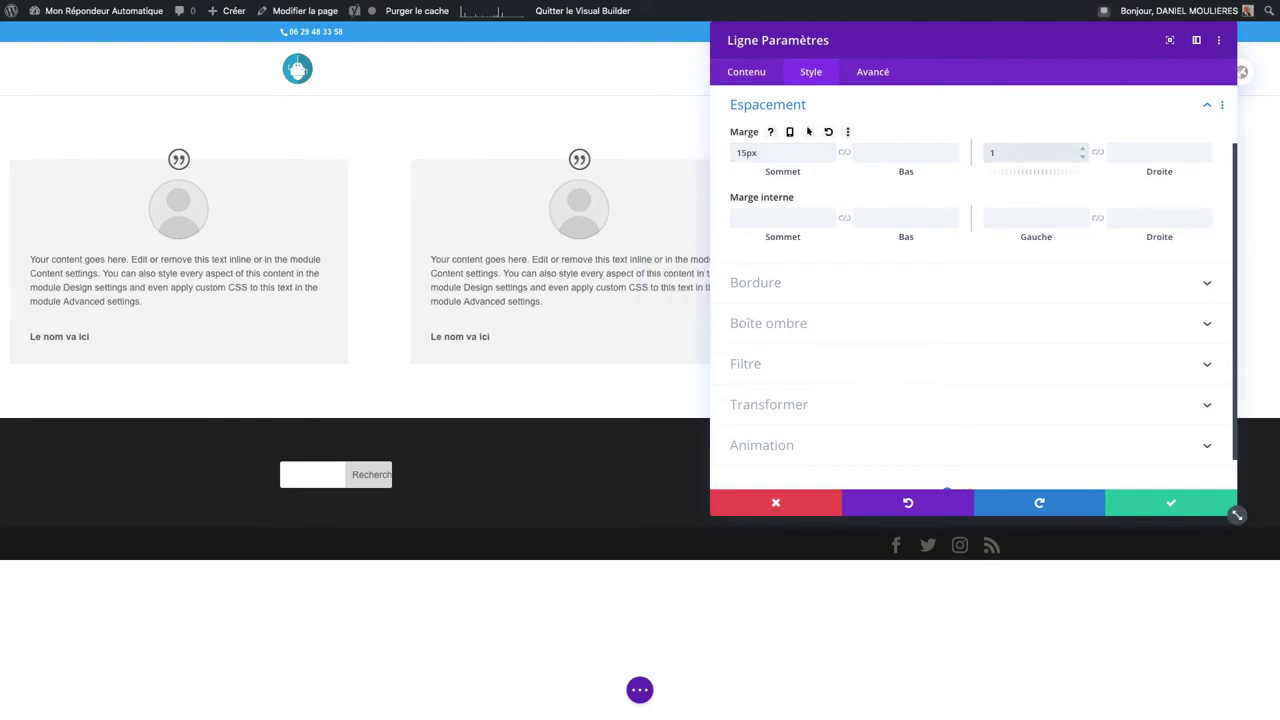
key("BackSpace")
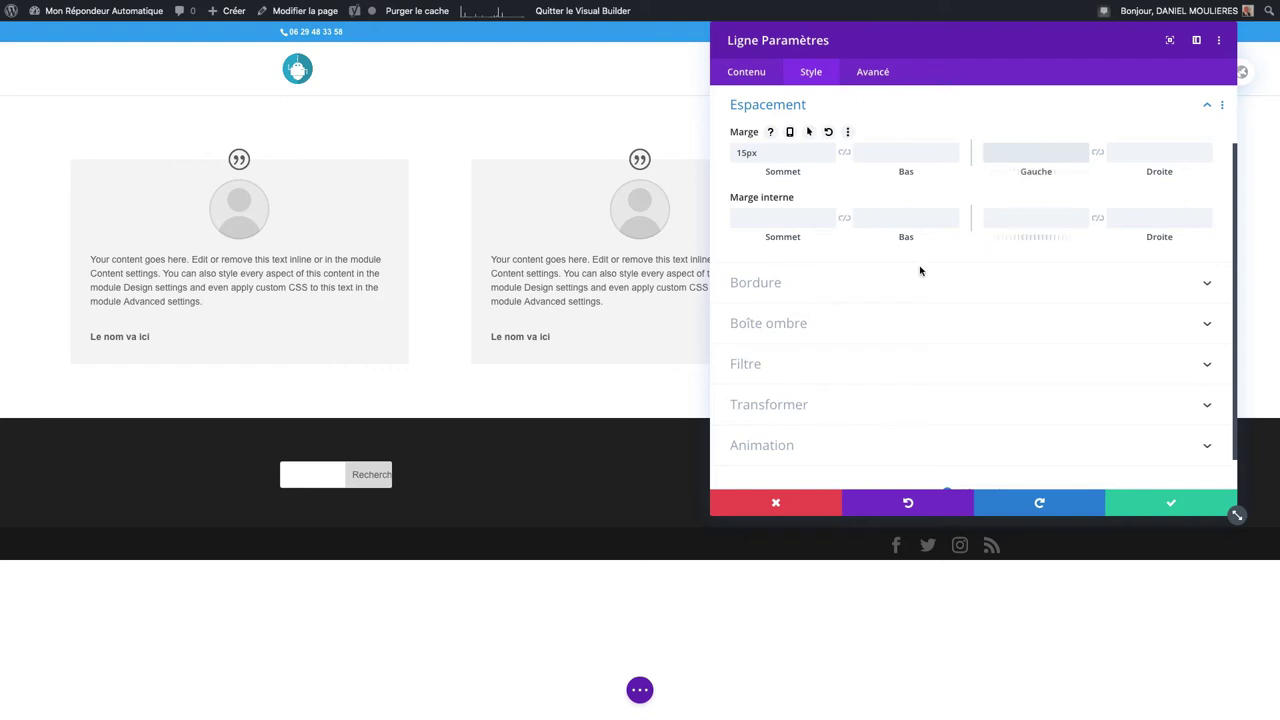
Step: Review the row's border options and its advanced settings categories
left_click(860, 286)
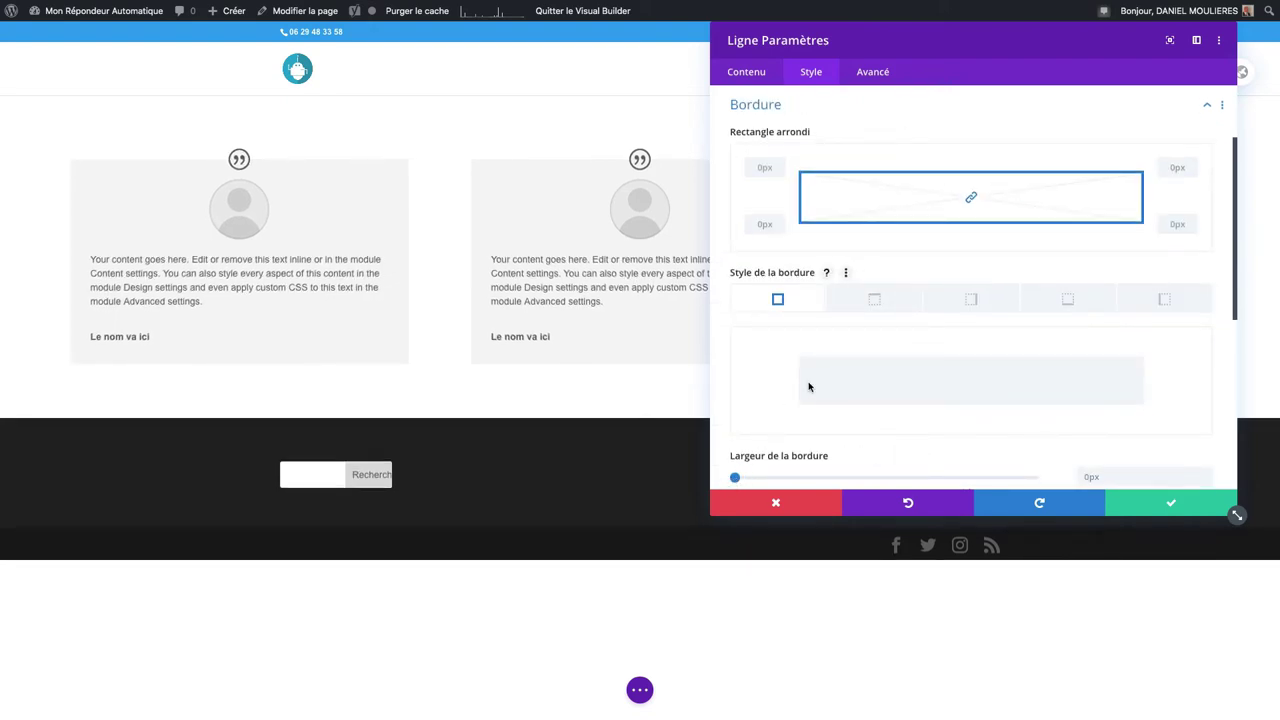
scroll(831, 392, "down", 6)
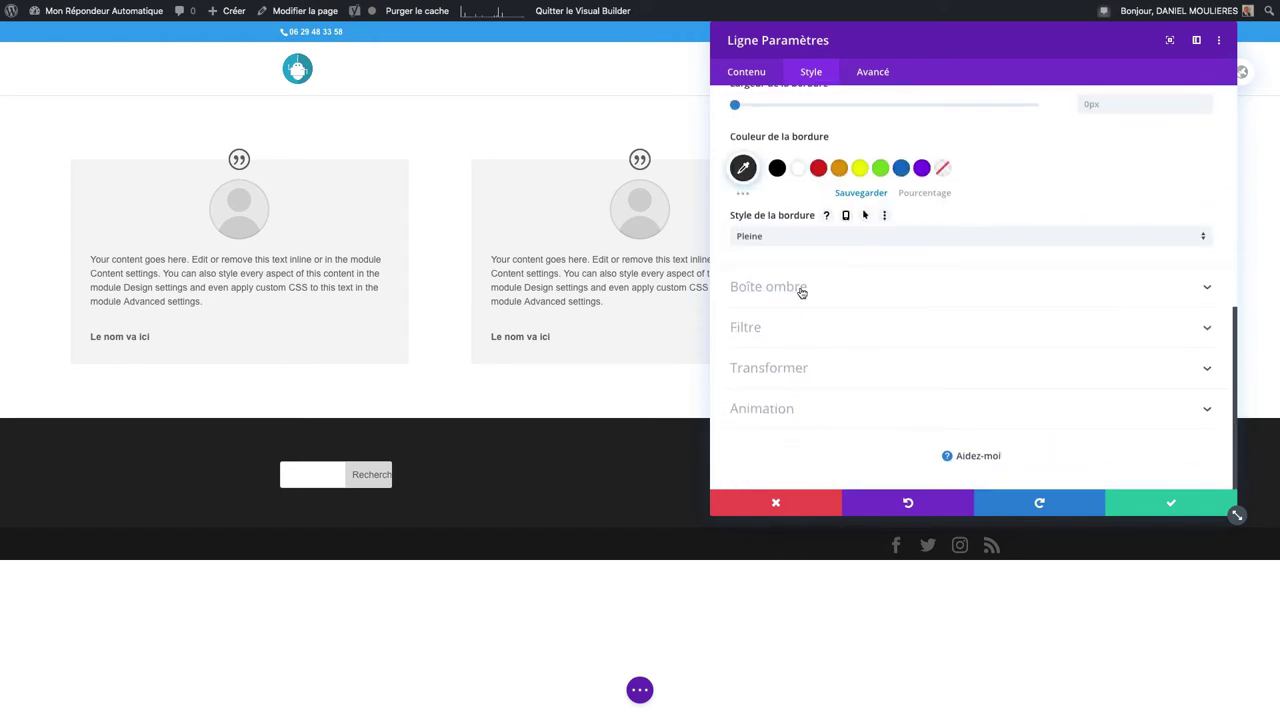
left_click(866, 73)
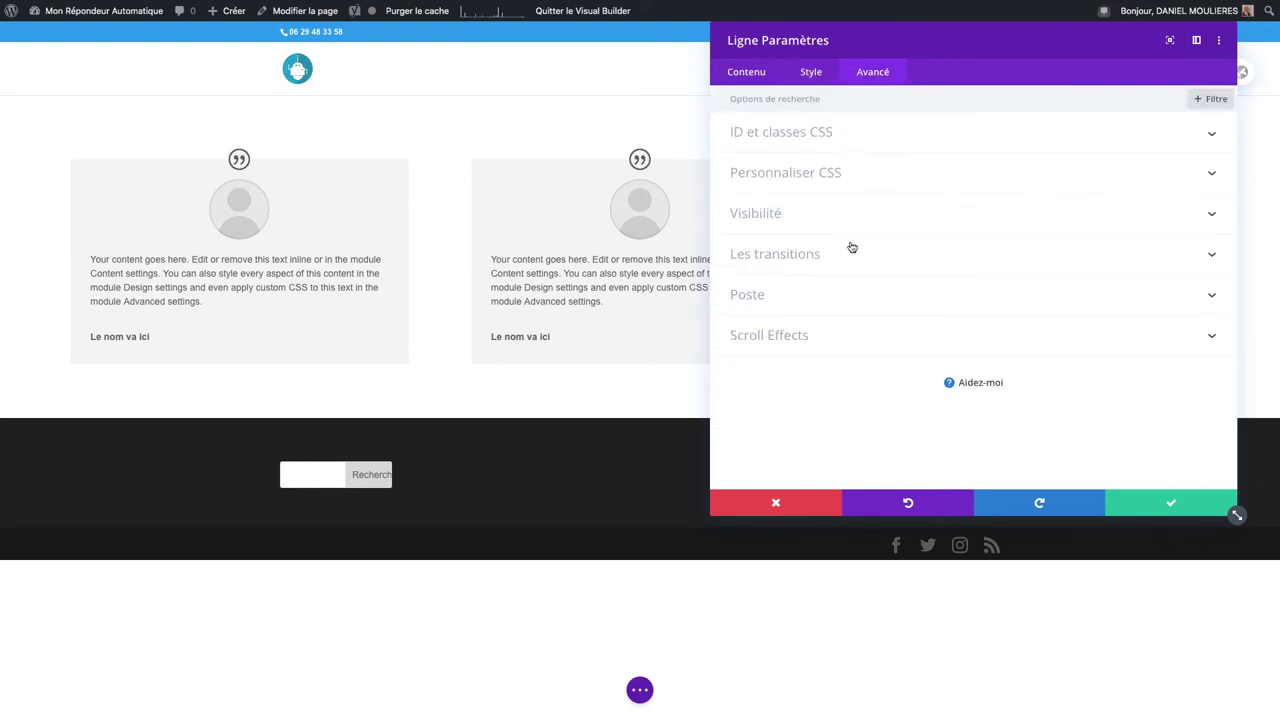
Step: Save the row settings and fill in the first testimonial's author first name, job title CEO and company MRA
left_click(1165, 510)
left_click(214, 193)
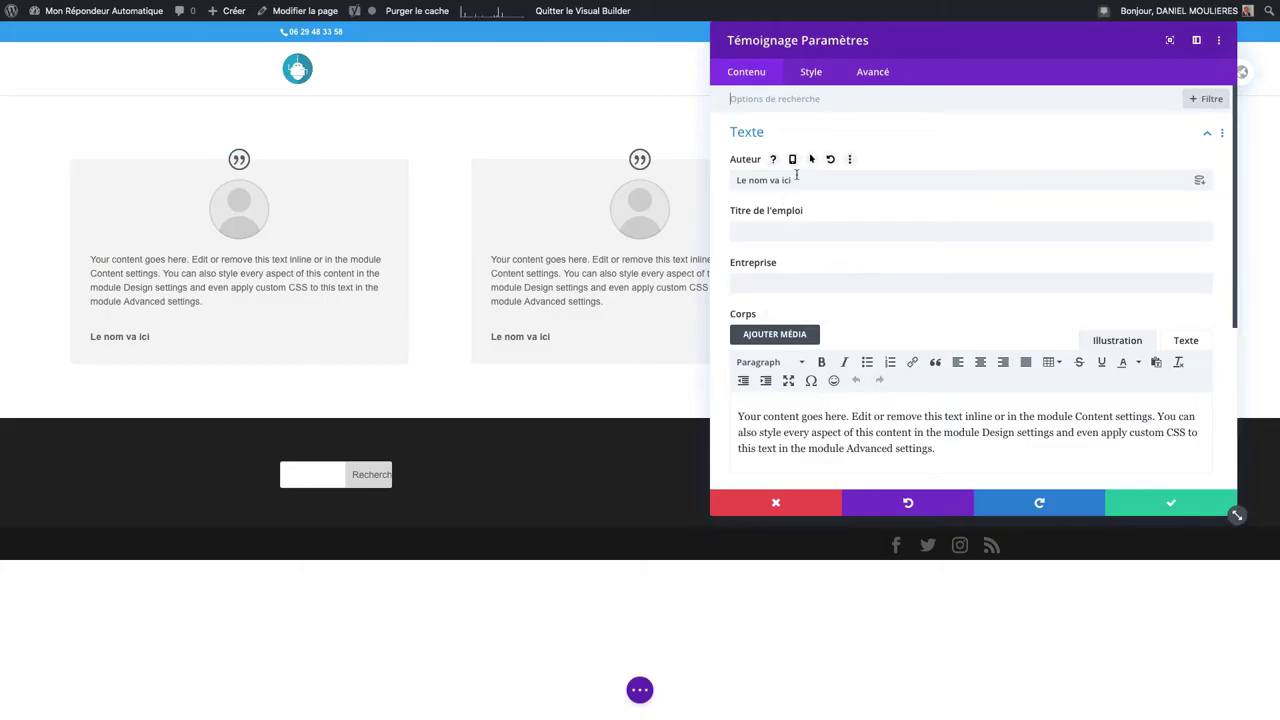
left_click_drag(802, 176, 713, 178)
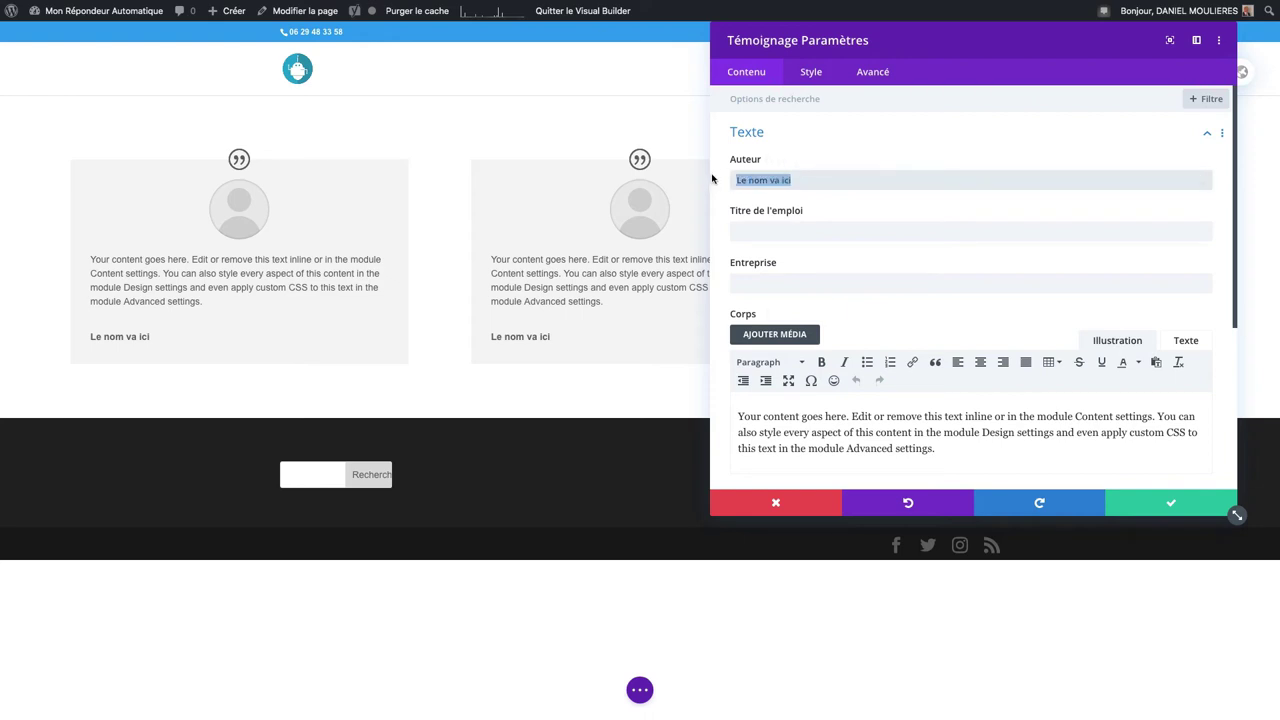
type("Daniel")
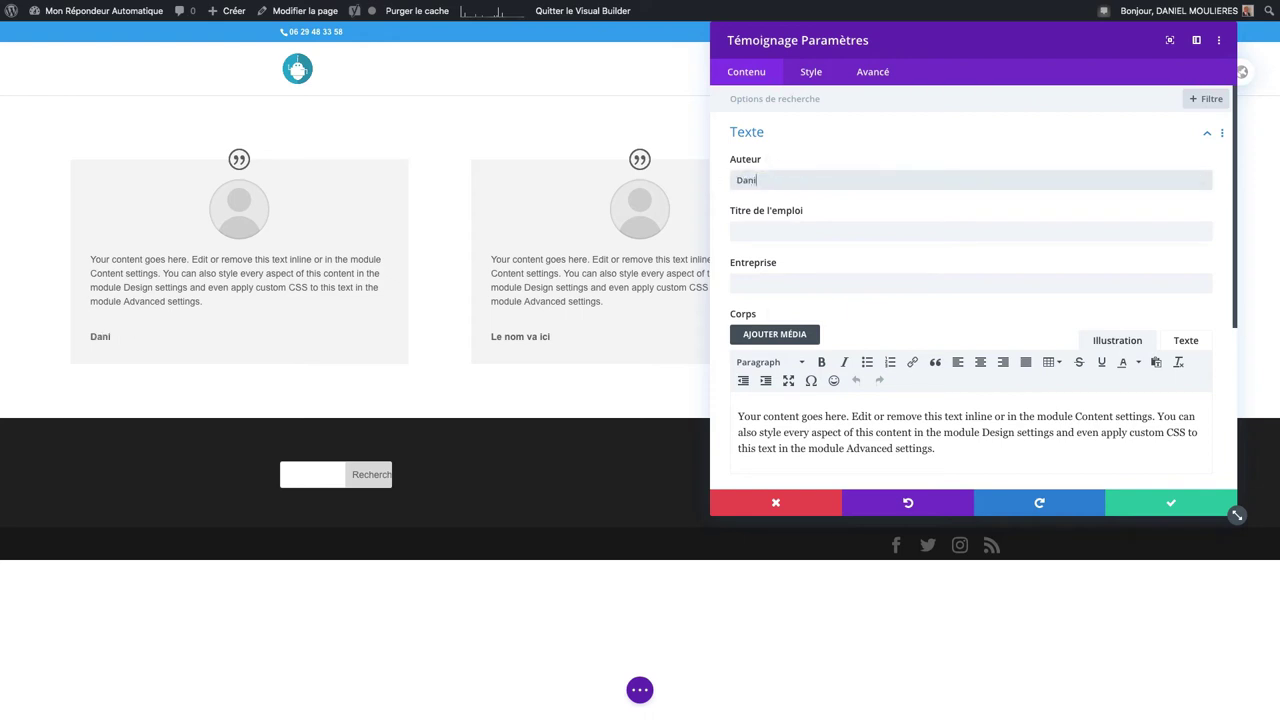
left_click(745, 228)
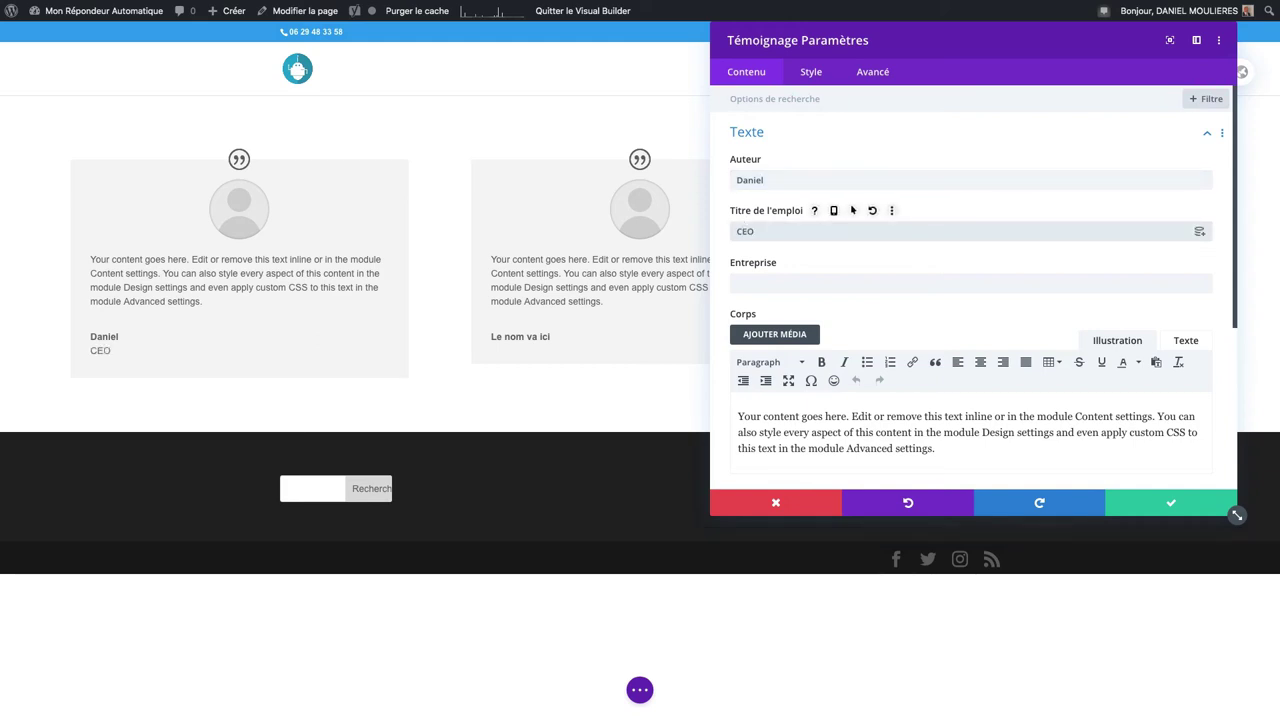
left_click(760, 284)
type("M")
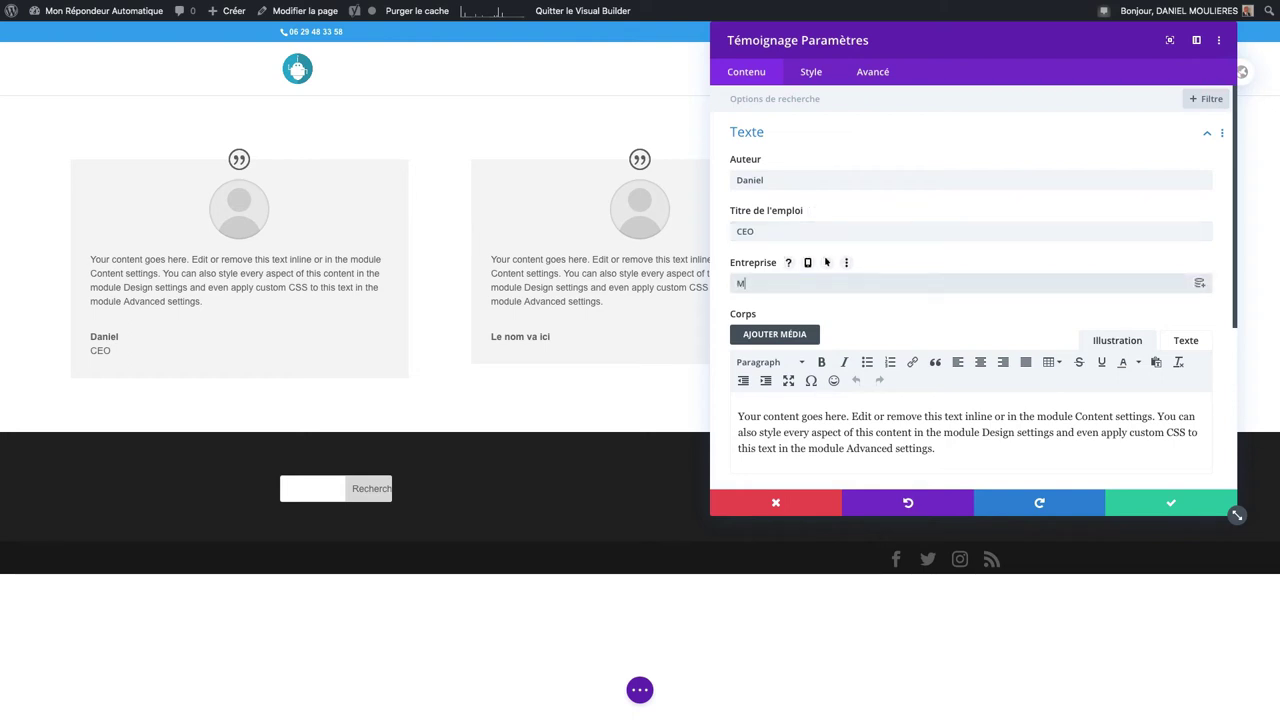
type("RA")
Step: Set the first testimonial's image to the bearded man's portrait from the media library and save the module
scroll(902, 344, "down", 3)
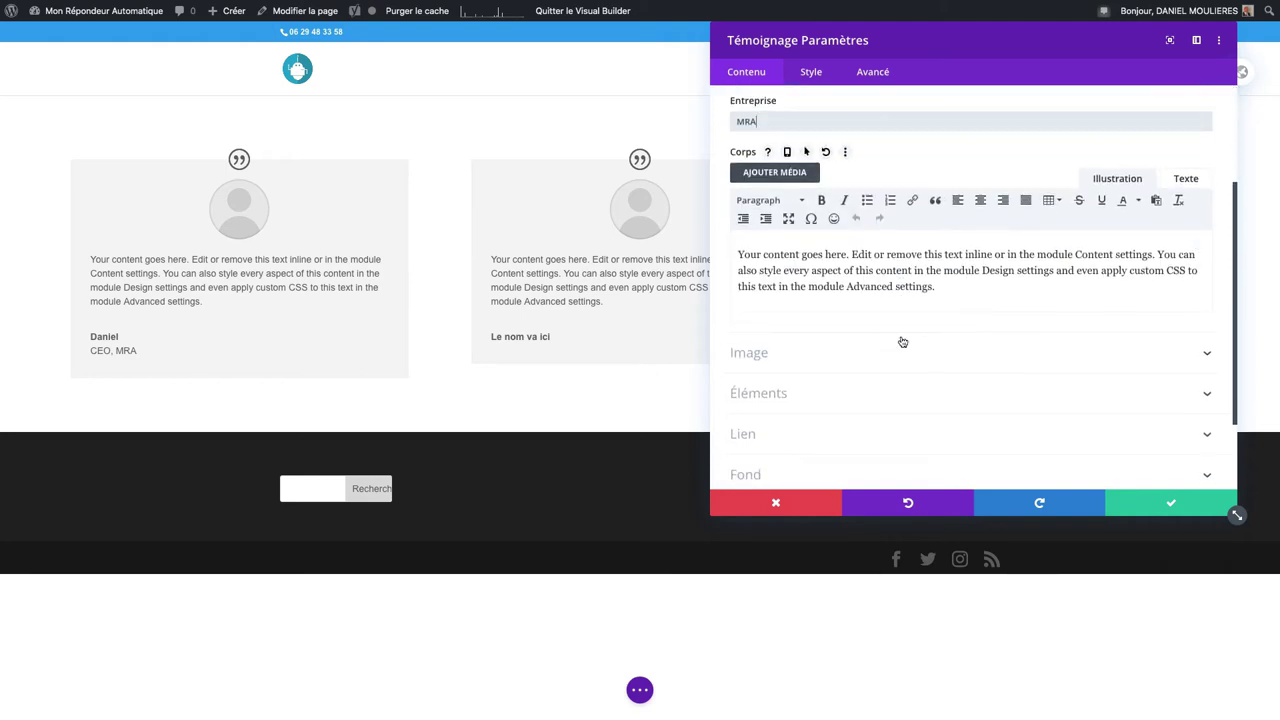
left_click(829, 340)
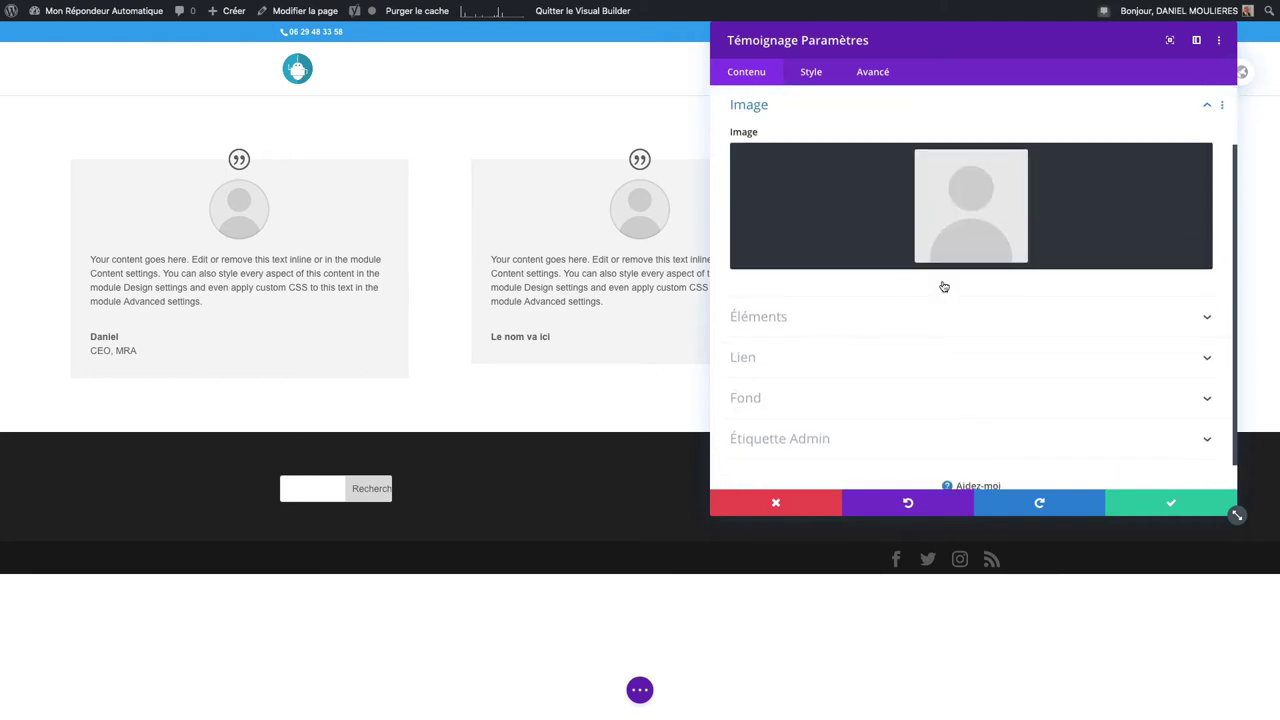
left_click(1134, 196)
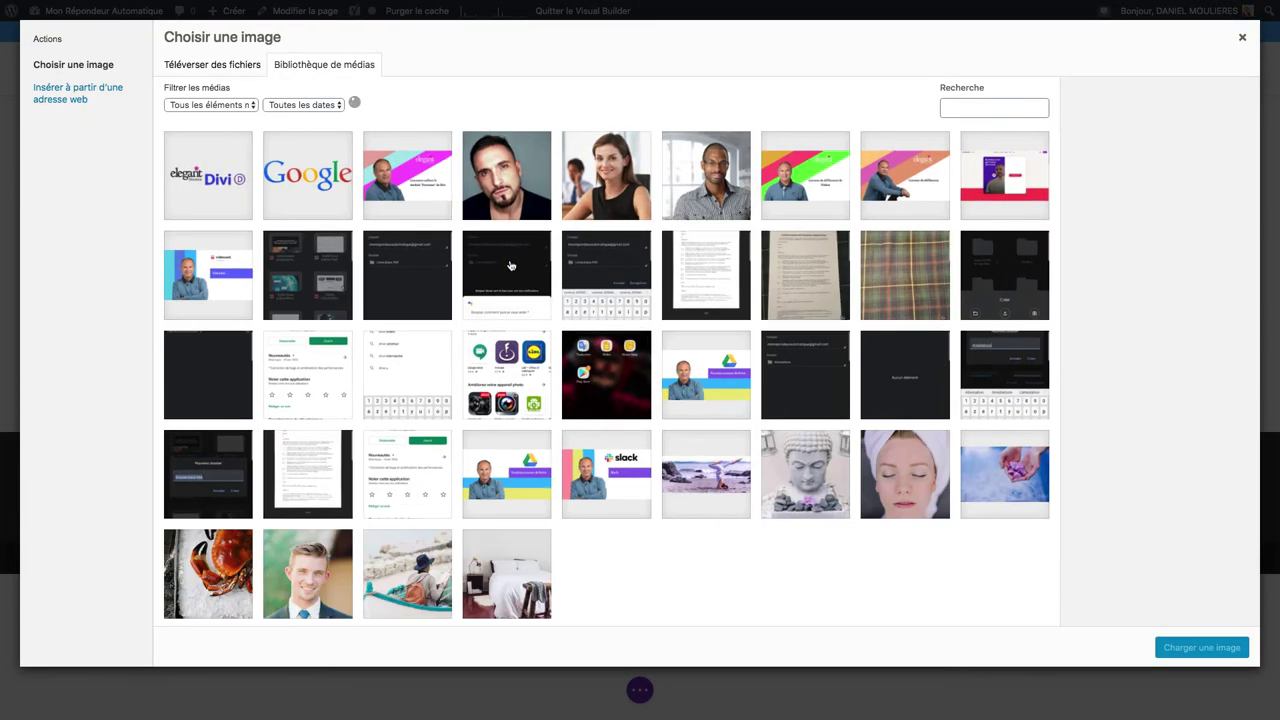
left_click(510, 181)
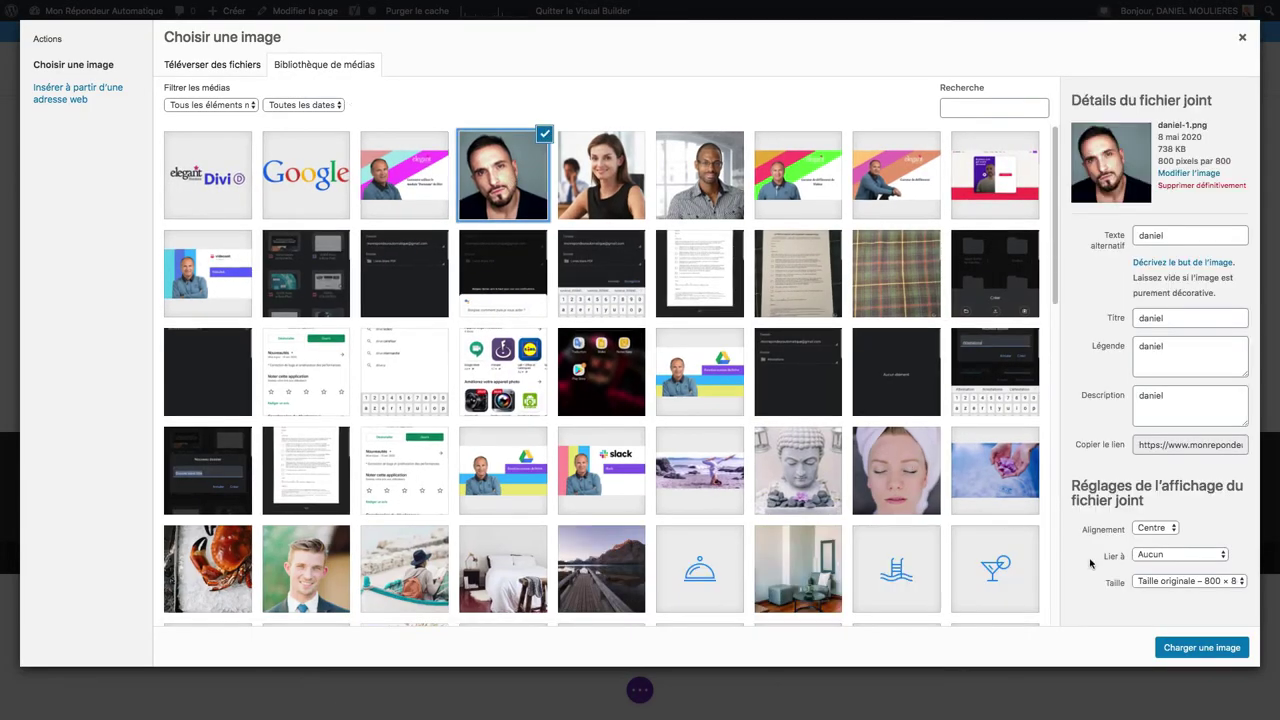
left_click(1200, 648)
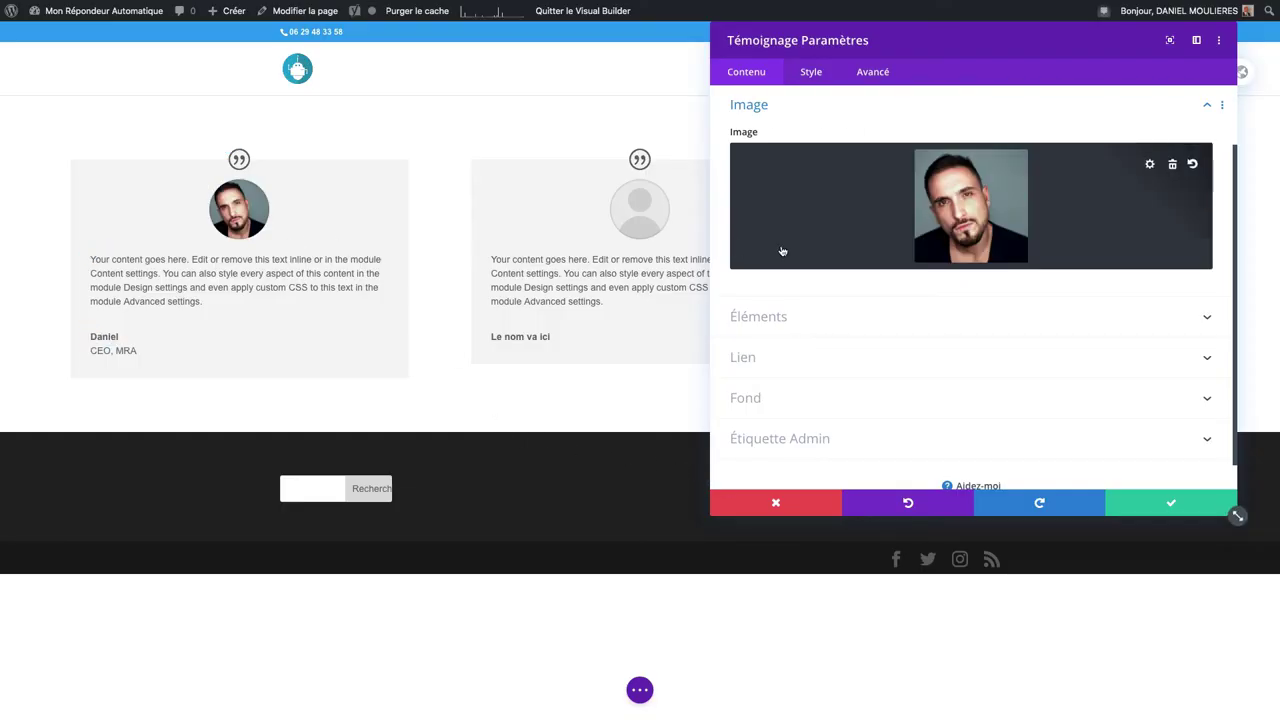
left_click(1156, 503)
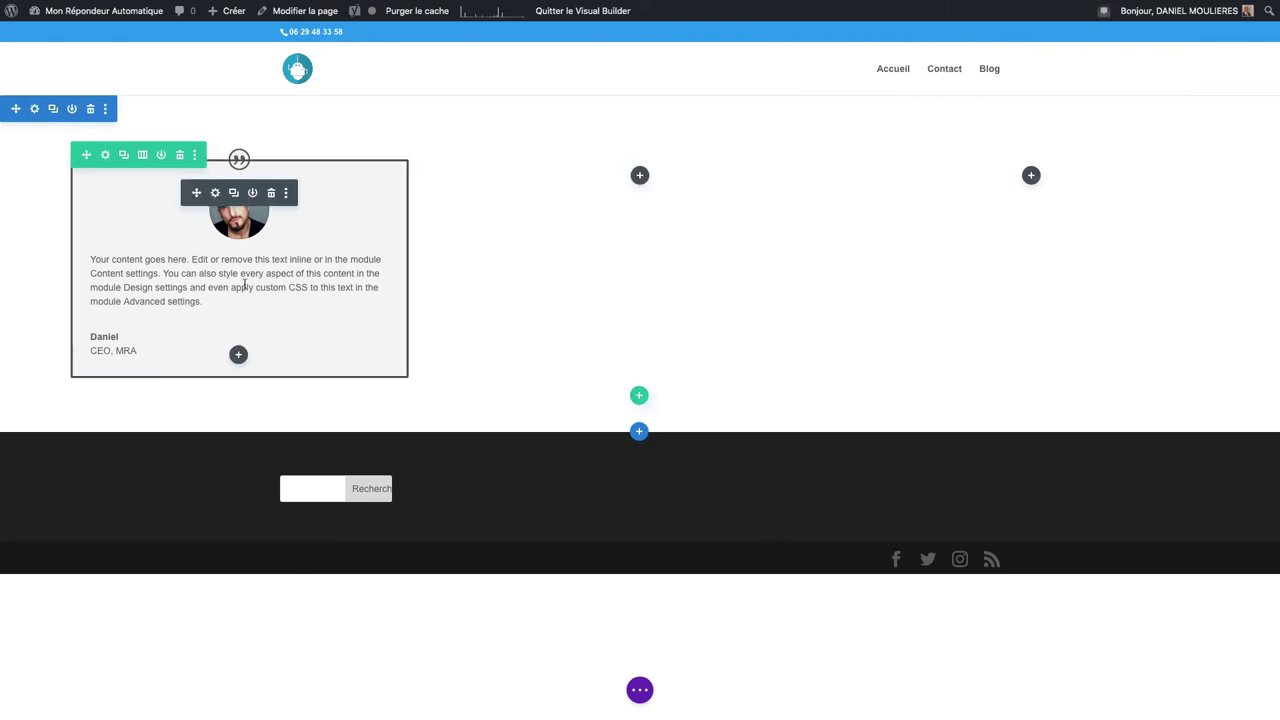
Step: Change the testimonial module's background to a light grey from the extended colour palette
left_click(214, 192)
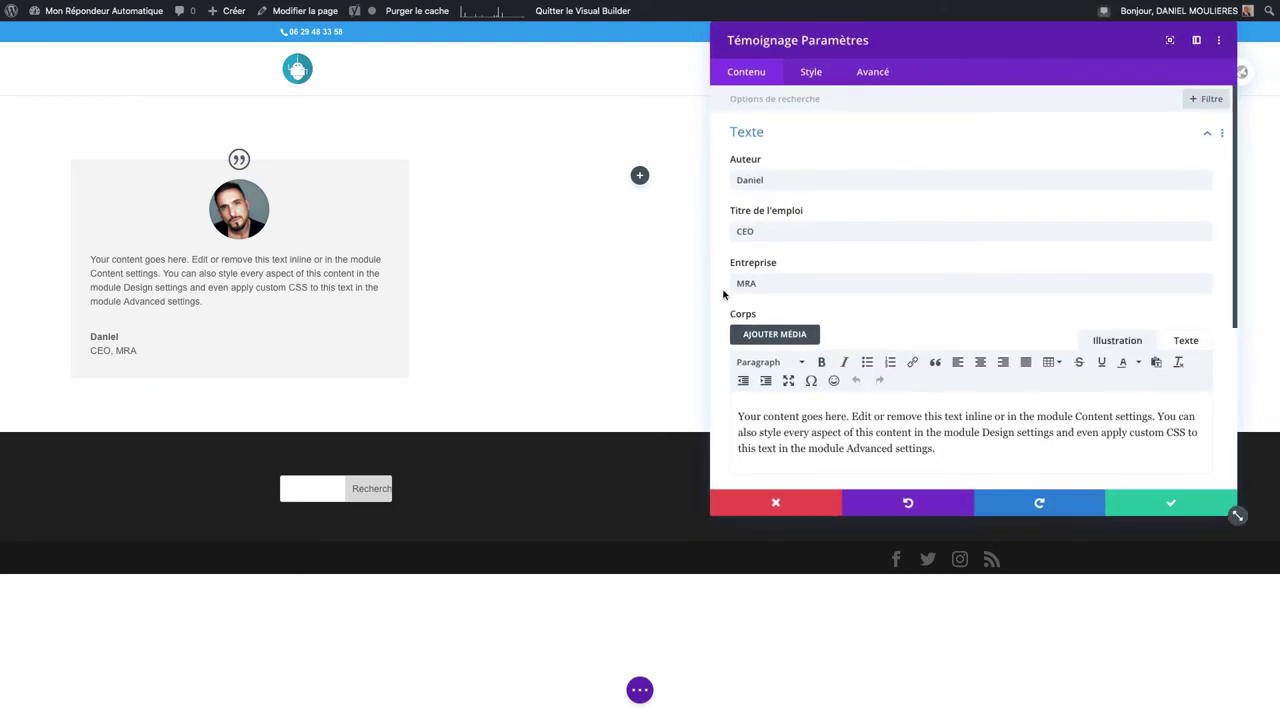
scroll(737, 291, "down", 3)
scroll(811, 290, "down", 2)
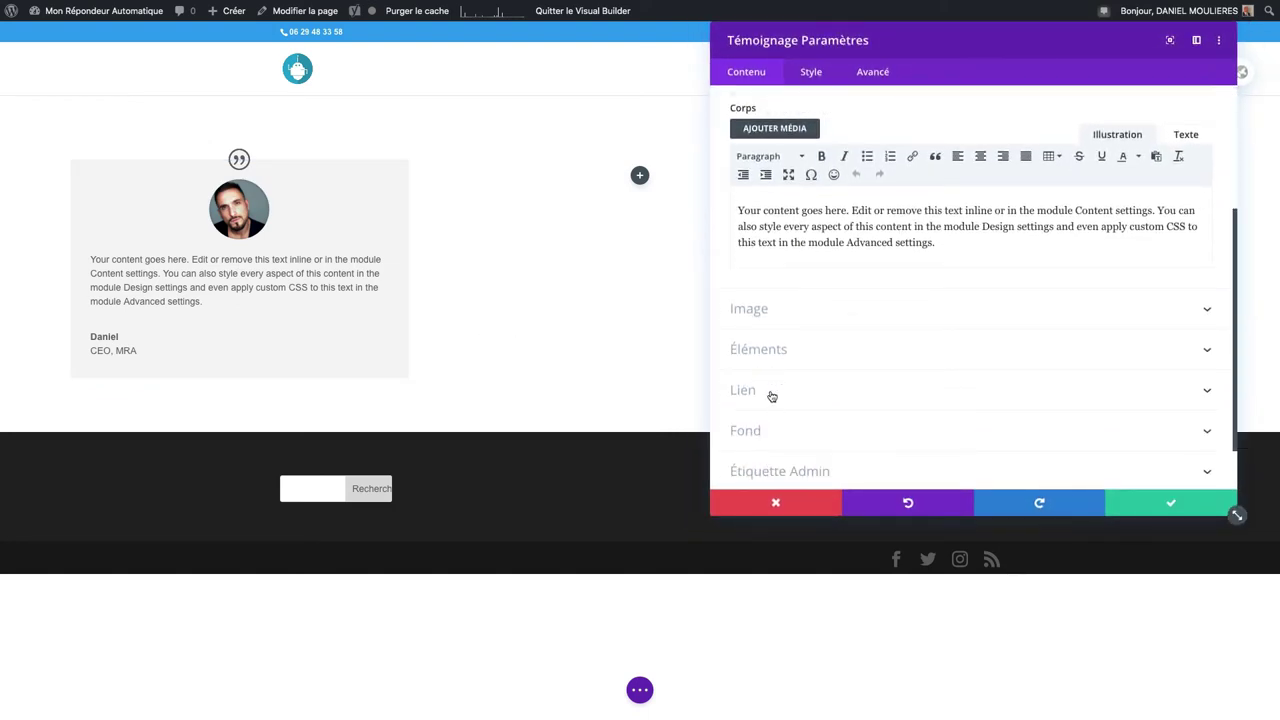
left_click(770, 397)
left_click(790, 265)
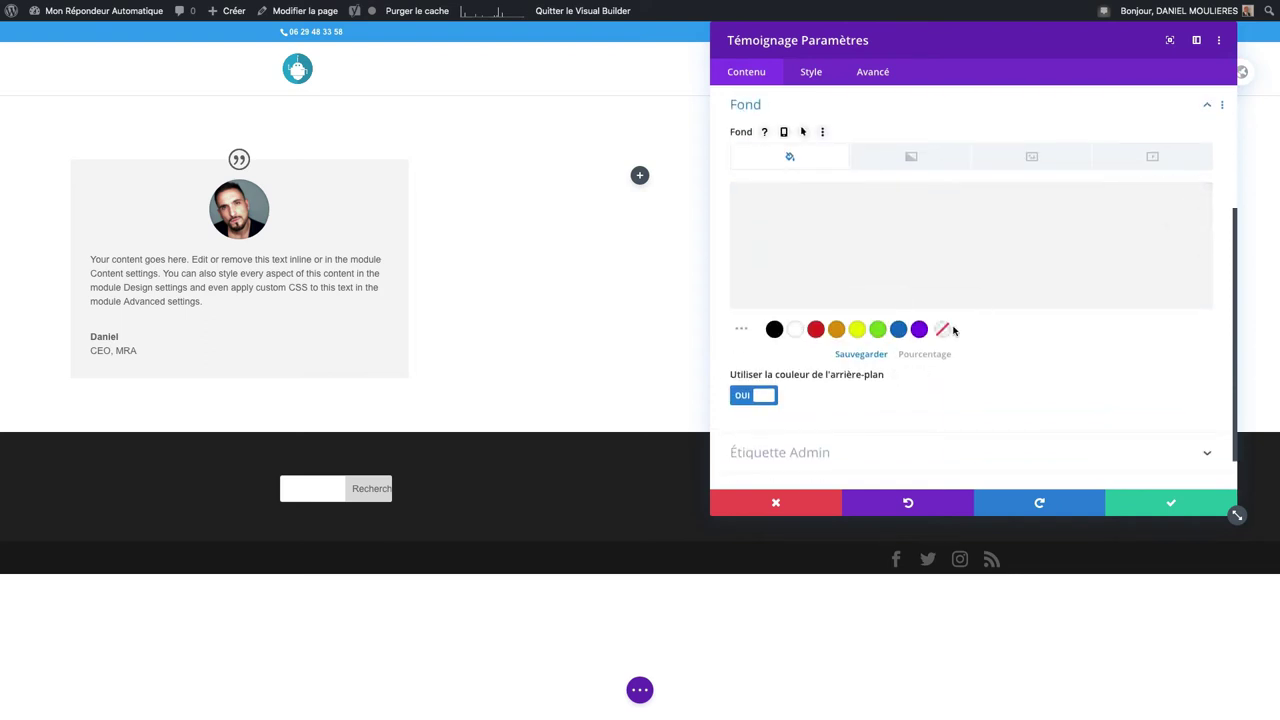
left_click(741, 331)
scroll(866, 341, "down", 3)
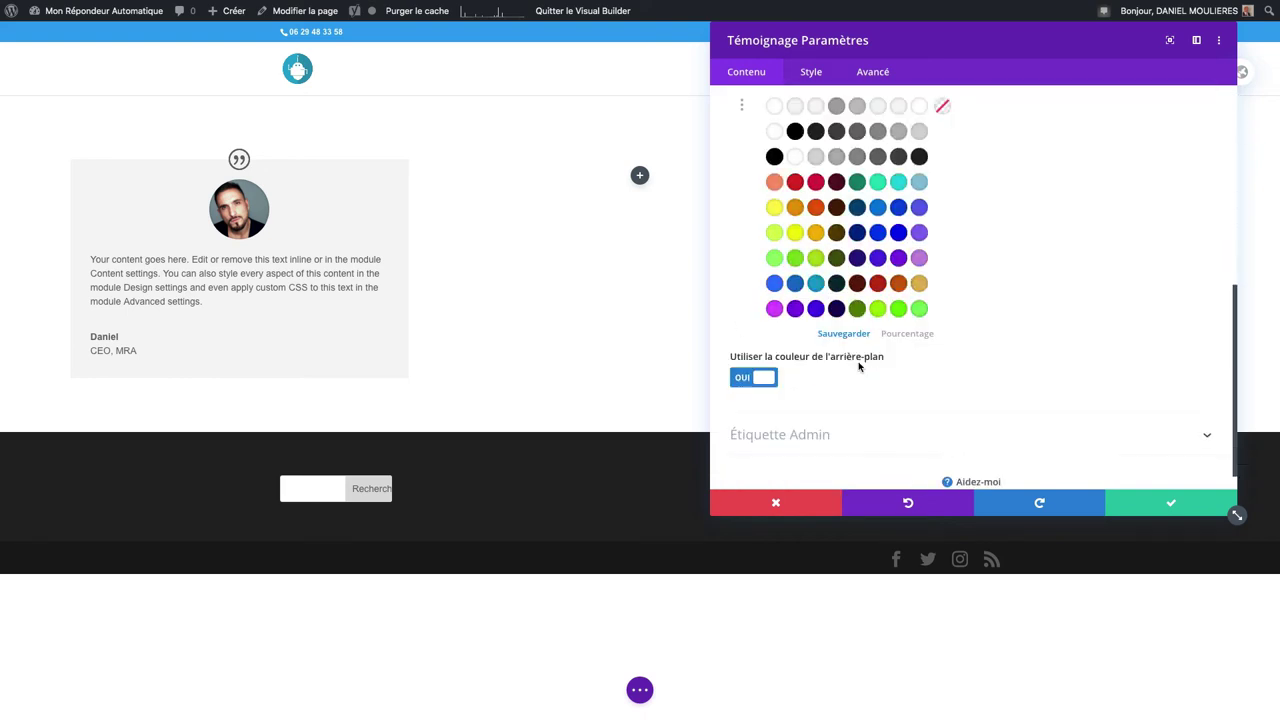
left_click(816, 158)
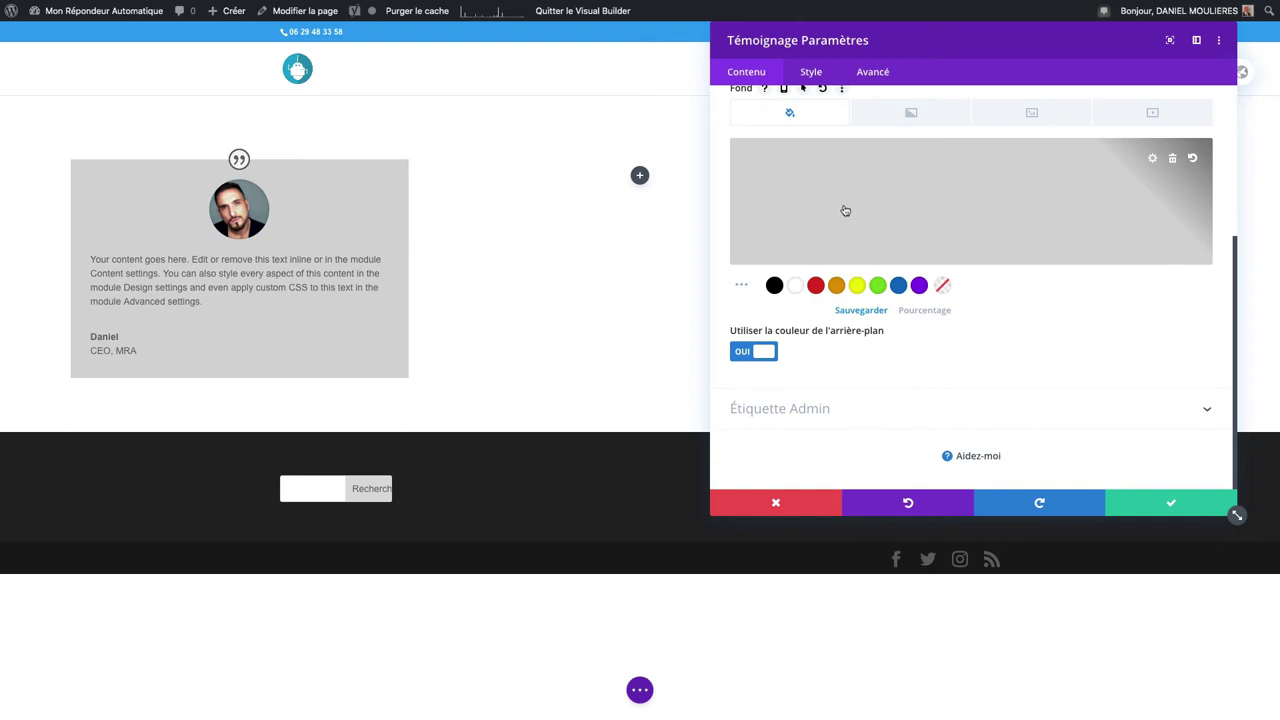
Step: Enable a custom quote icon size for the testimonial and set it to 31px
left_click(811, 71)
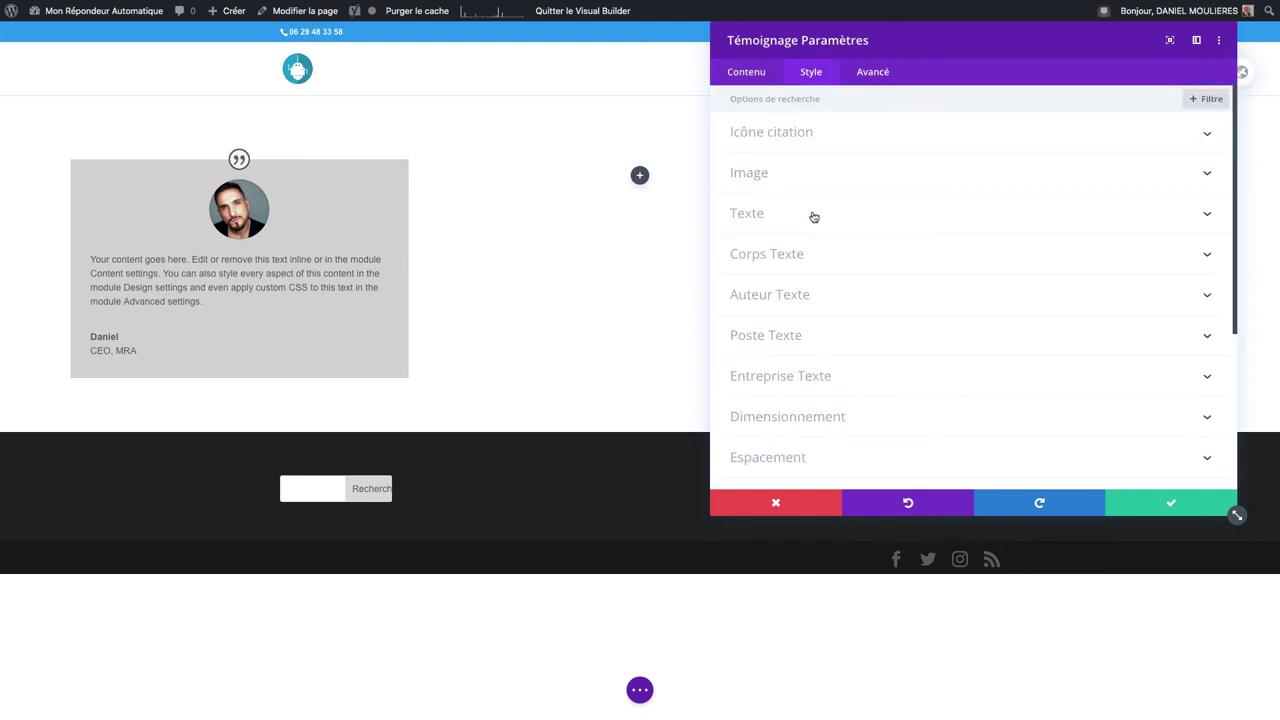
left_click(785, 133)
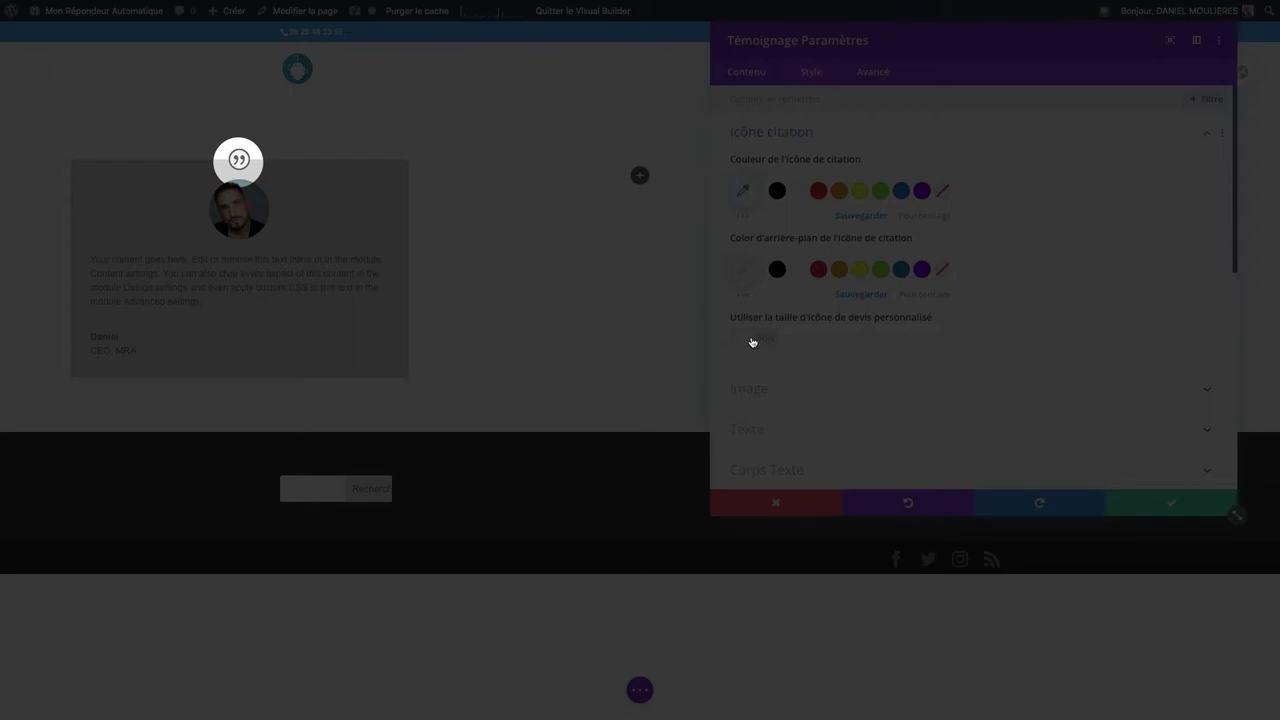
left_click(753, 340)
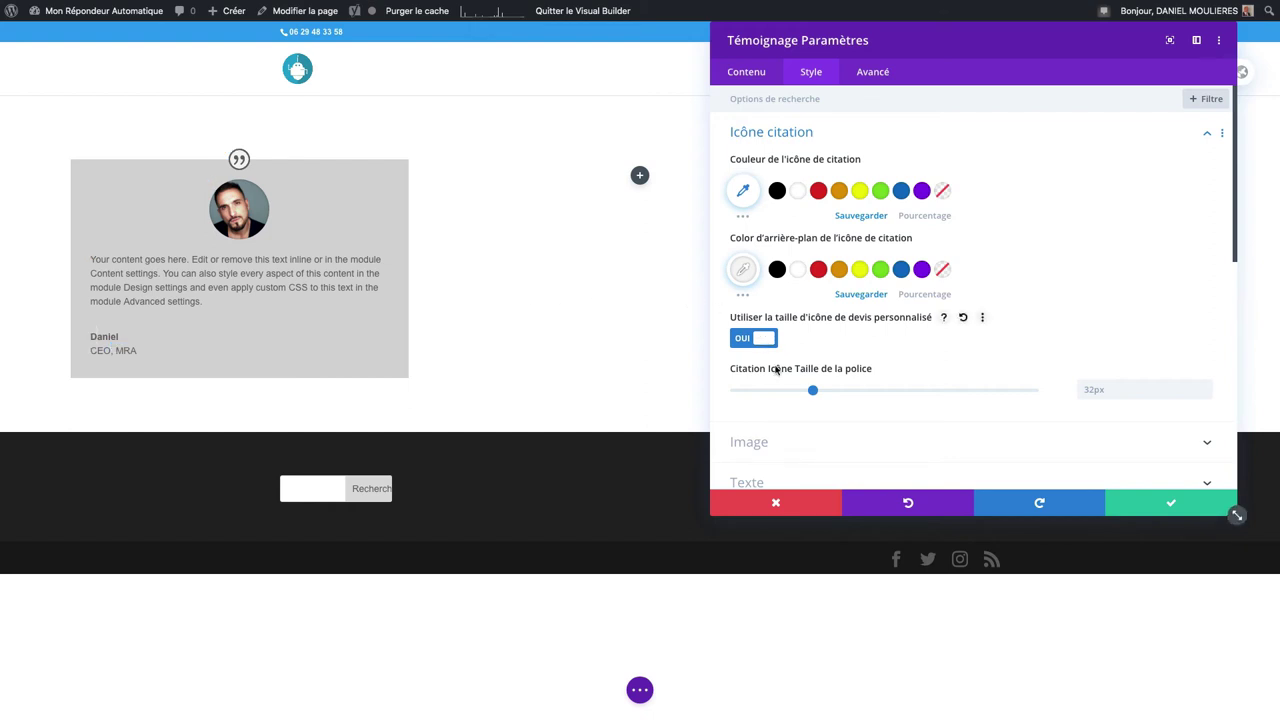
mouse_move(812, 390)
left_mouse_down()
mouse_move(853, 390)
mouse_move(810, 392)
left_mouse_up()
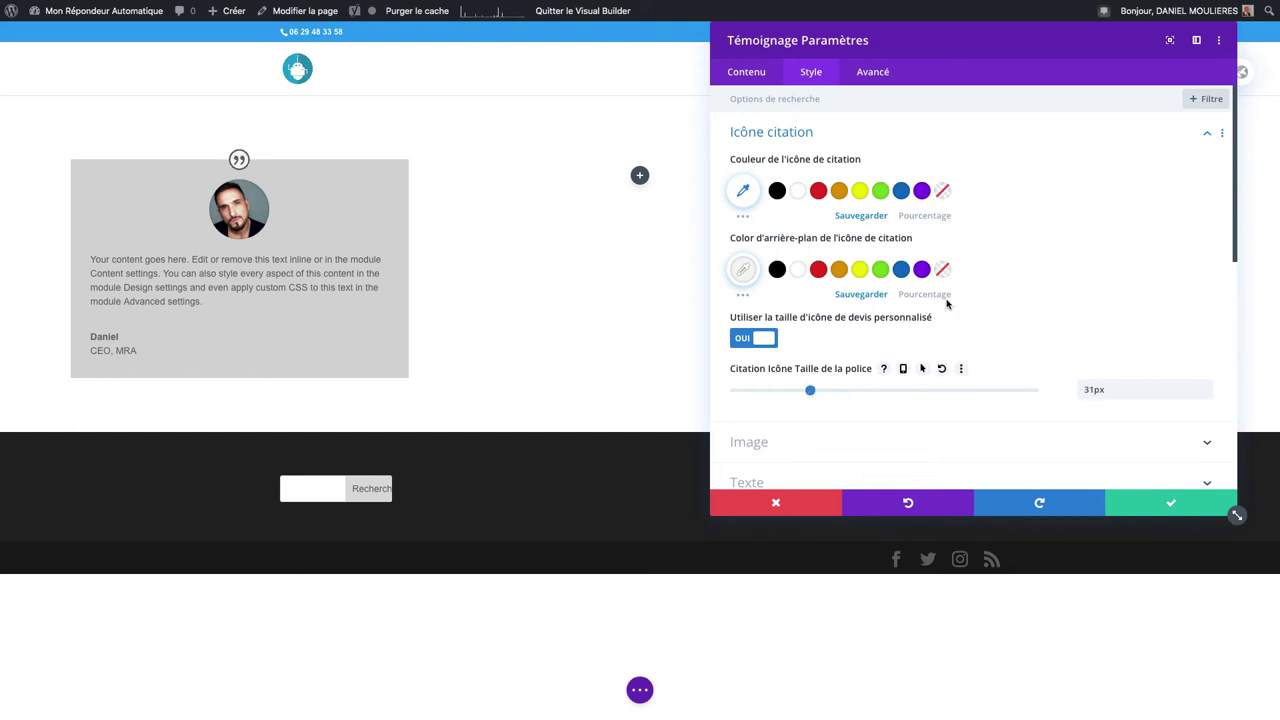
Step: Square the testimonial image's corners with a rounding of 0 and give the image a 2px border
scroll(947, 304, "down", 5)
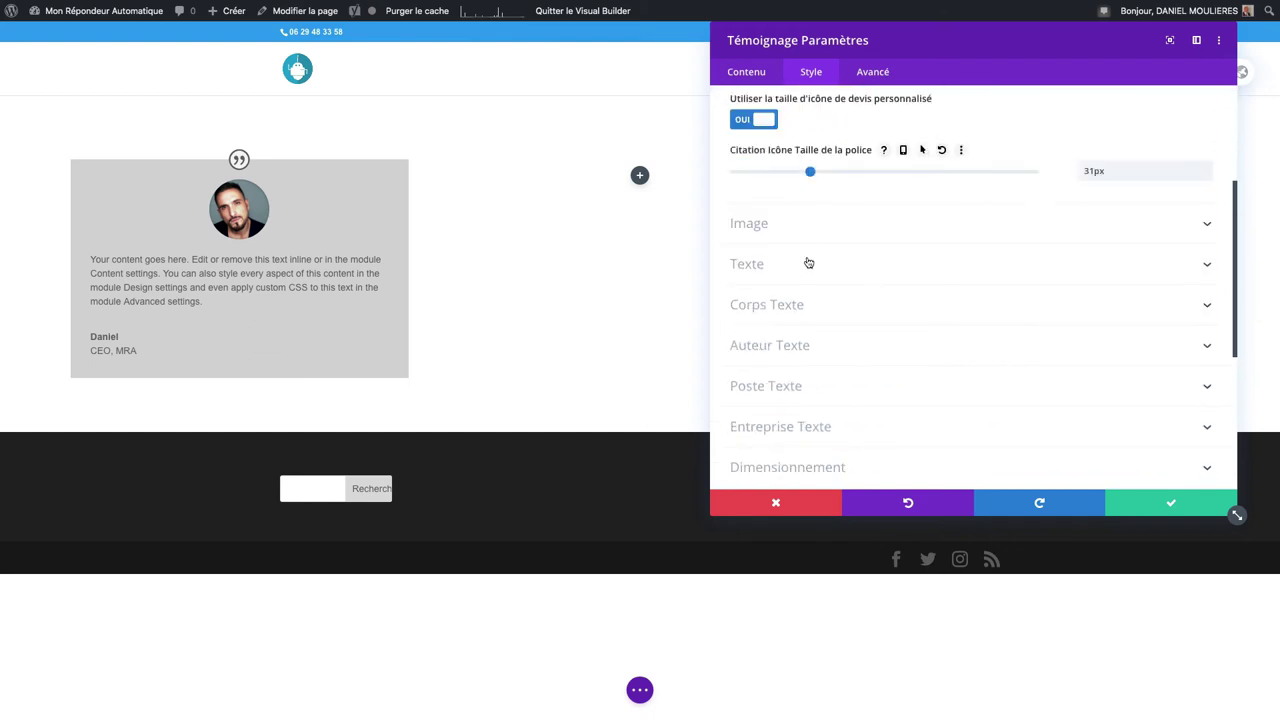
left_click(809, 231)
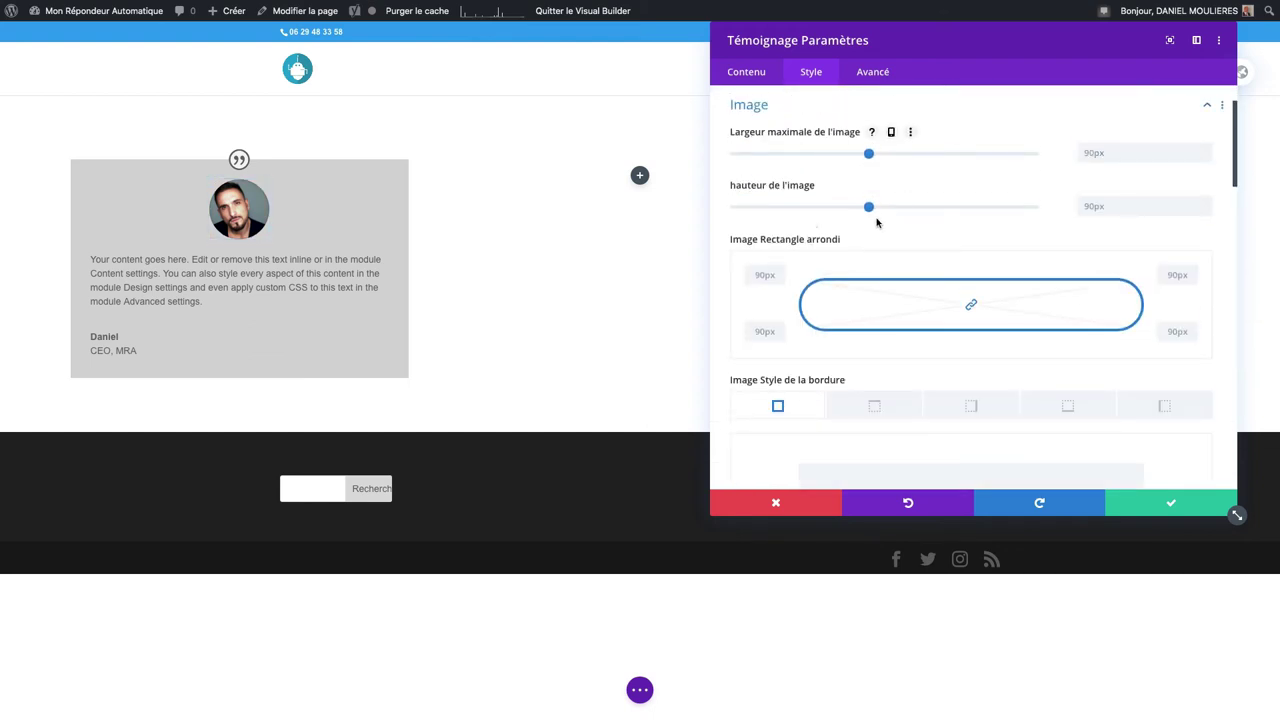
scroll(873, 240, "down", 1)
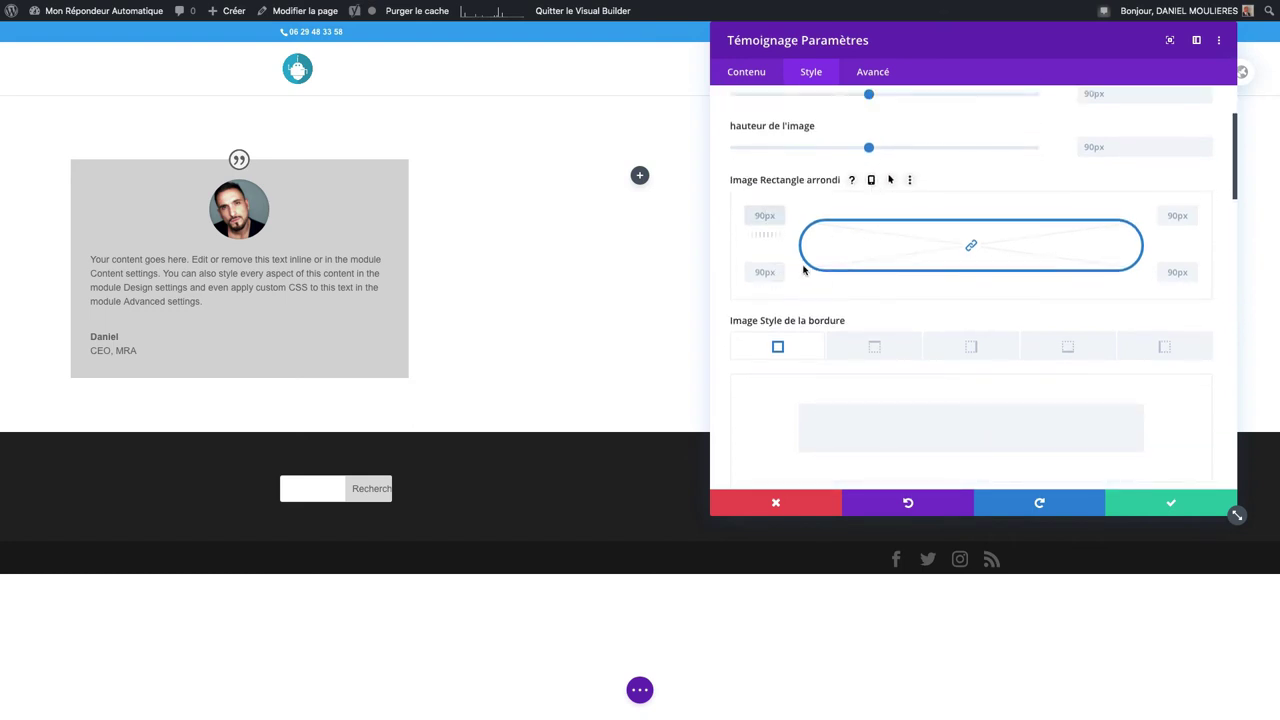
type("0")
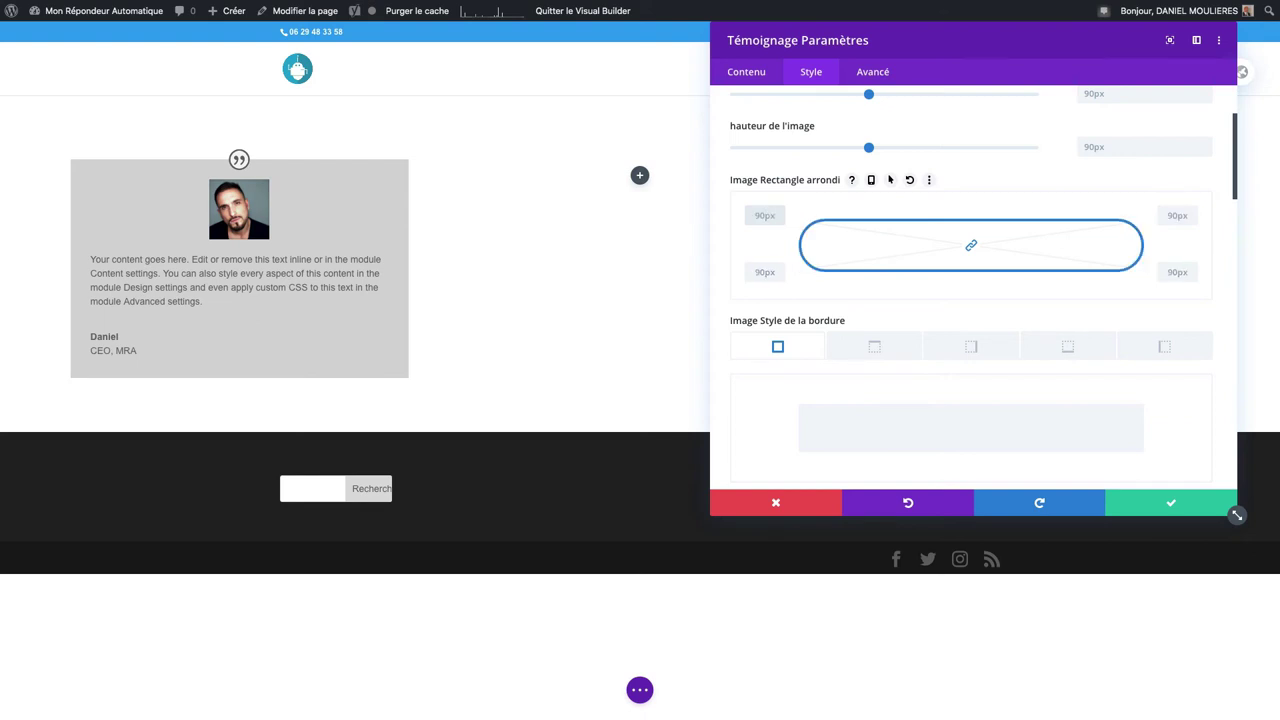
scroll(970, 300, "down", 5)
left_click(753, 291)
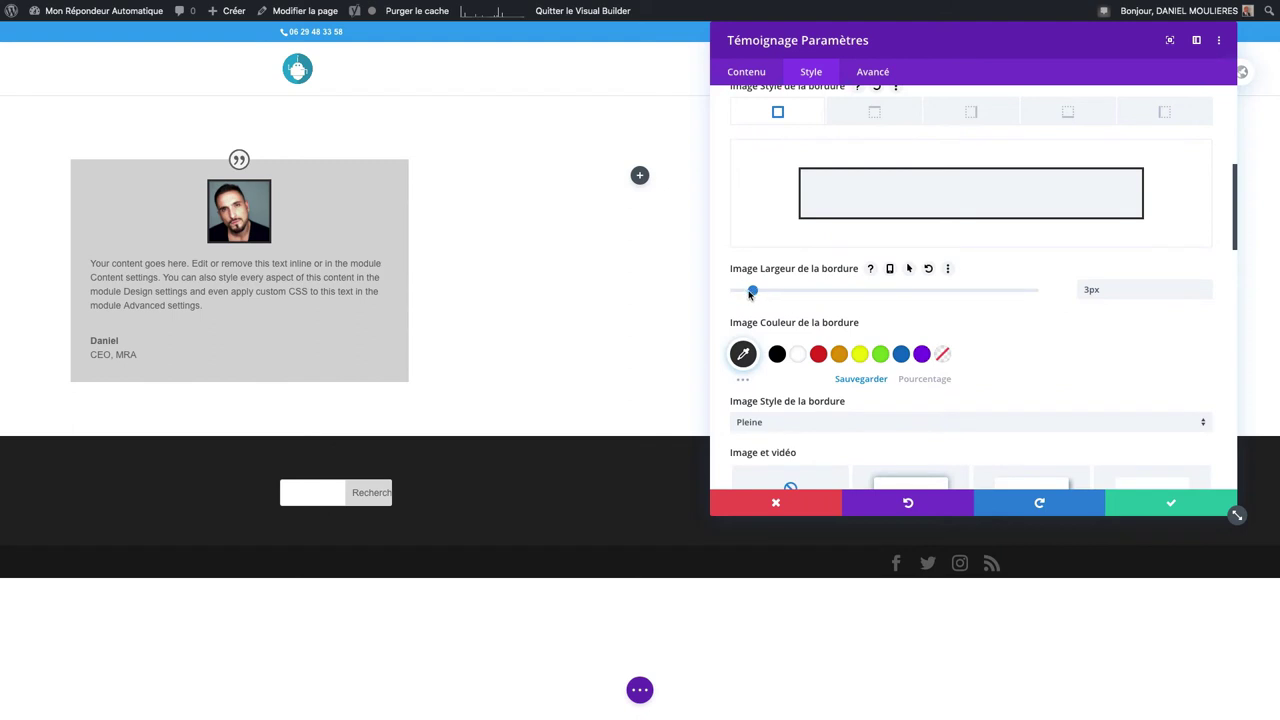
left_click_drag(749, 292, 747, 292)
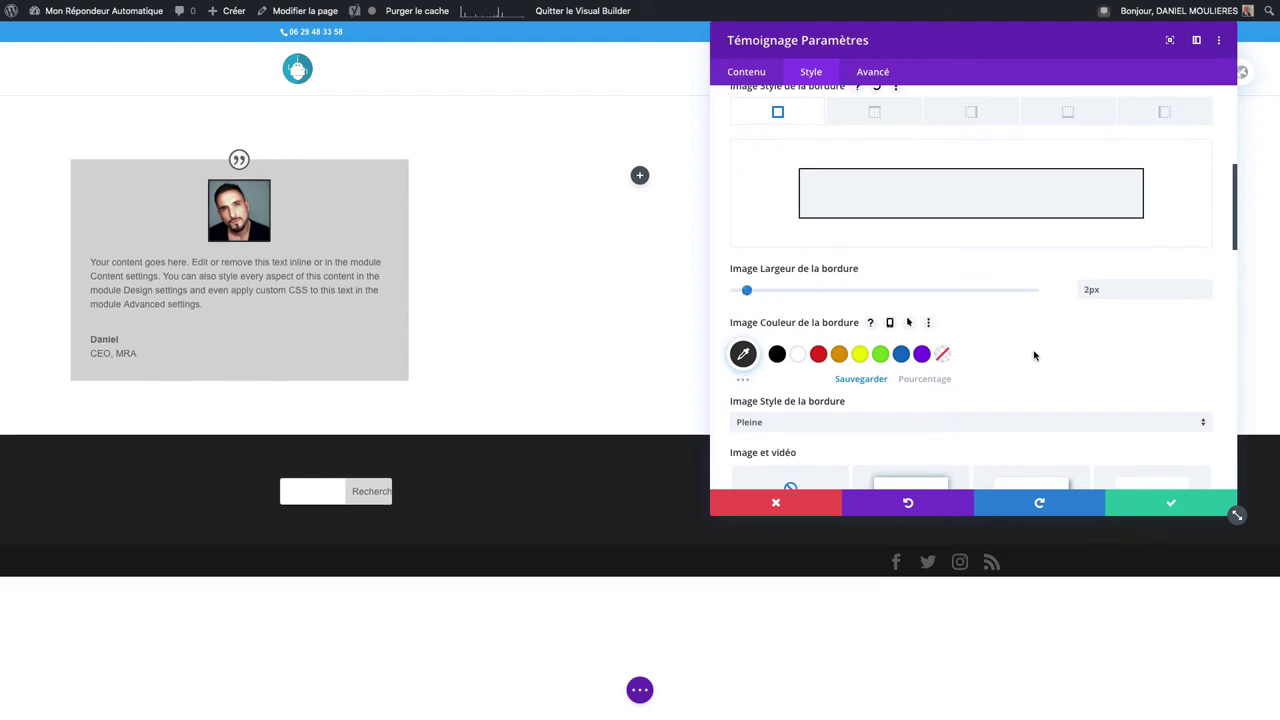
Step: Set the testimonial's body text colour to black (#000000) and its text size to 17px
scroll(1033, 355, "down", 3)
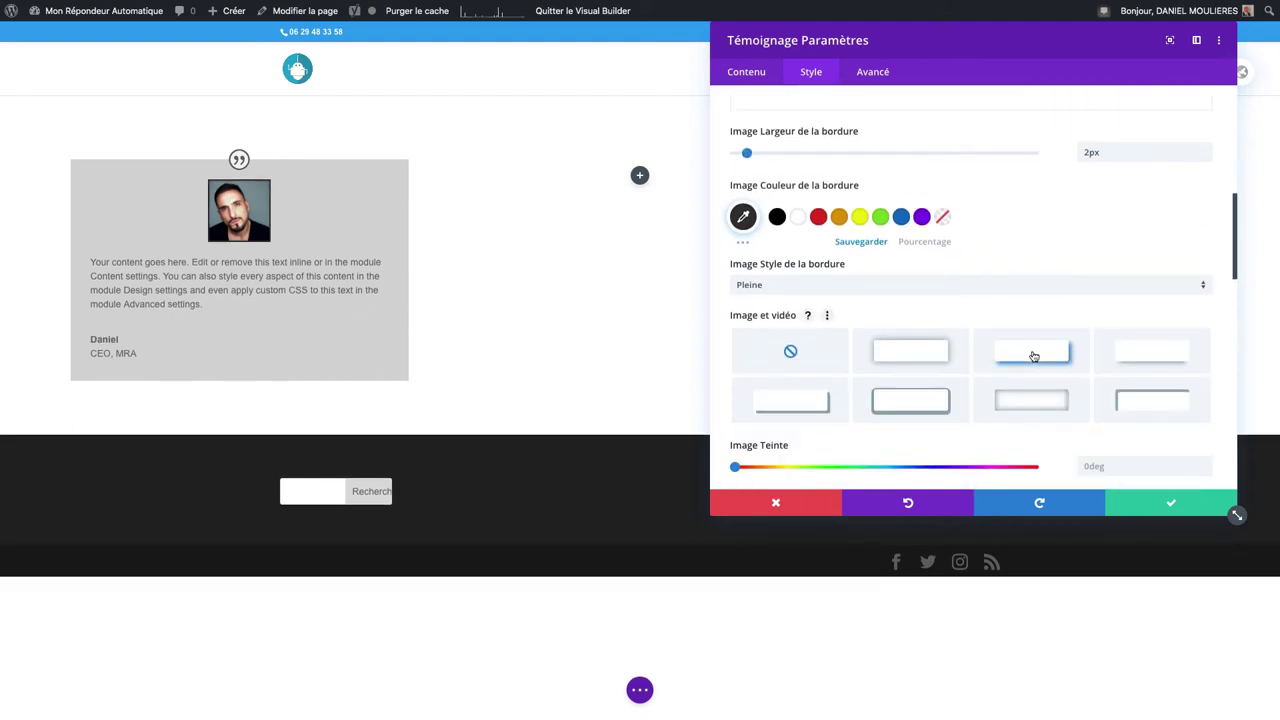
scroll(1033, 356, "down", 1)
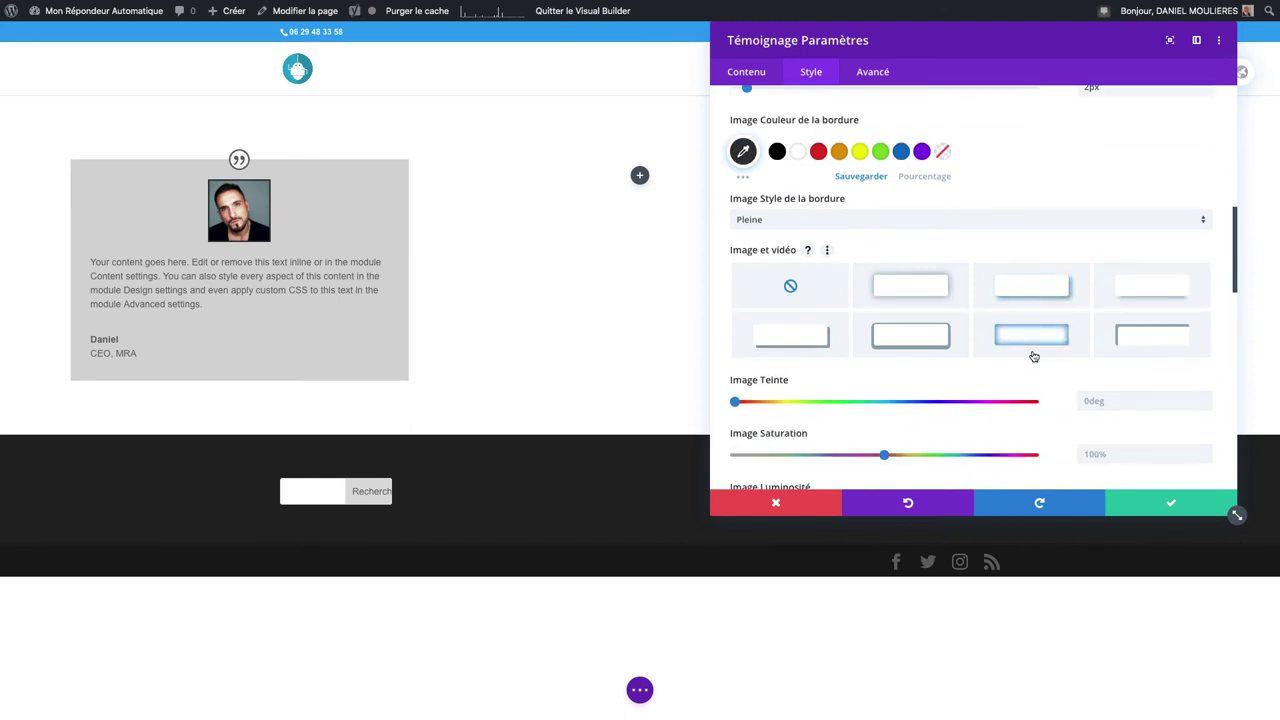
scroll(1033, 356, "down", 10)
left_click(780, 194)
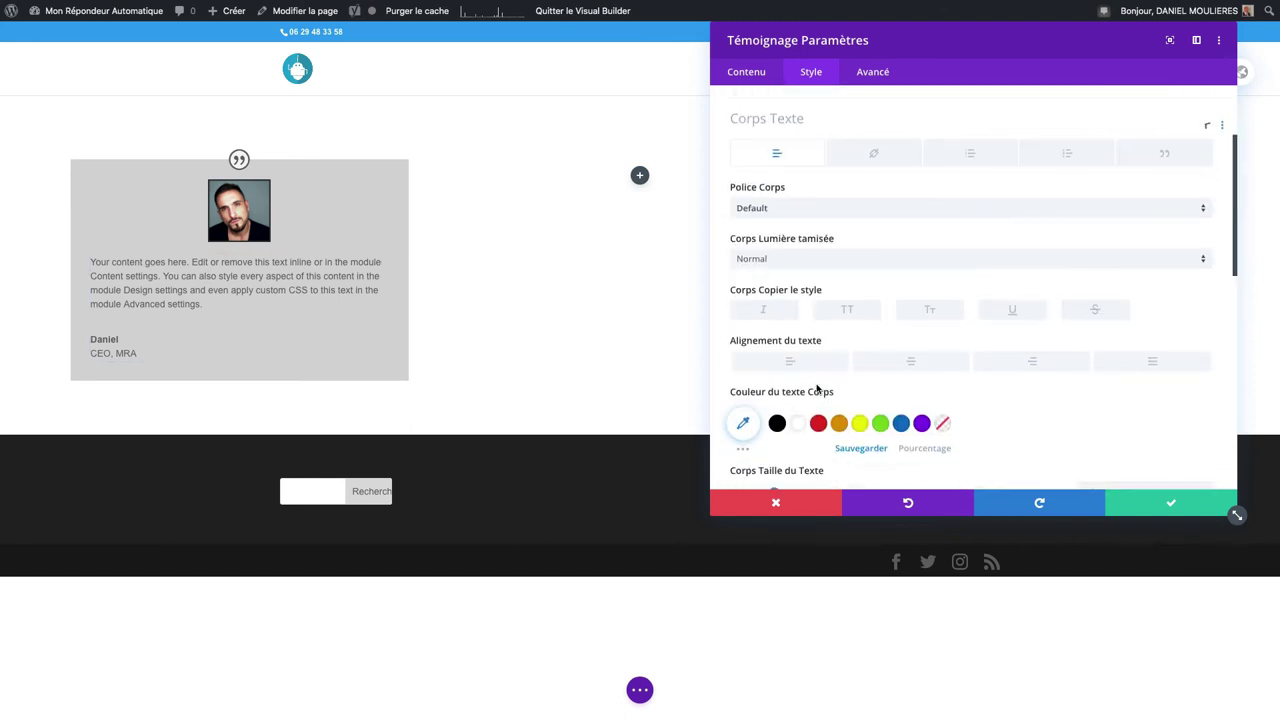
left_click(777, 411)
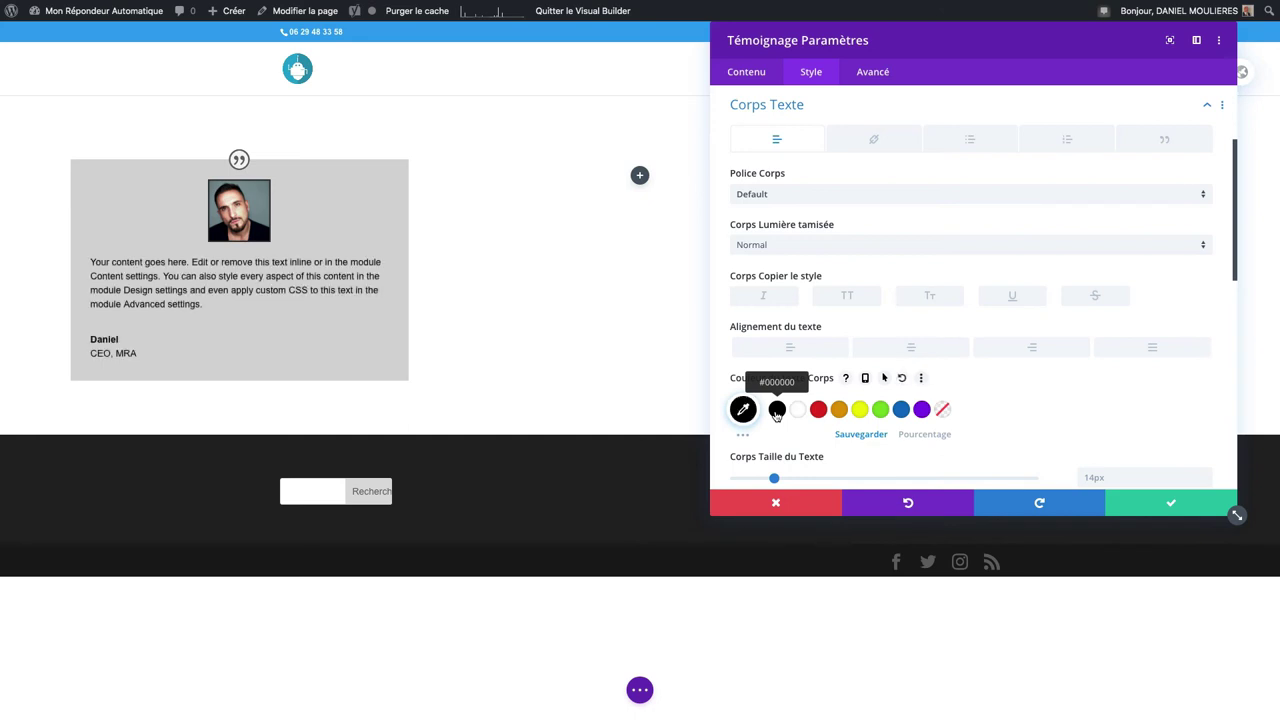
scroll(790, 400, "down", 2)
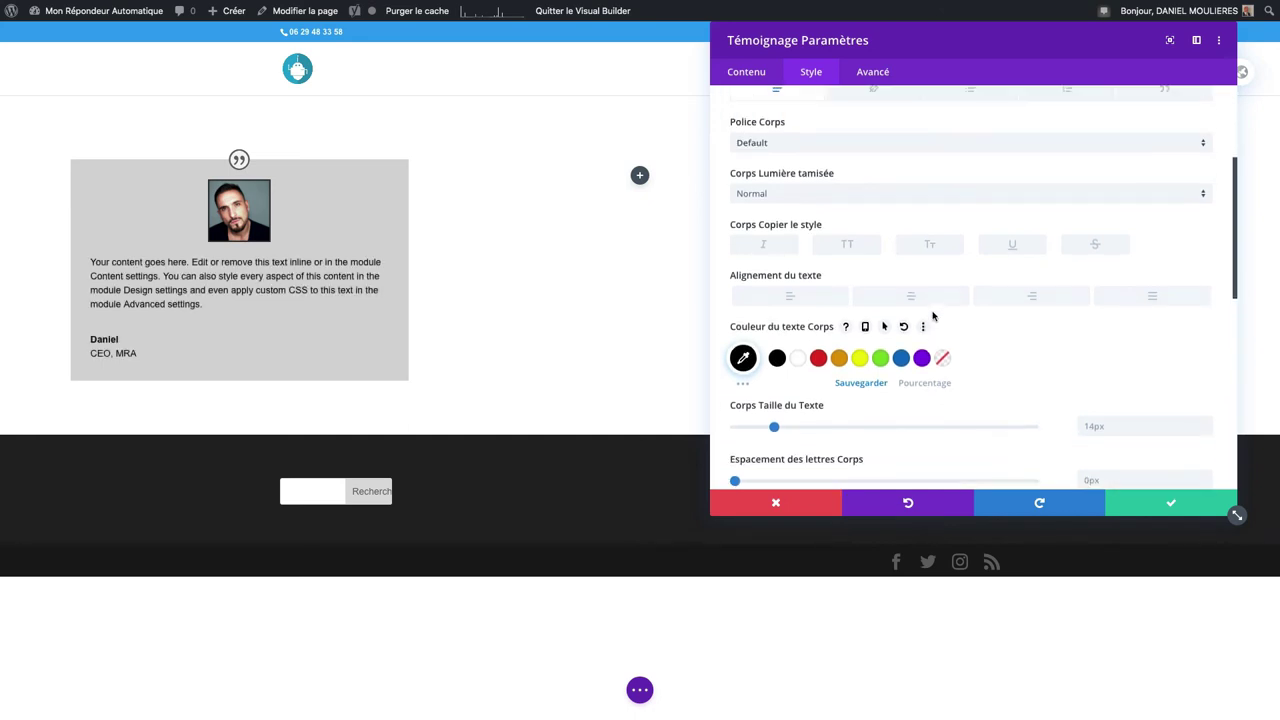
left_click(797, 359)
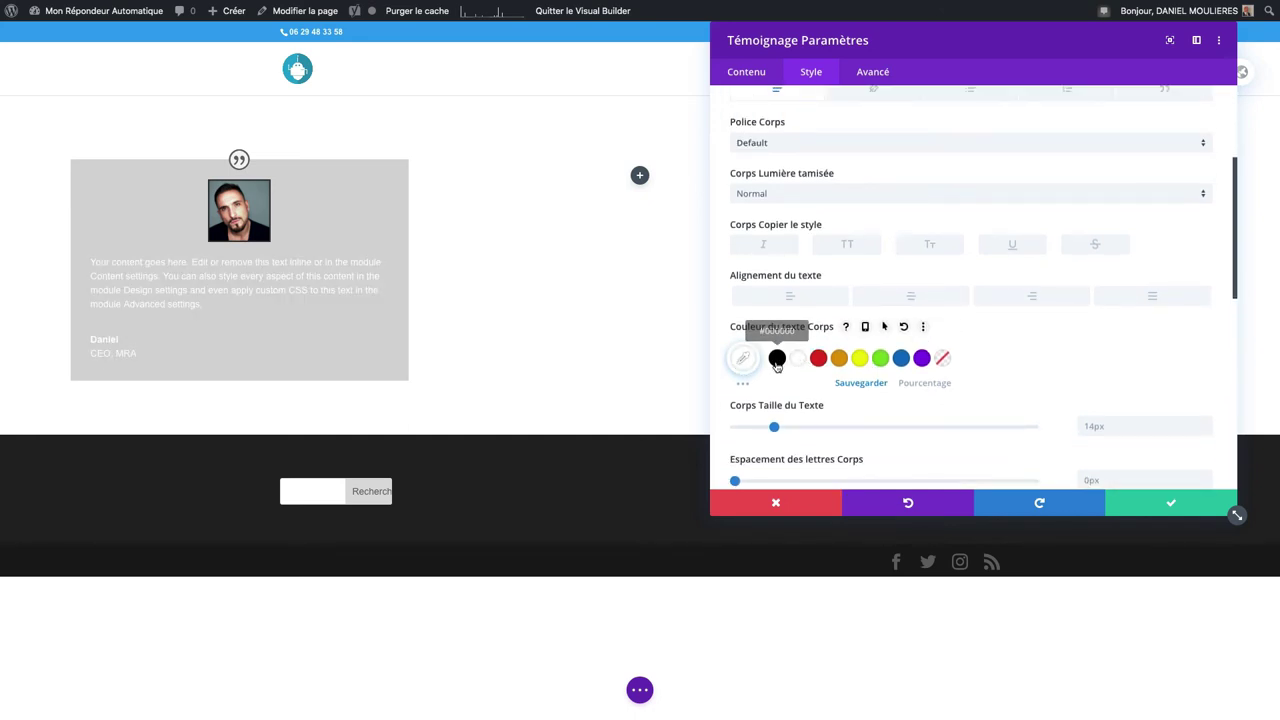
left_click(777, 359)
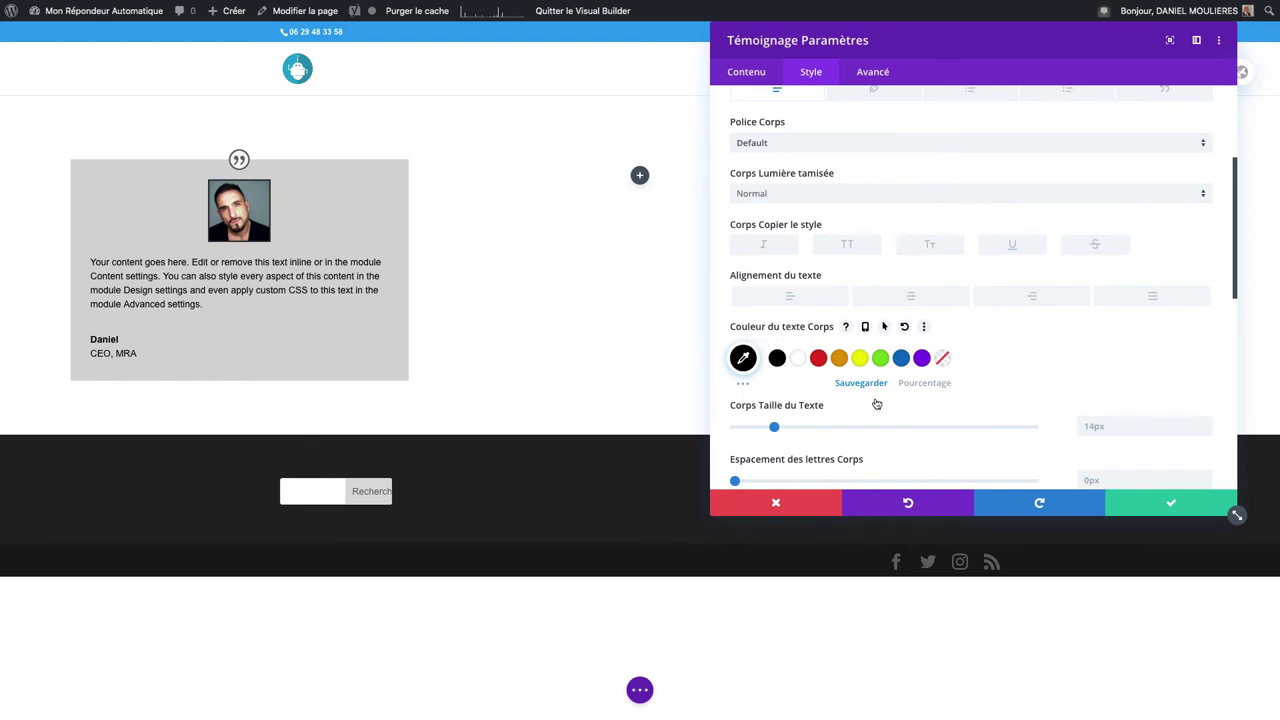
left_click_drag(777, 428, 783, 429)
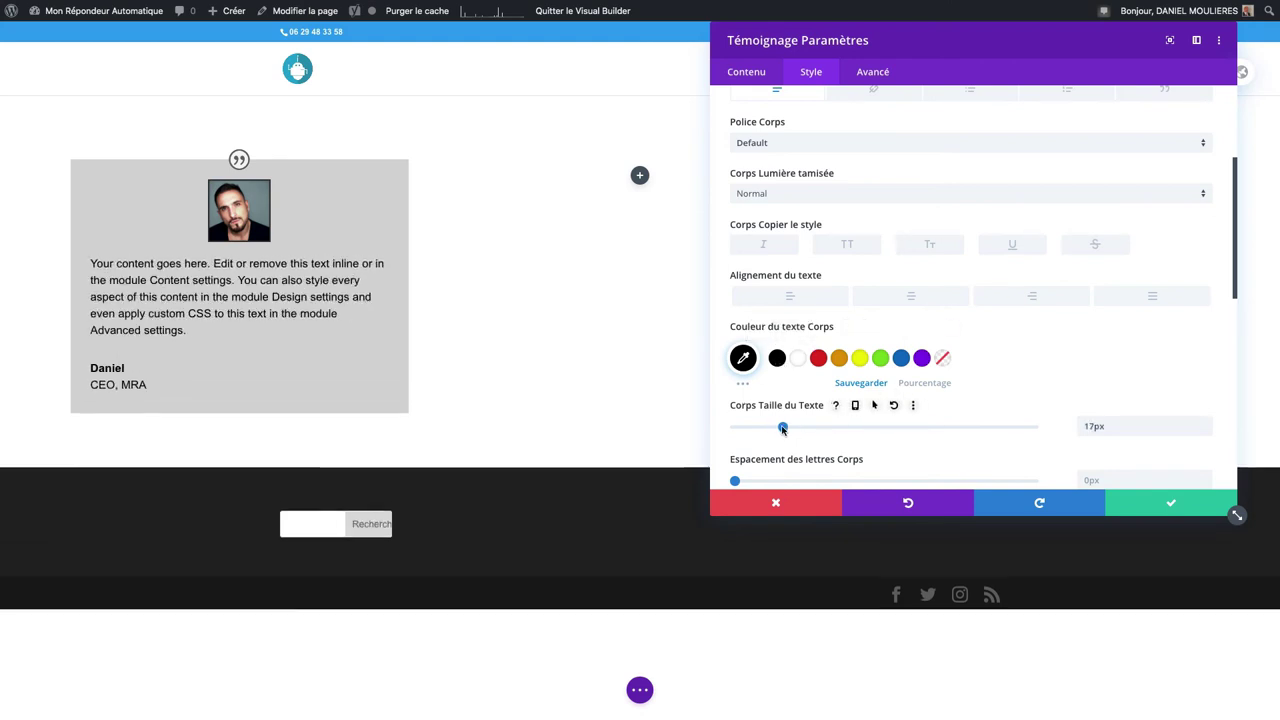
scroll(856, 400, "down", 3)
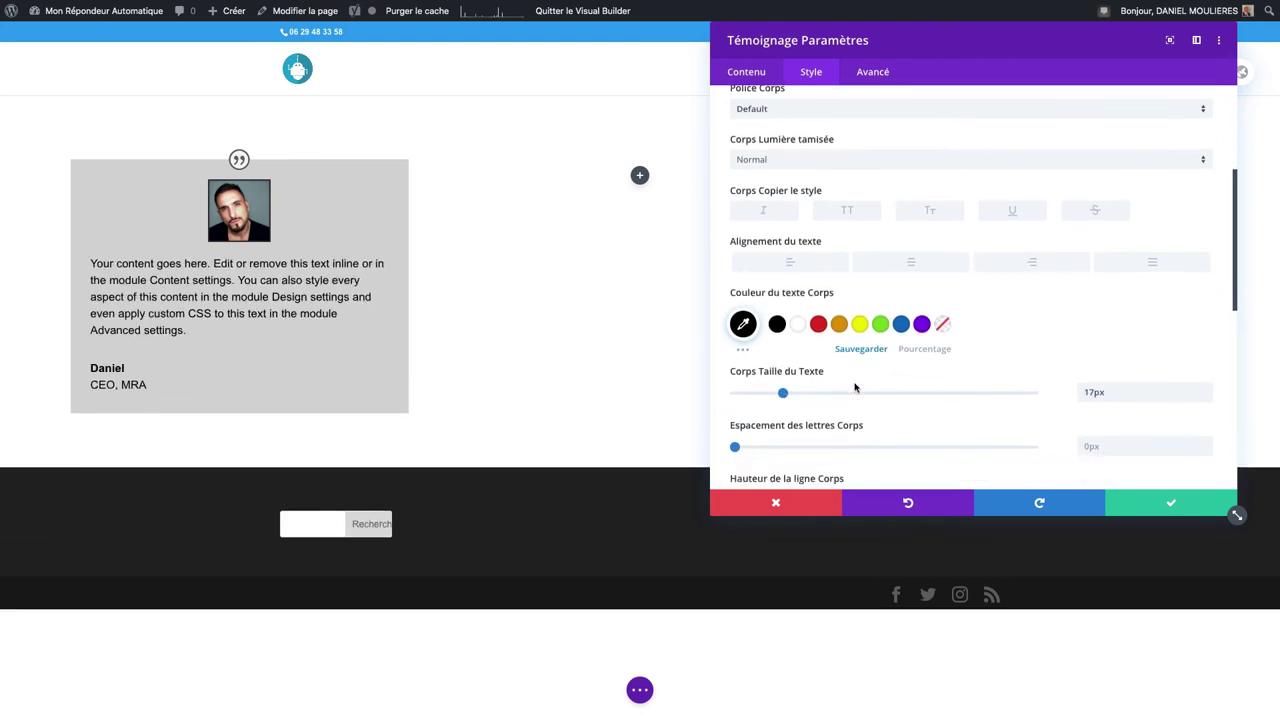
Step: Set the testimonial's author text colour to black (#000000) and slightly widen the author's letter spacing
scroll(855, 387, "down", 1)
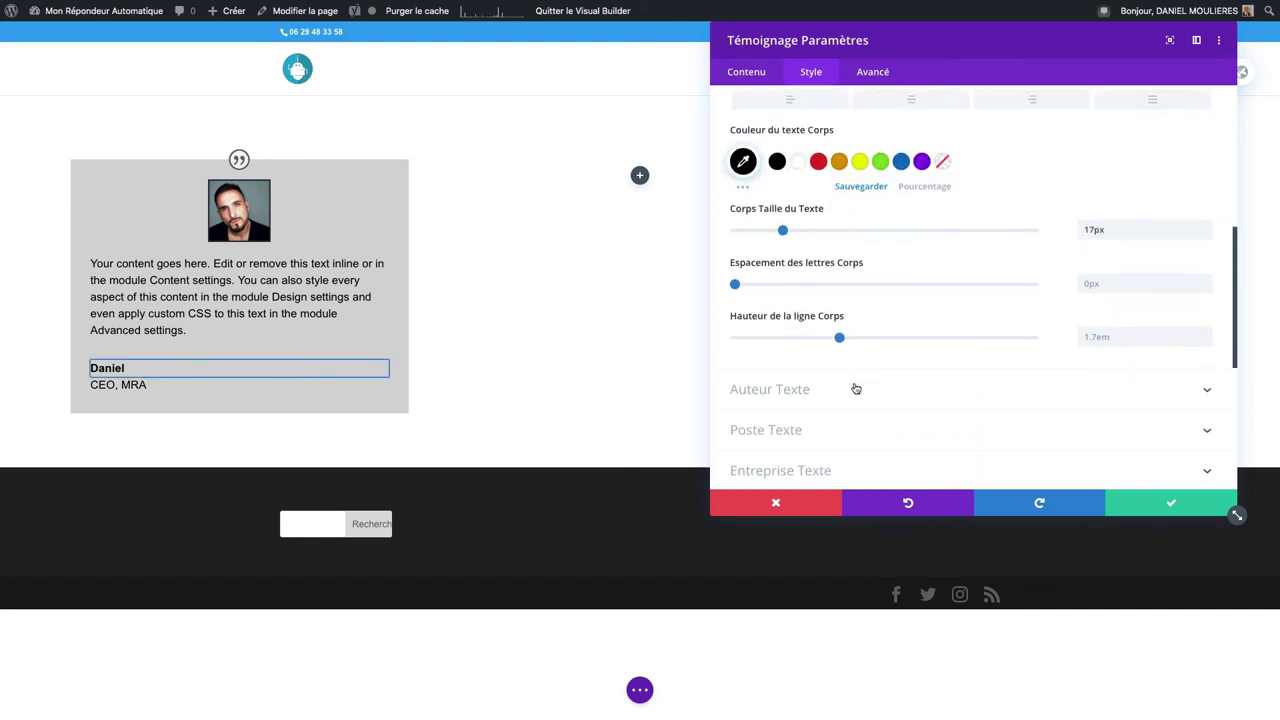
scroll(856, 388, "down", 1)
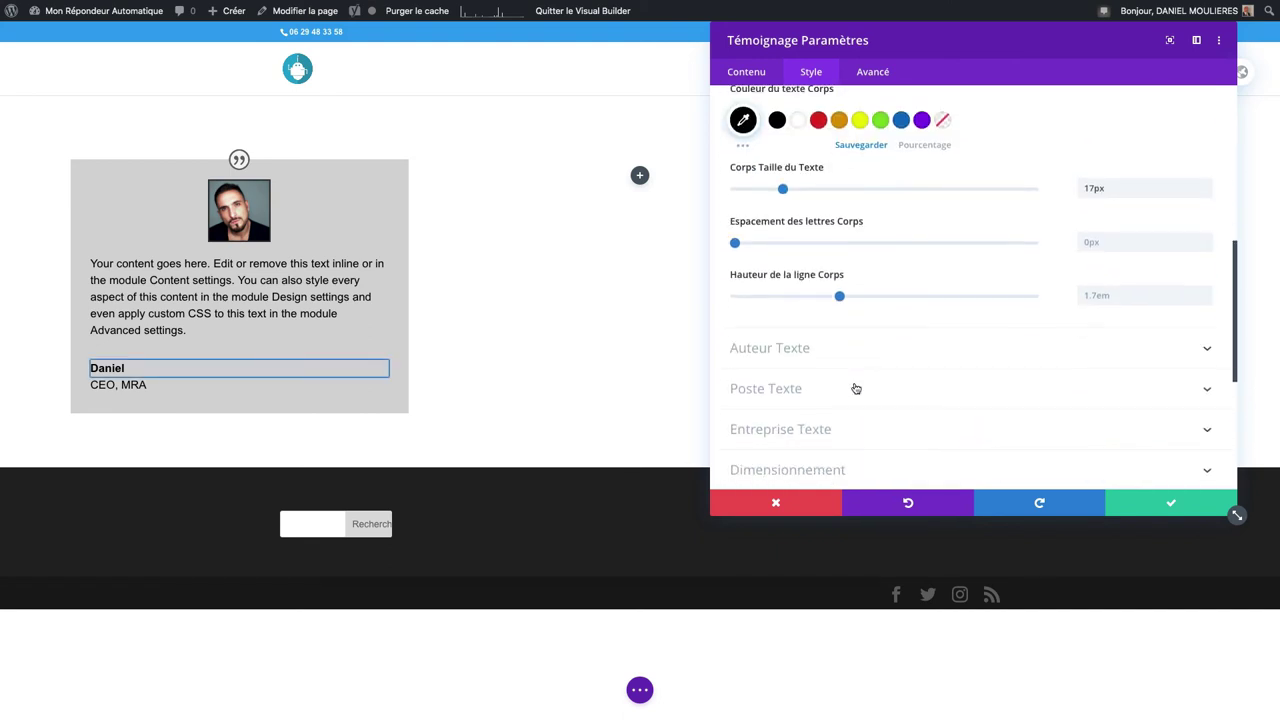
left_click(811, 350)
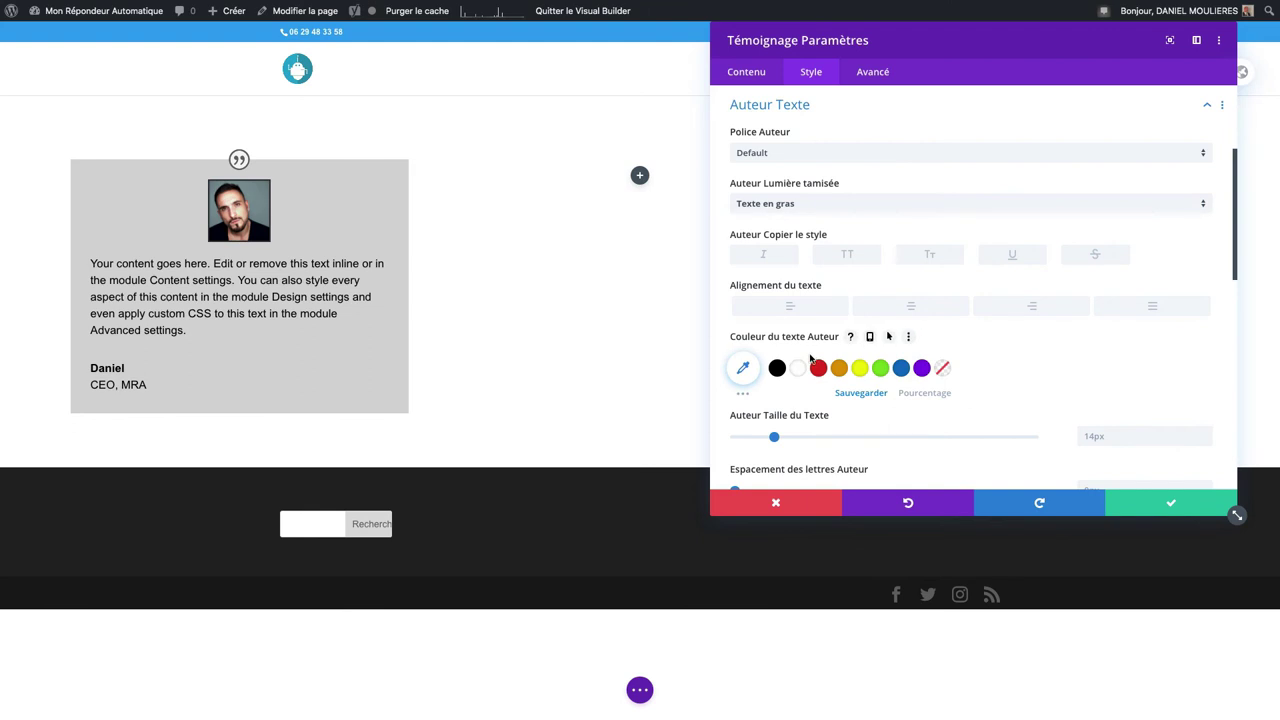
left_click(818, 368)
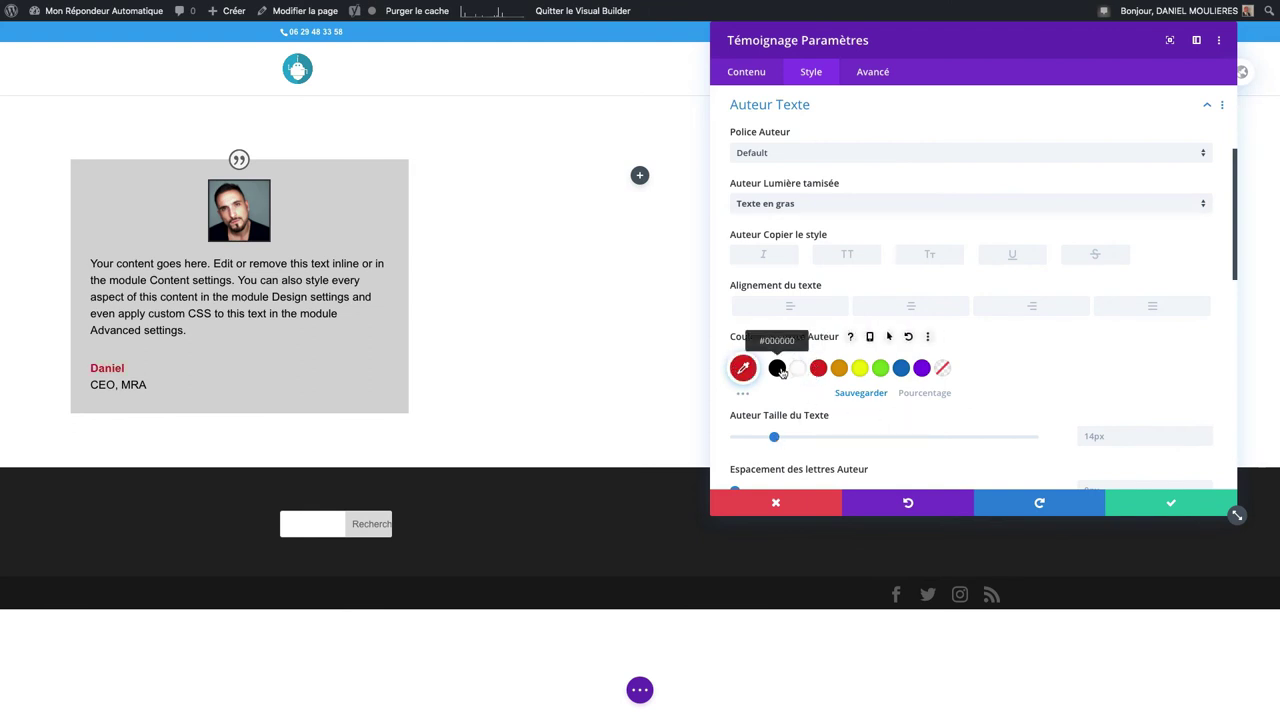
left_click(777, 368)
scroll(865, 389, "down", 2)
Step: Review the testimonial's style options for position text, company text, sizing and spacing
scroll(868, 390, "down", 8)
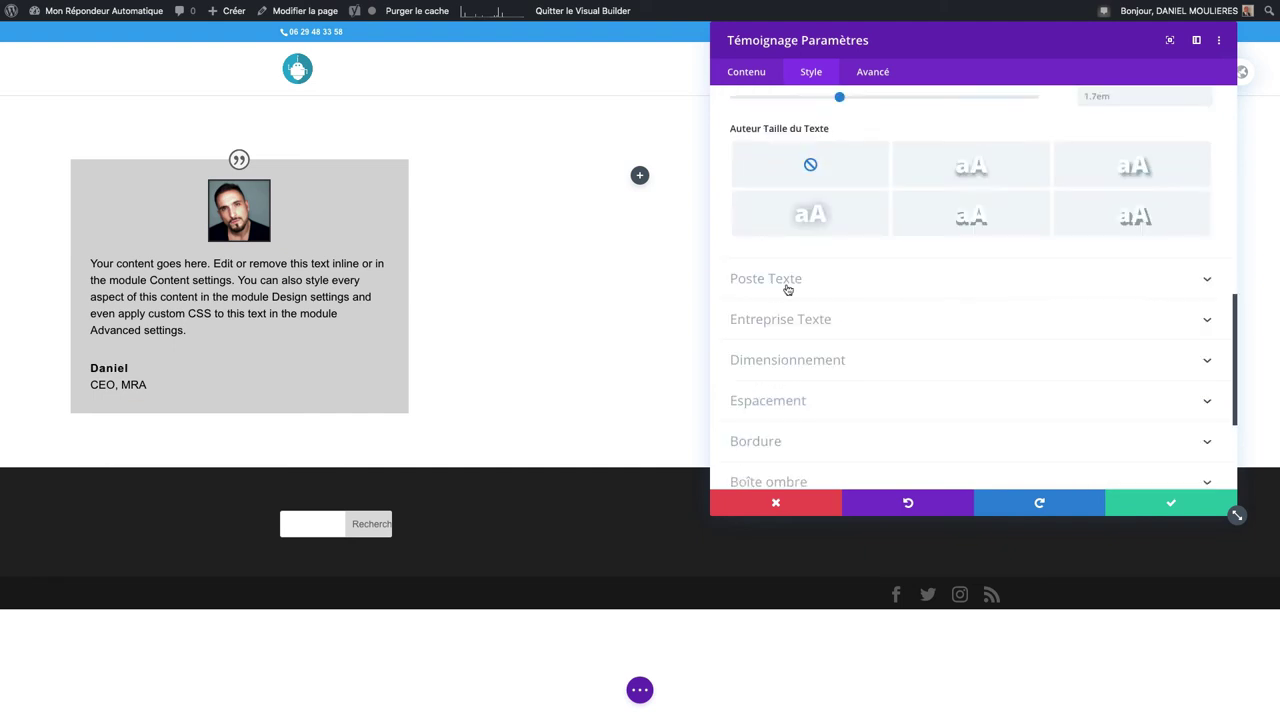
left_click(787, 289)
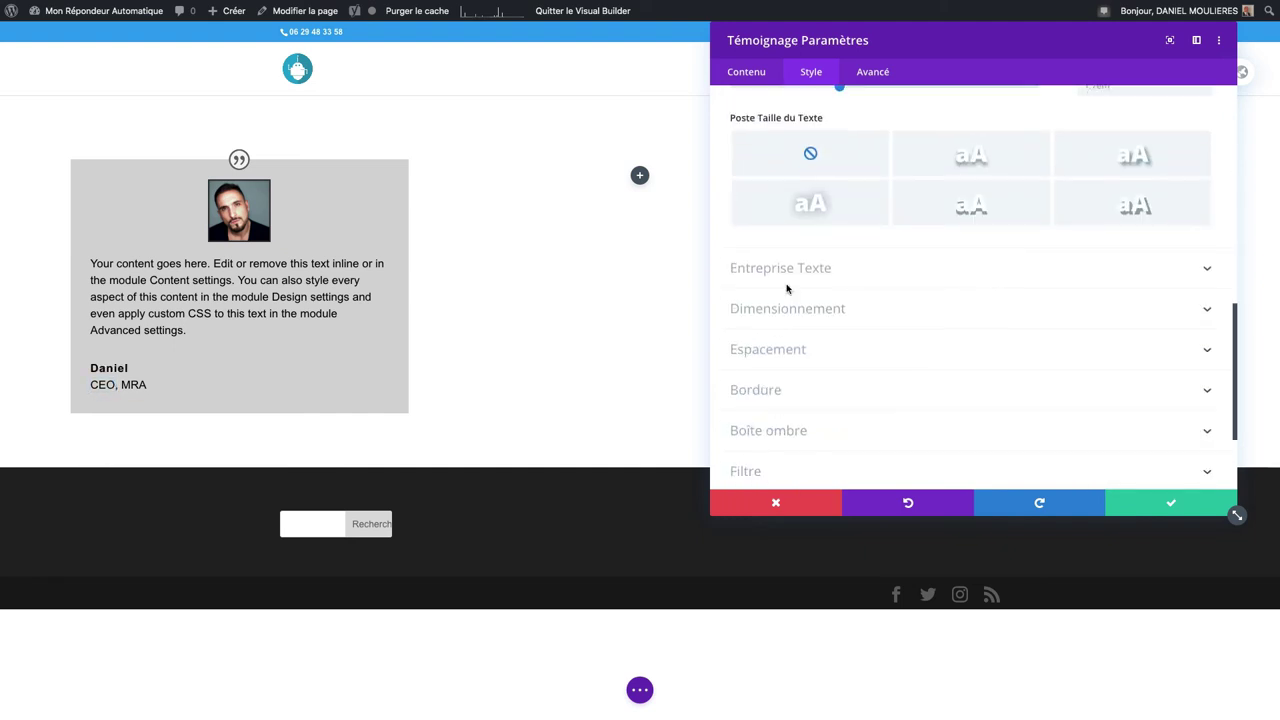
scroll(840, 345, "down", 2)
scroll(840, 345, "down", 2)
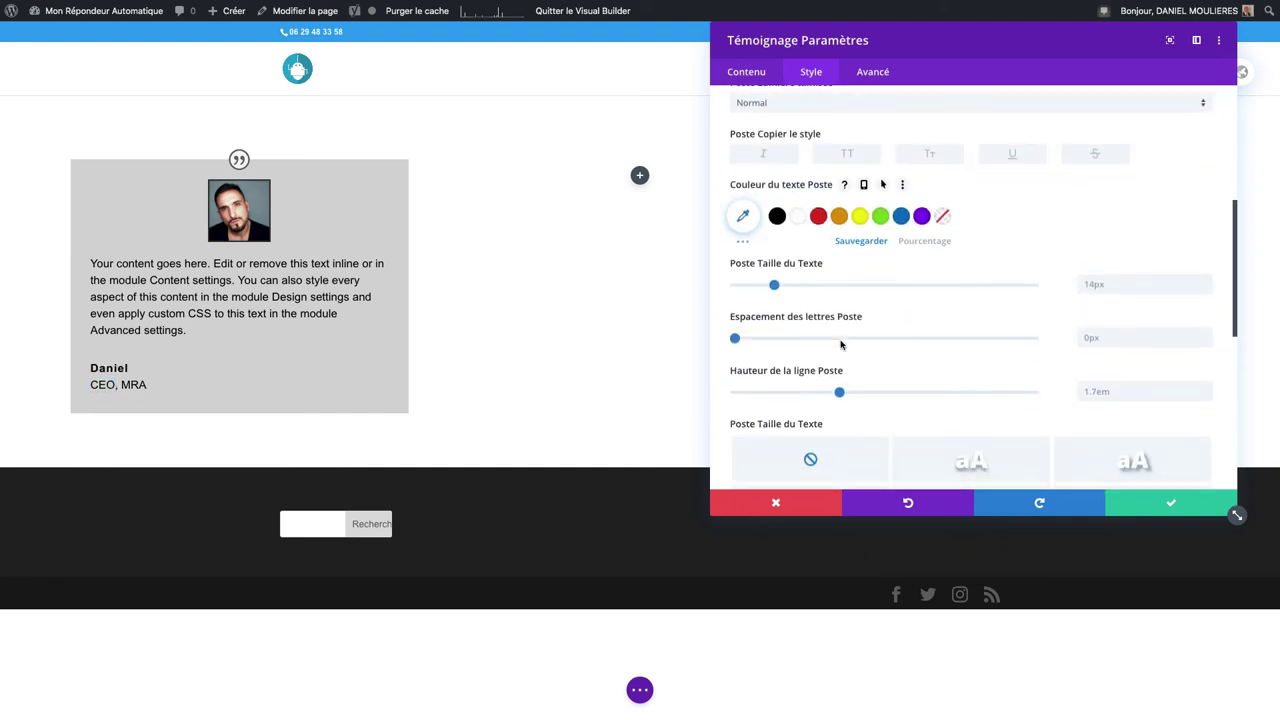
scroll(841, 345, "down", 3)
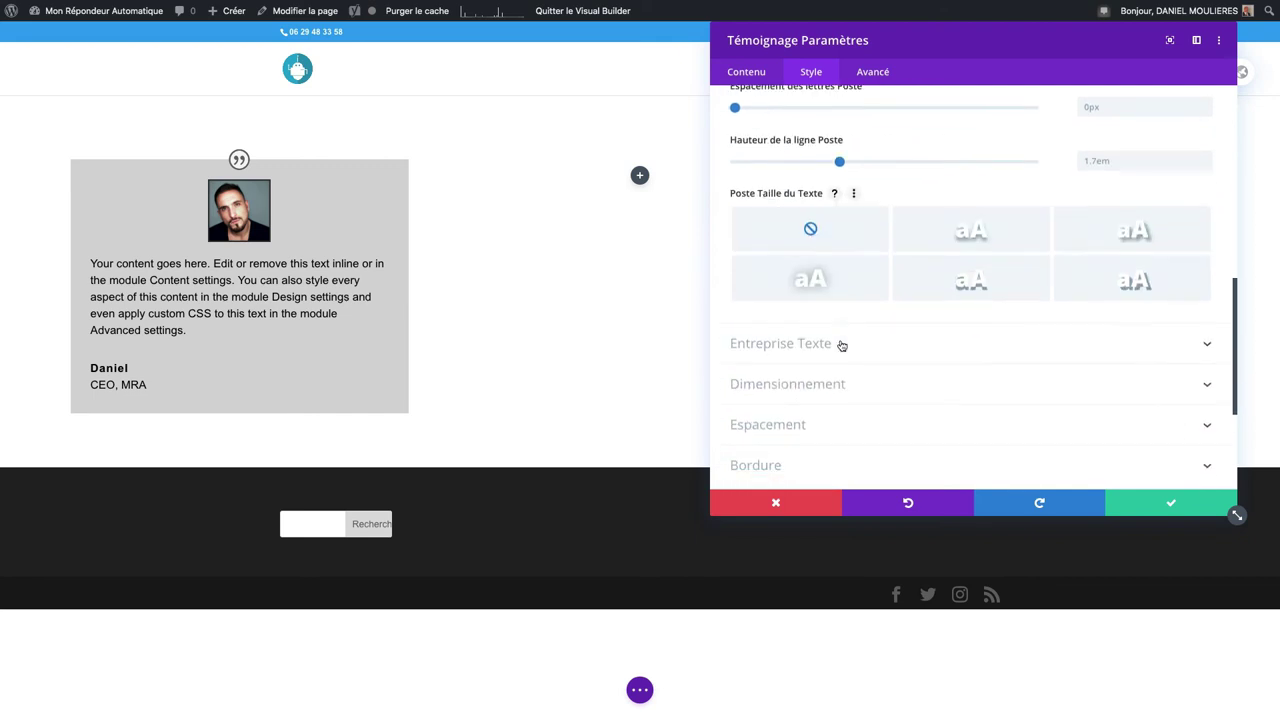
left_click(841, 344)
scroll(858, 380, "down", 5)
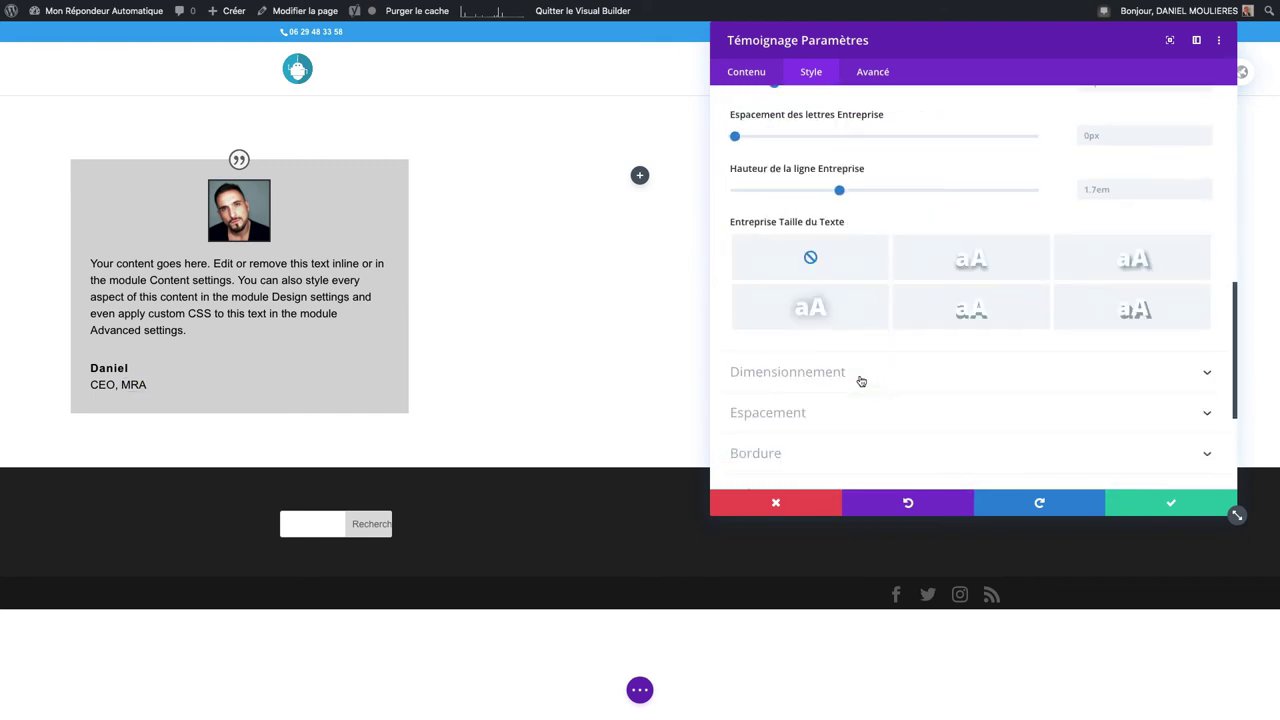
left_click(826, 279)
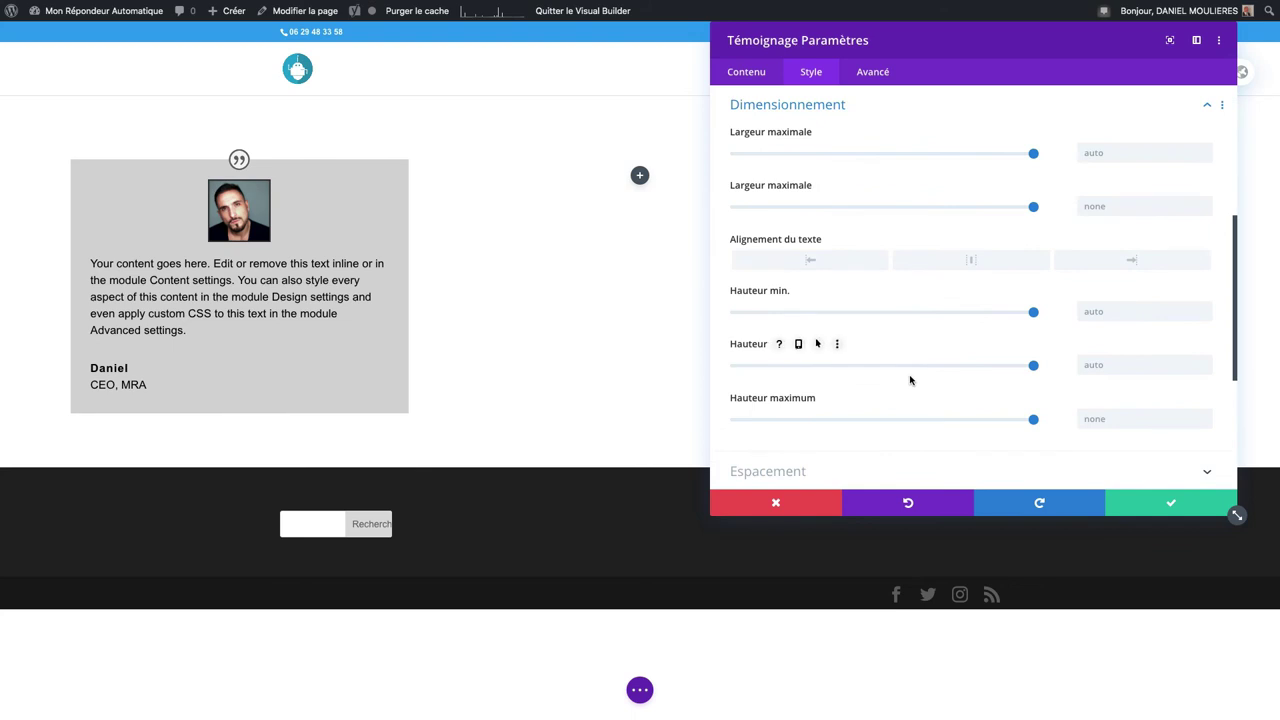
left_click(900, 471)
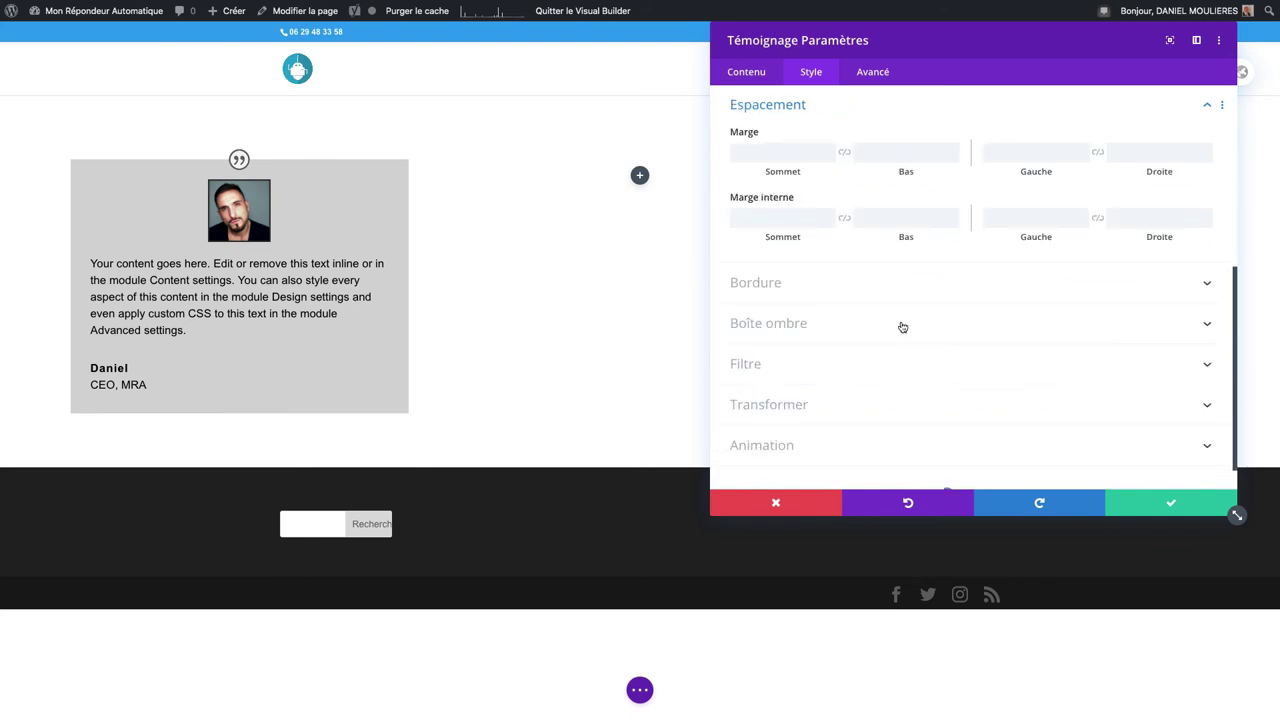
left_click(1024, 155)
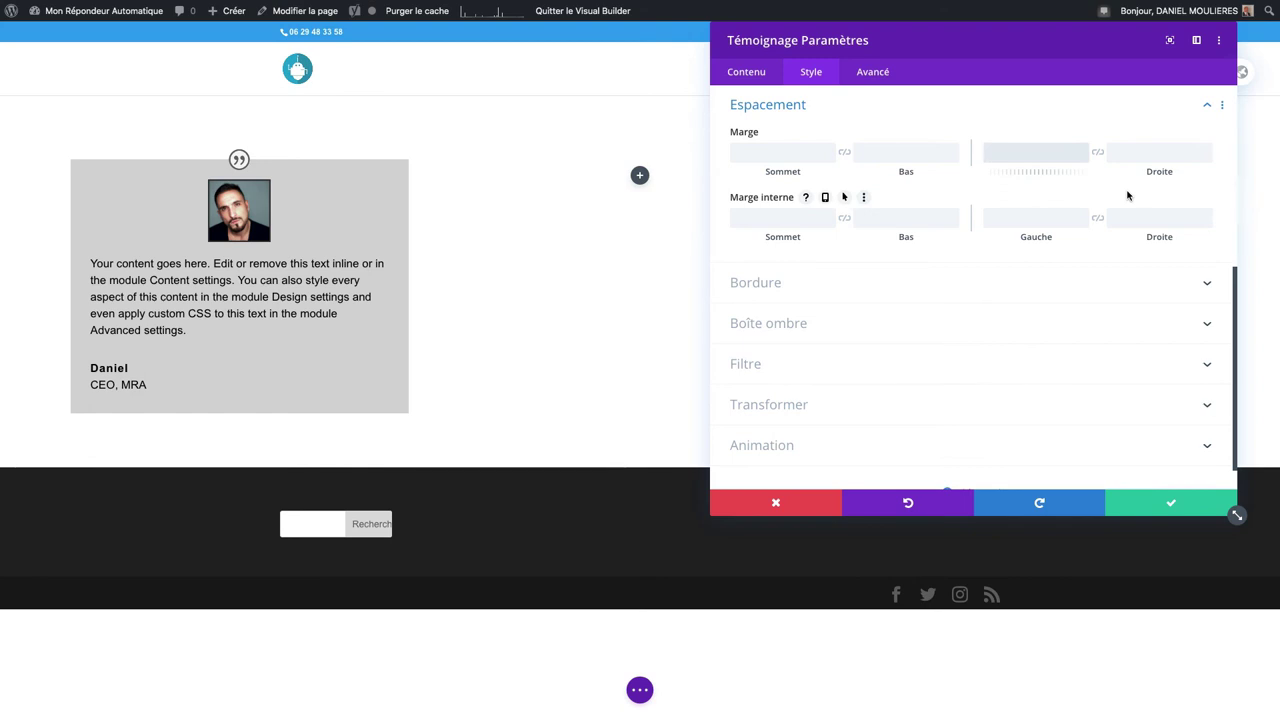
Step: Give the testimonial module a 1px solid border with all four corners rounded to 20px
left_click(880, 283)
scroll(857, 309, "down", 3)
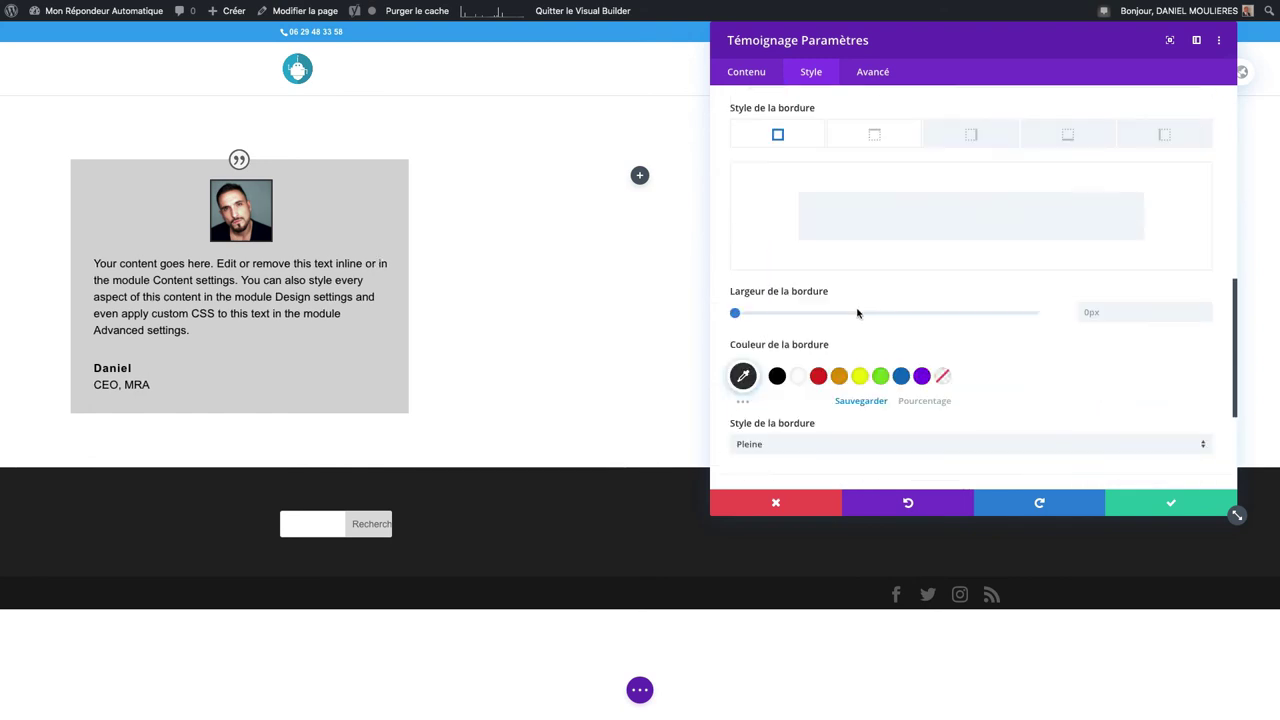
left_click(738, 316)
scroll(864, 330, "down", 3)
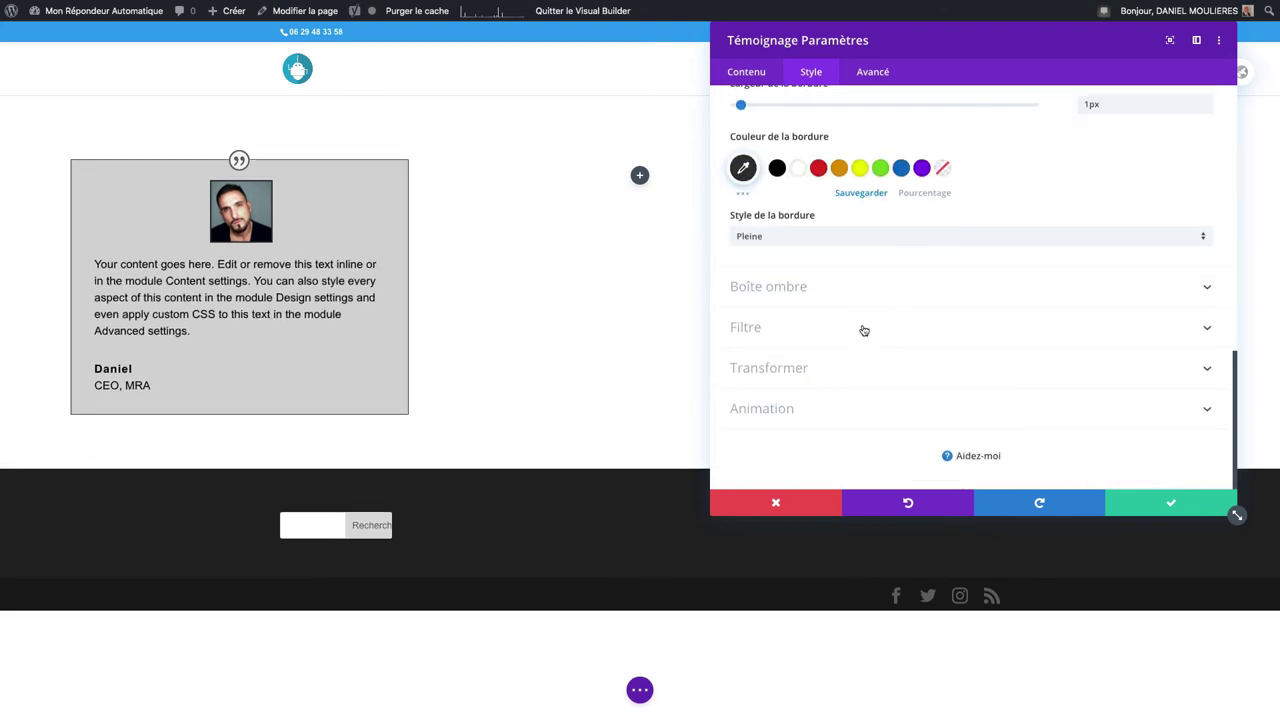
scroll(863, 329, "up", 5)
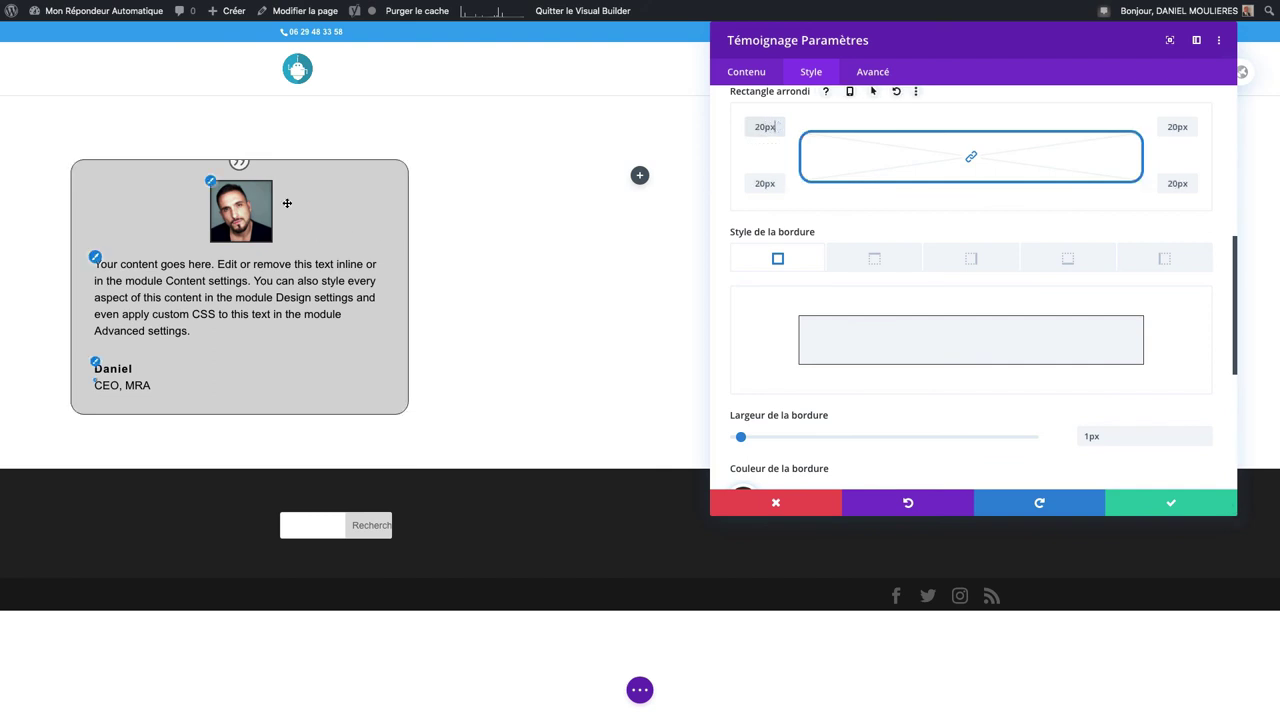
Step: Apply the soft box shadow preset offset 6px horizontally and vertically with 18px blur to the testimonial
scroll(860, 392, "down", 4)
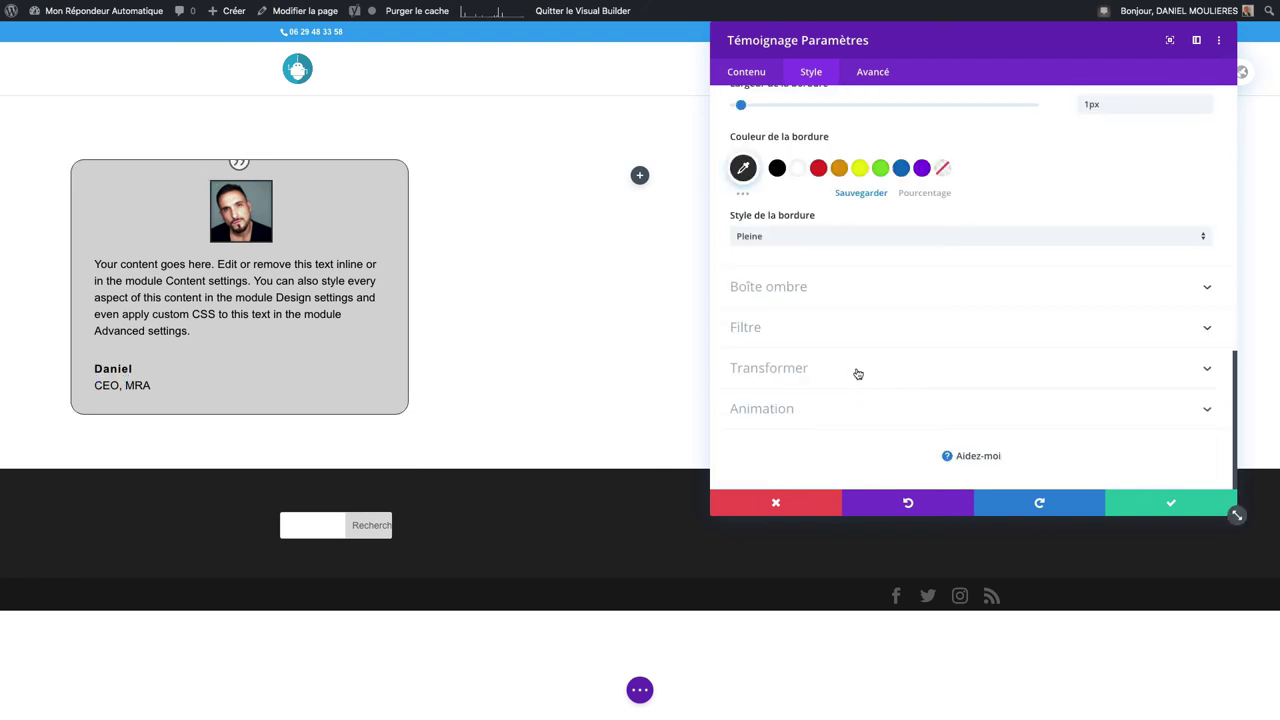
left_click(847, 290)
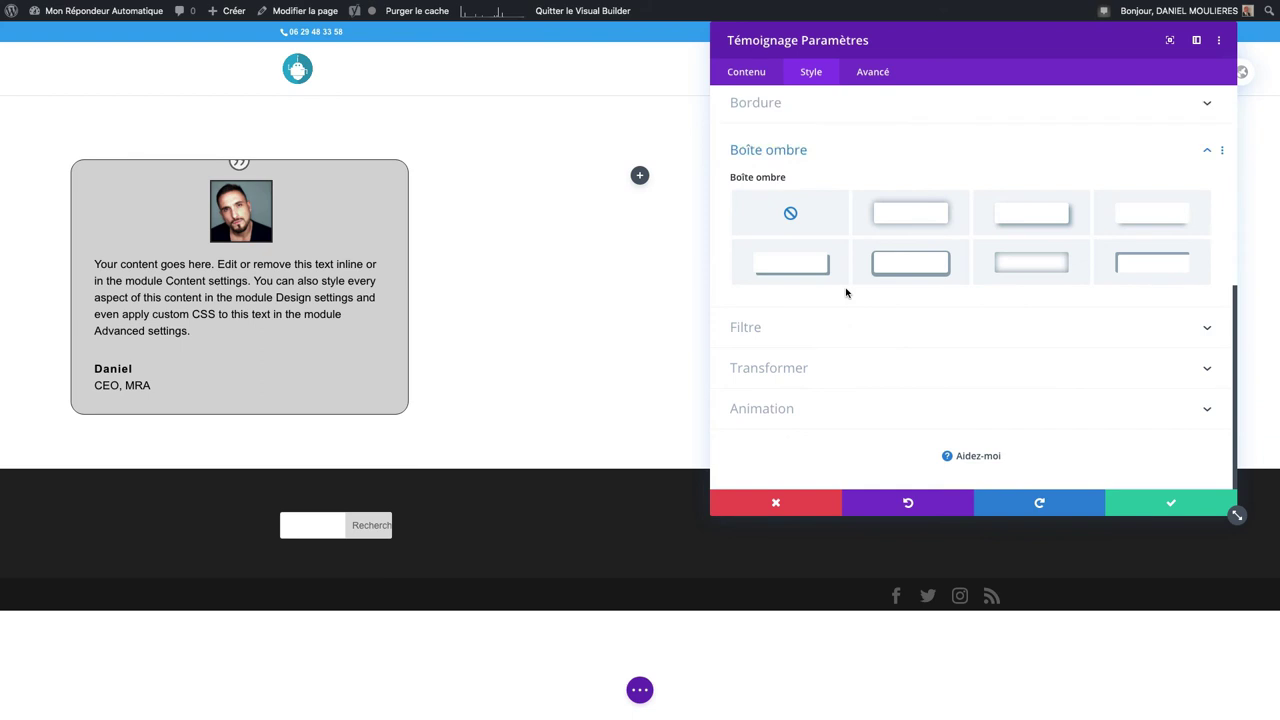
left_click(1007, 222)
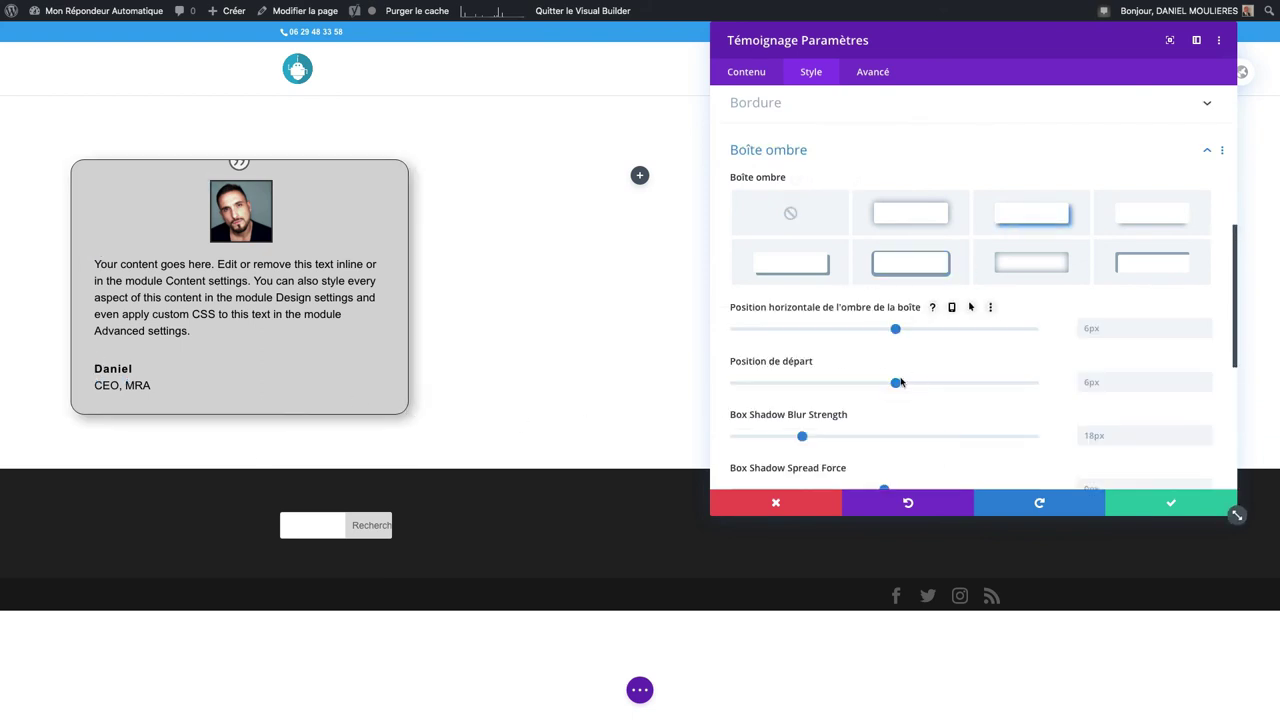
Step: Try the Diapo and Fondu animations on the testimonial and settle on Basculer
scroll(890, 385, "down", 6)
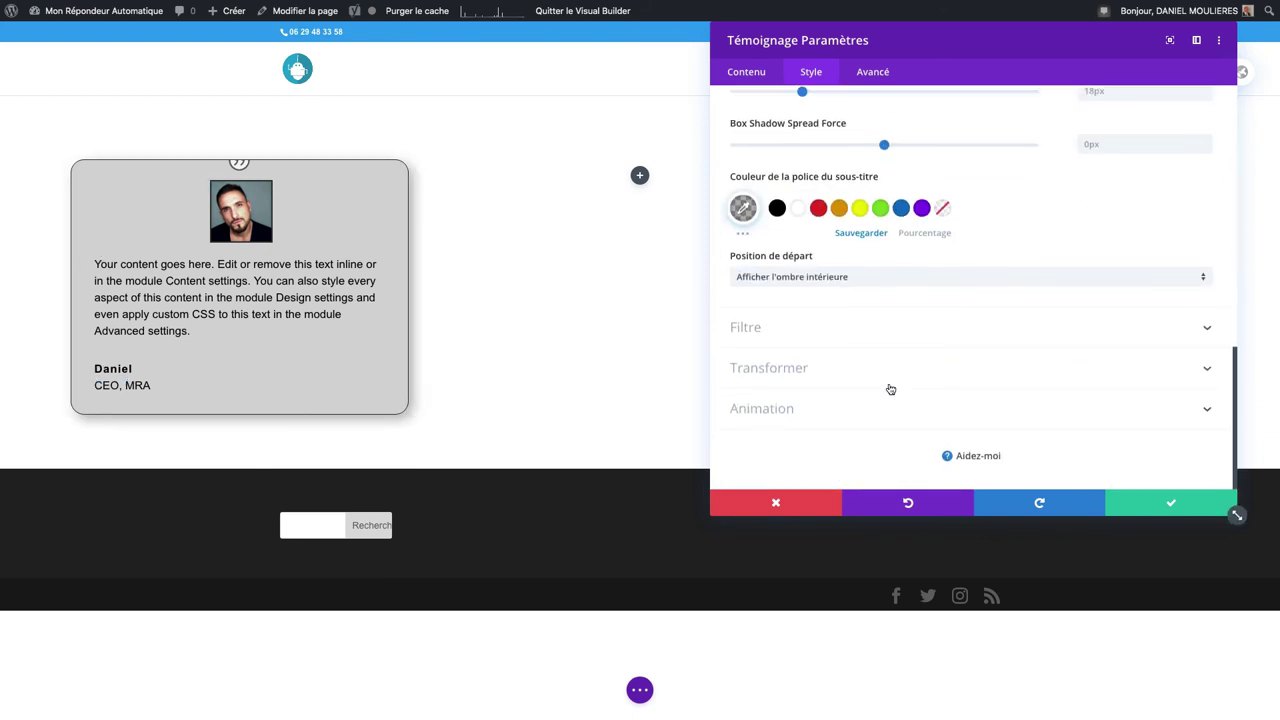
left_click(826, 407)
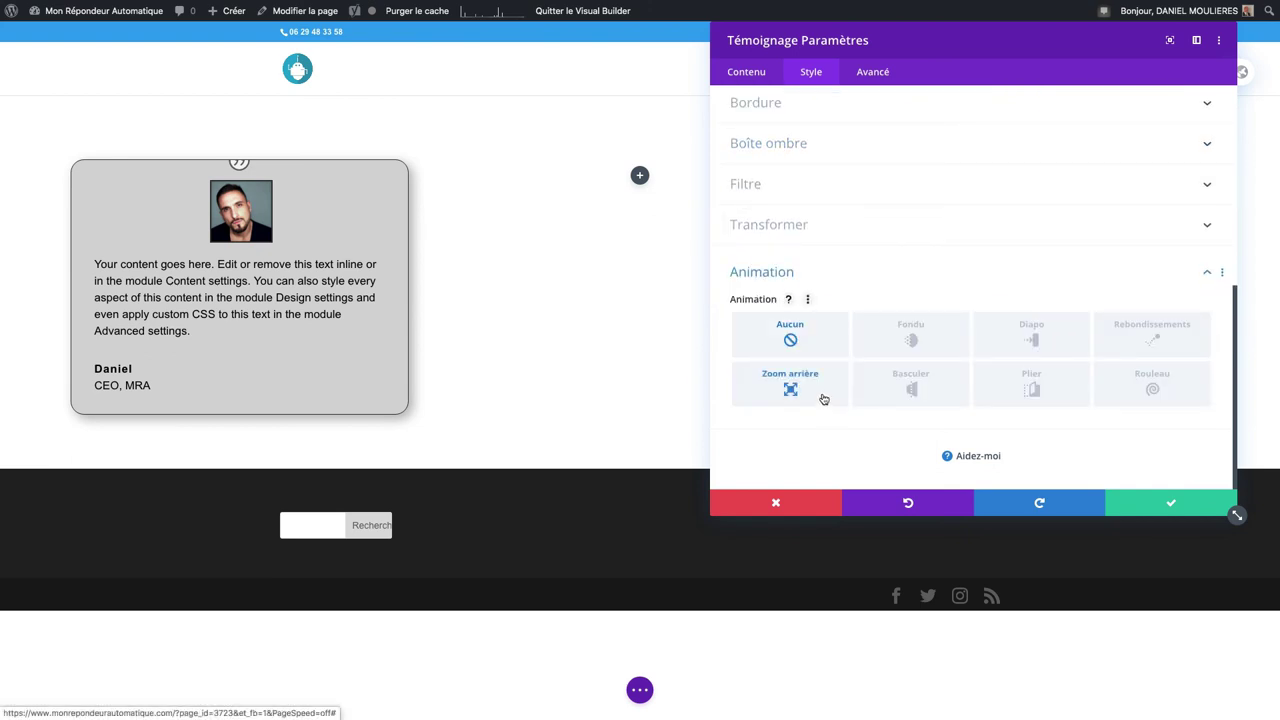
left_click(1023, 338)
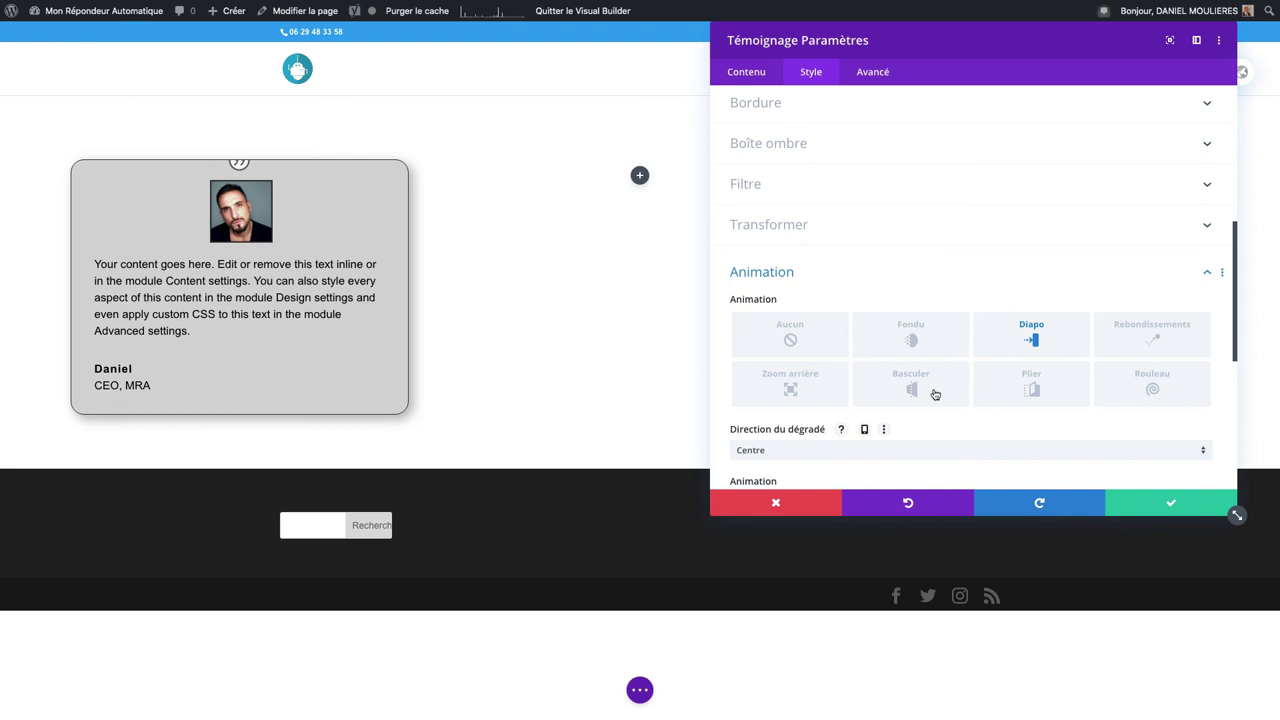
left_click(910, 336)
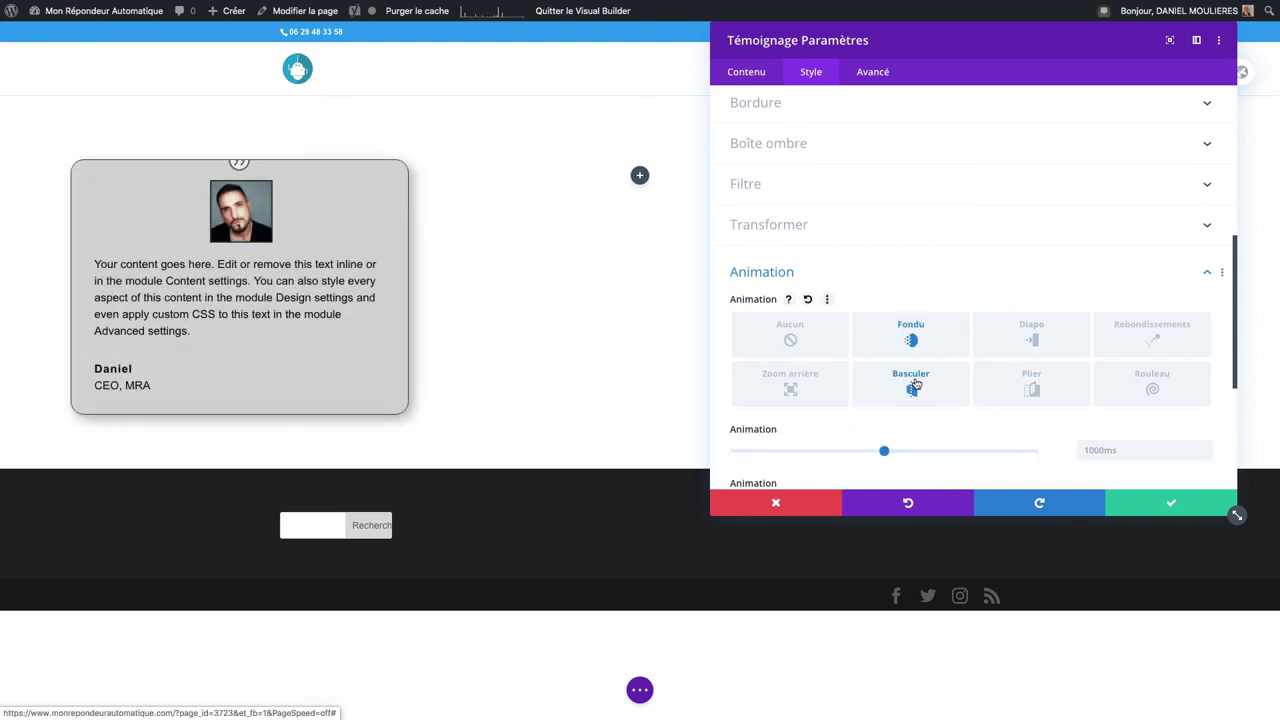
left_click(915, 383)
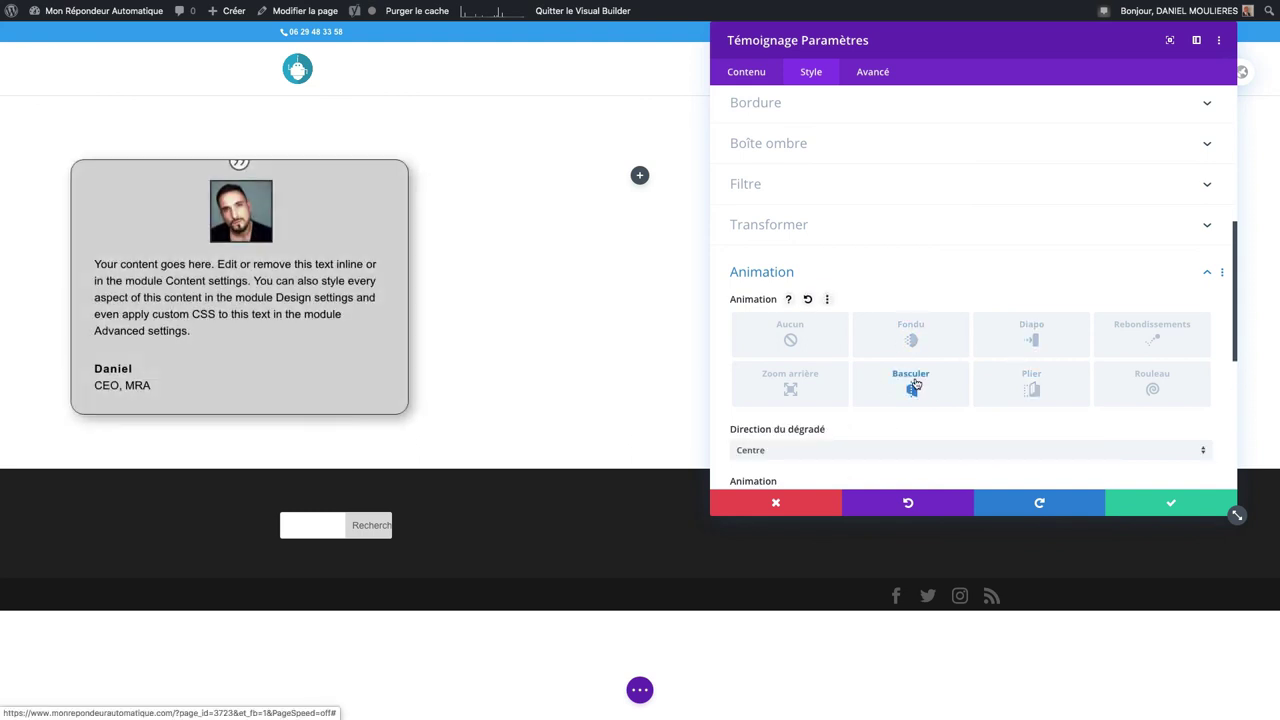
scroll(920, 375, "up", 2)
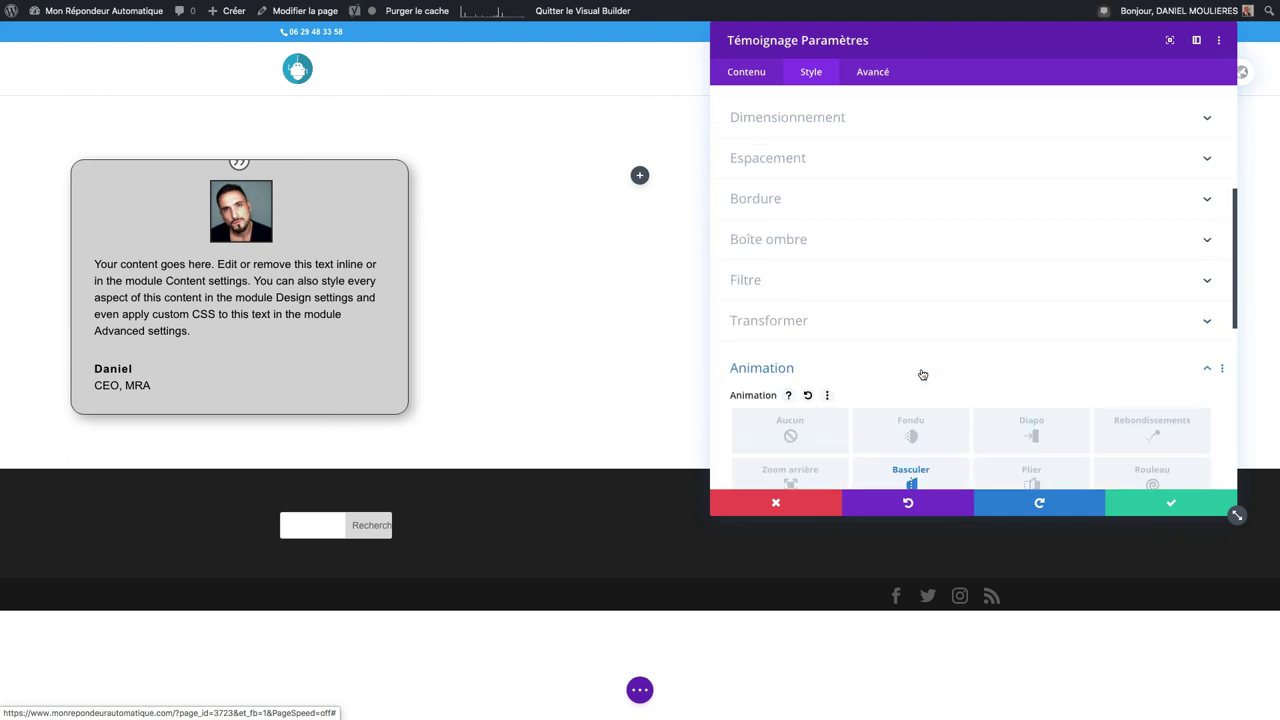
Step: Look through the testimonial's advanced CSS, visibility, transition, position and scroll effect options, and save the module settings
left_click(876, 75)
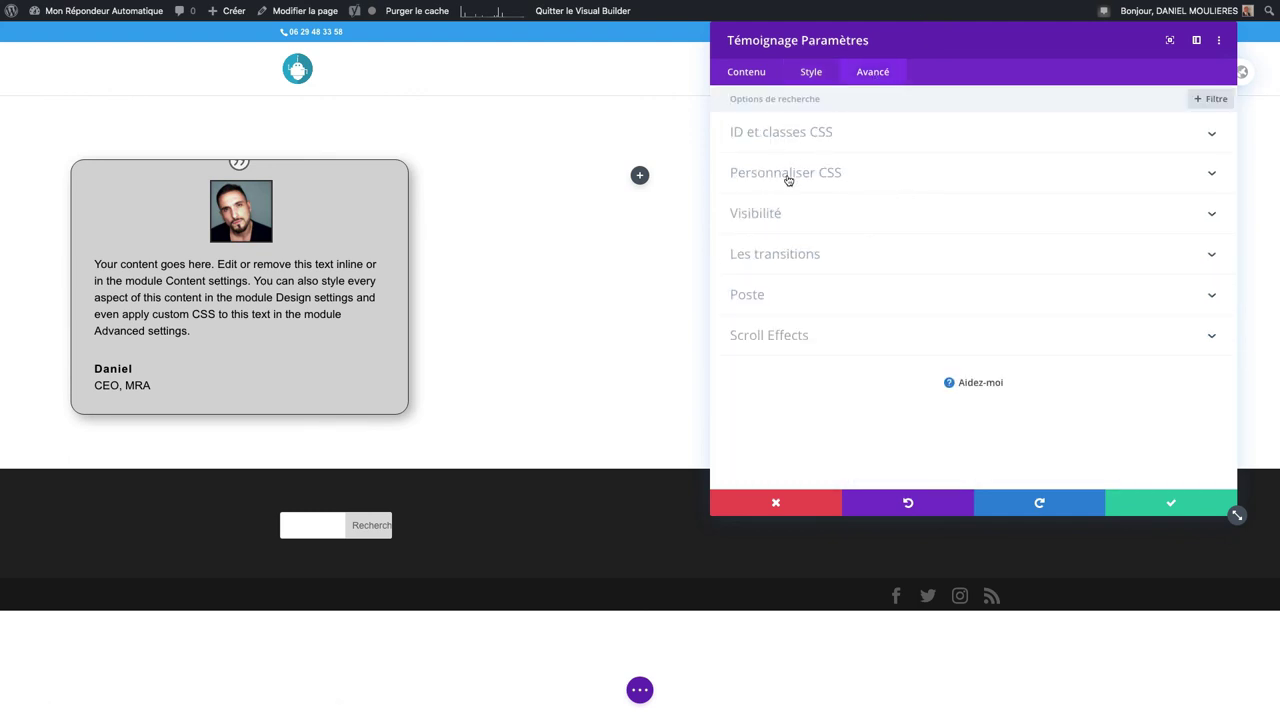
left_click(777, 140)
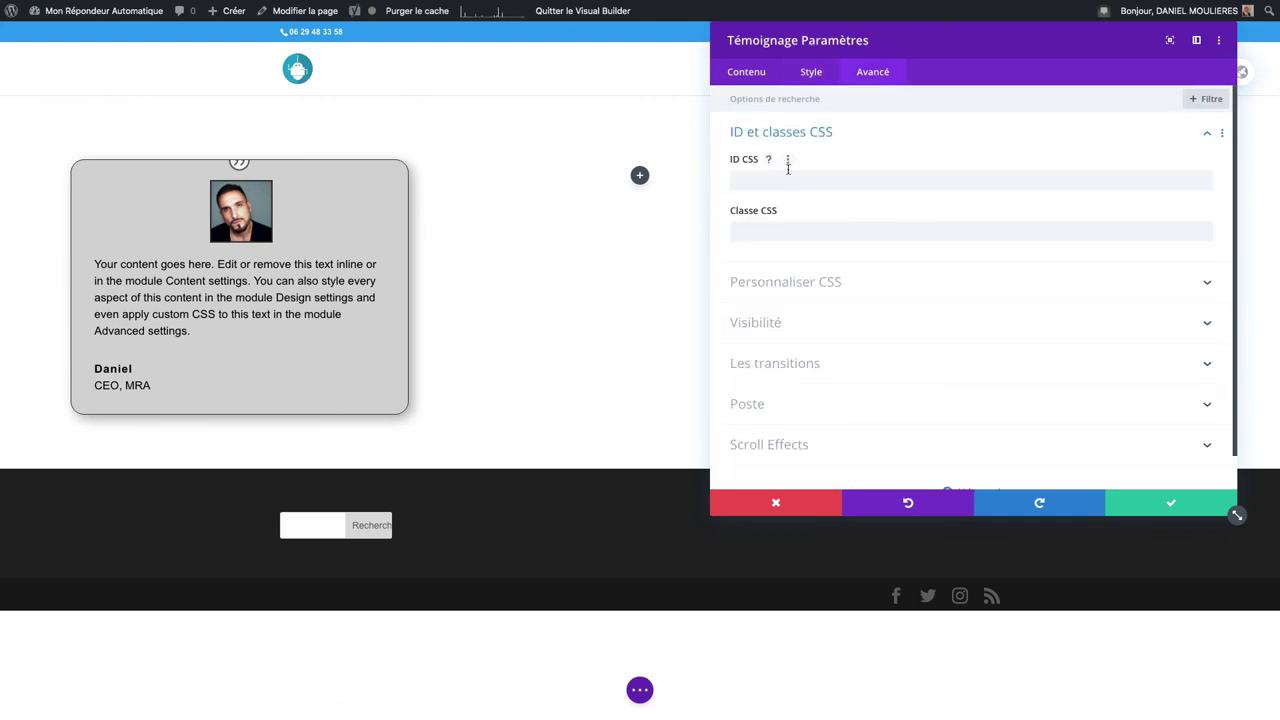
left_click(795, 282)
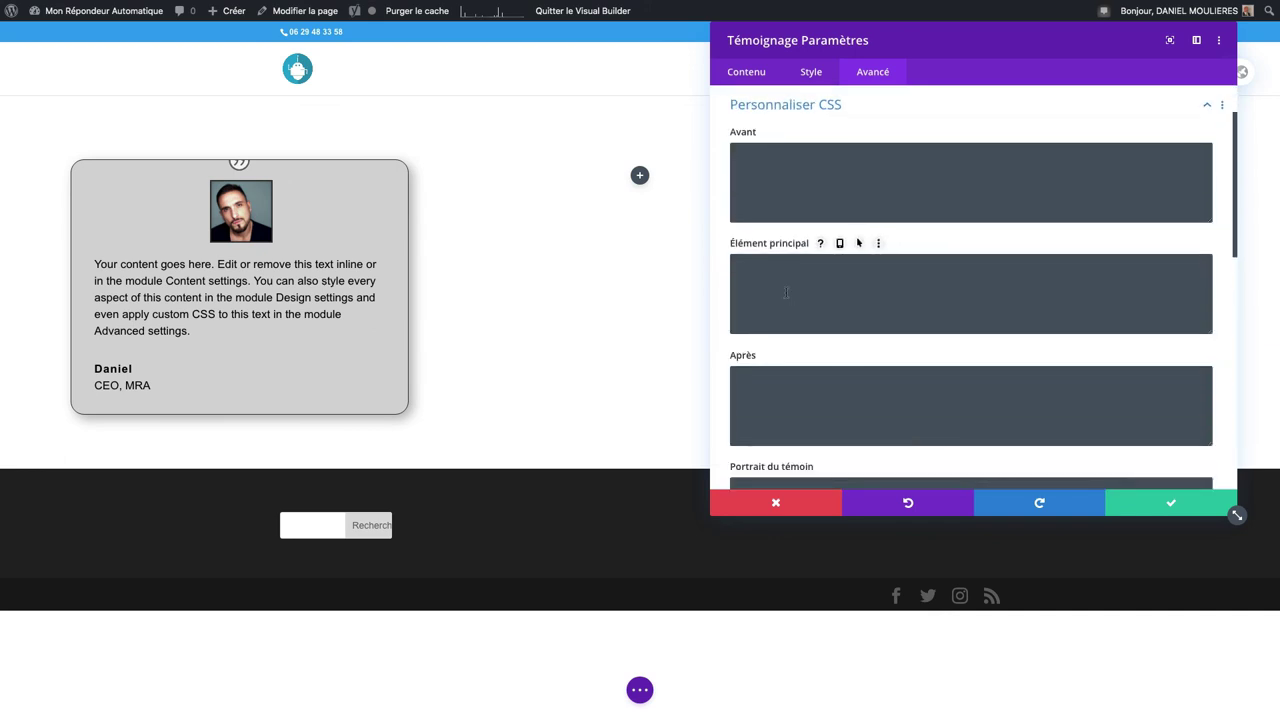
scroll(790, 290, "down", 10)
left_click(787, 290)
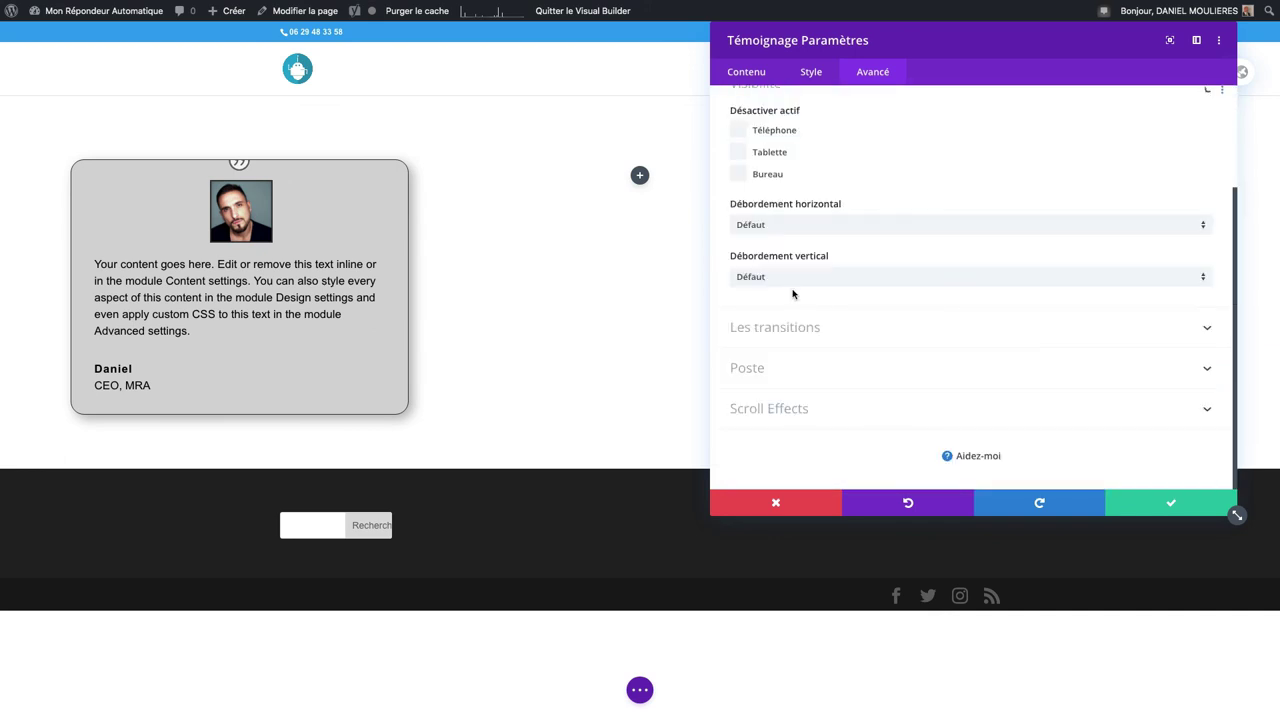
left_click(824, 334)
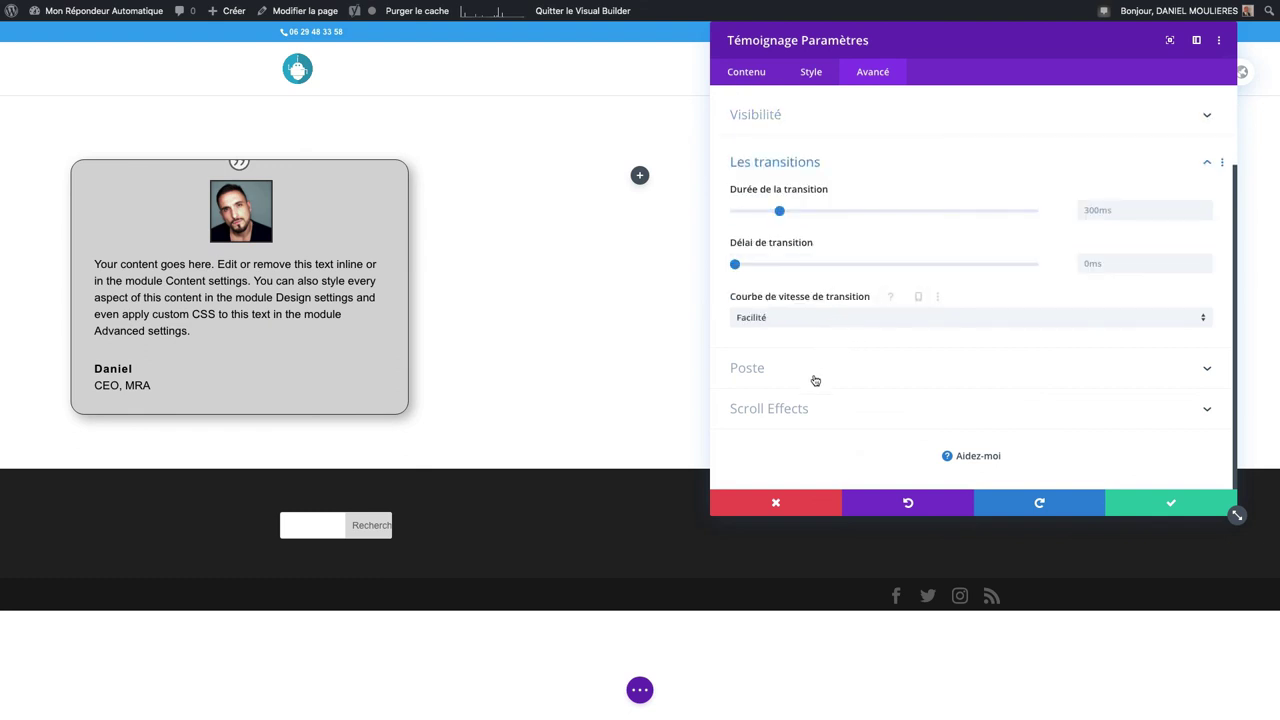
left_click(815, 377)
scroll(856, 332, "down", 3)
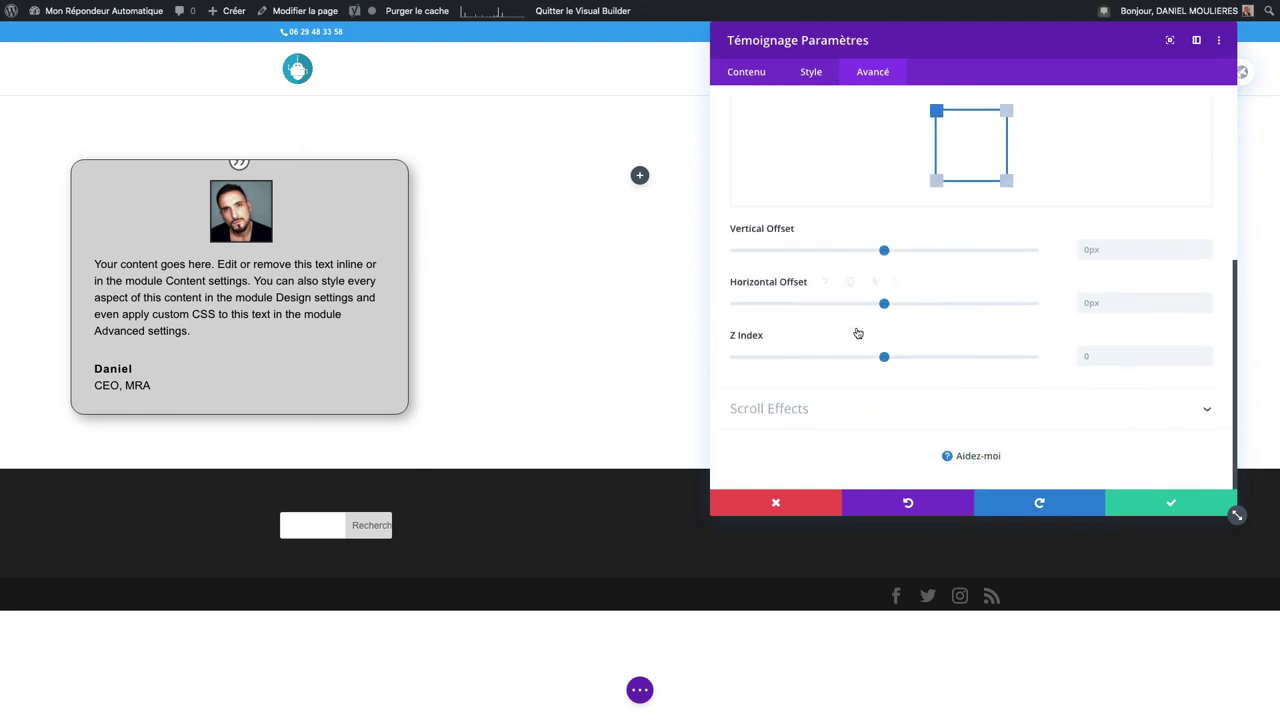
left_click(836, 406)
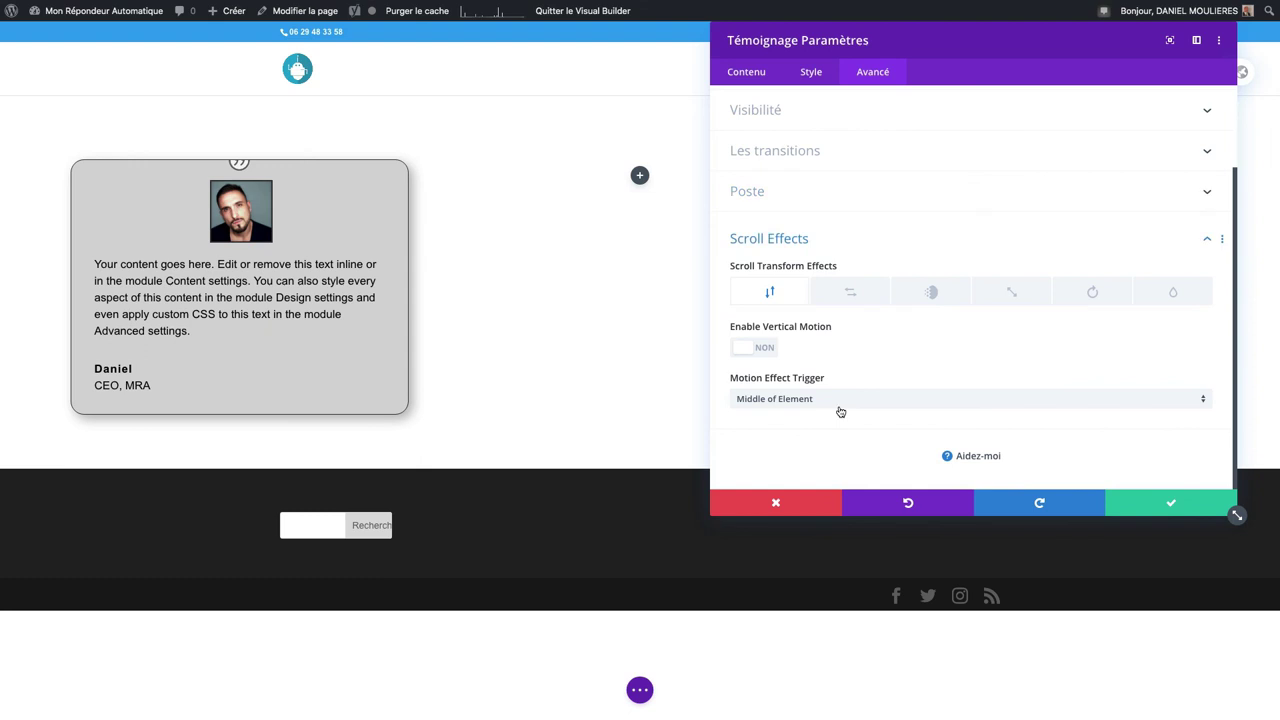
left_click(1170, 503)
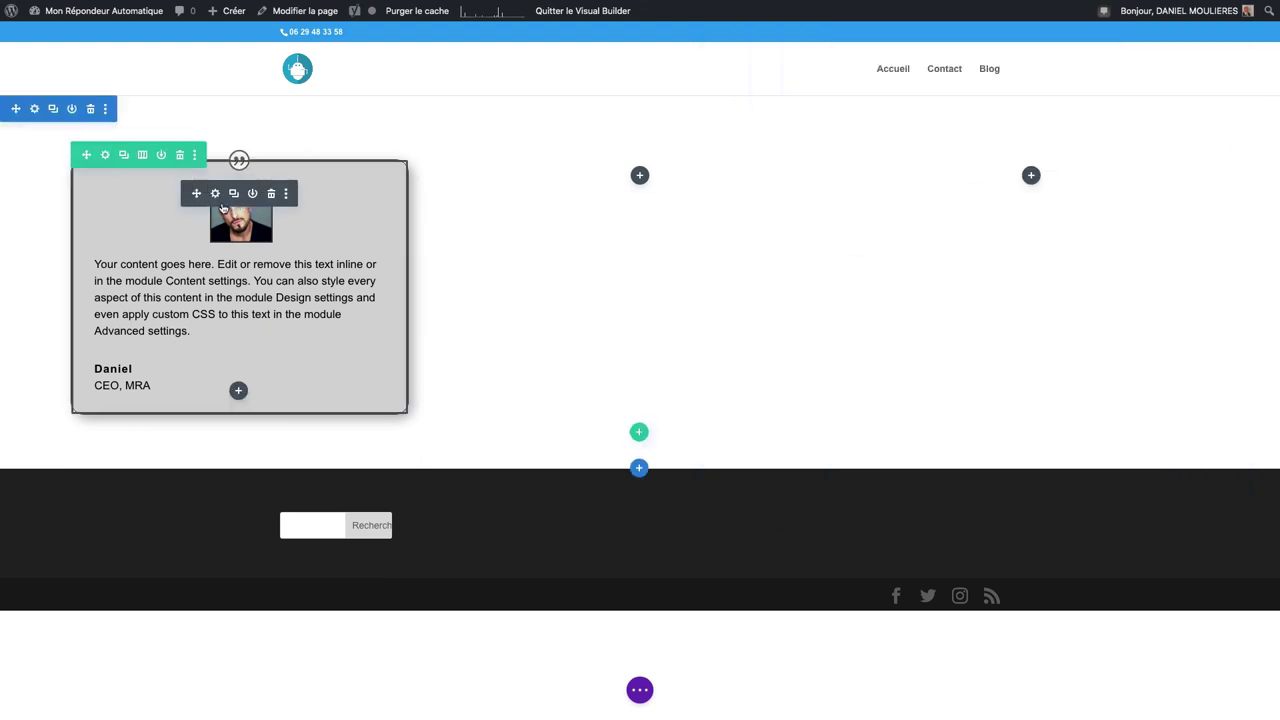
Step: Duplicate the styled testimonial twice, placing one copy in the middle column and the other in the third column
left_click(233, 194)
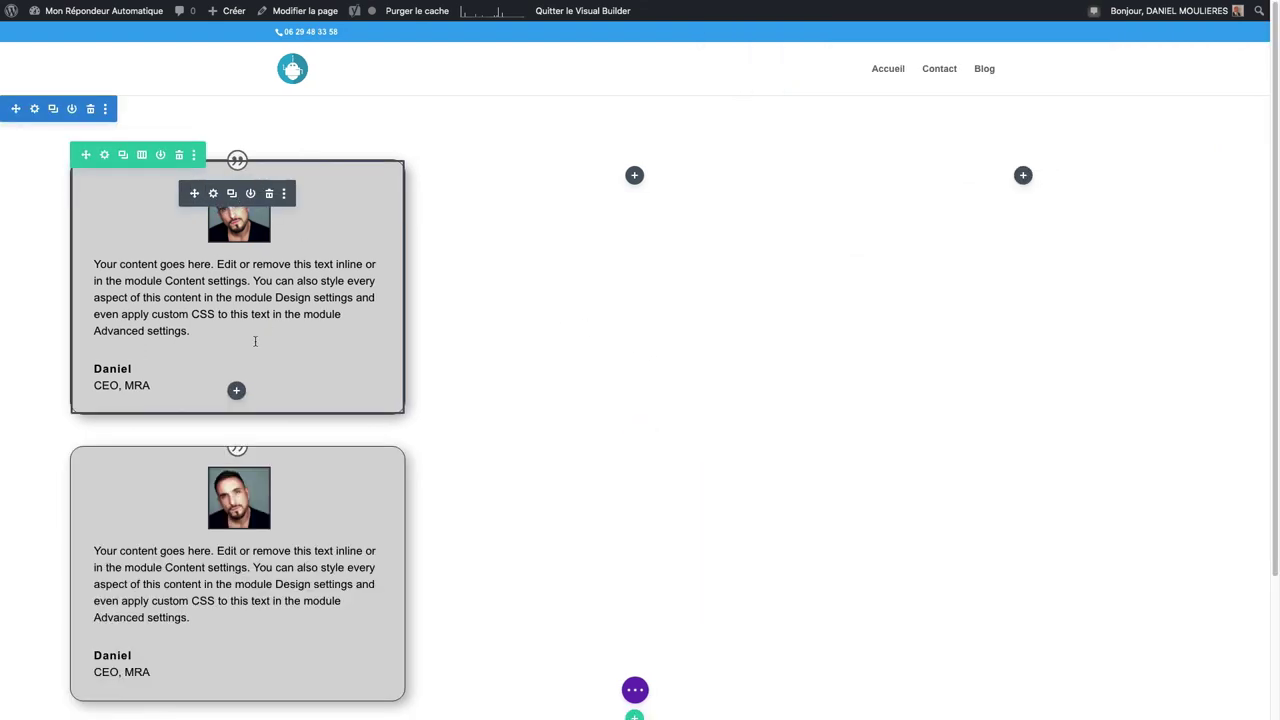
left_click_drag(193, 480, 586, 216)
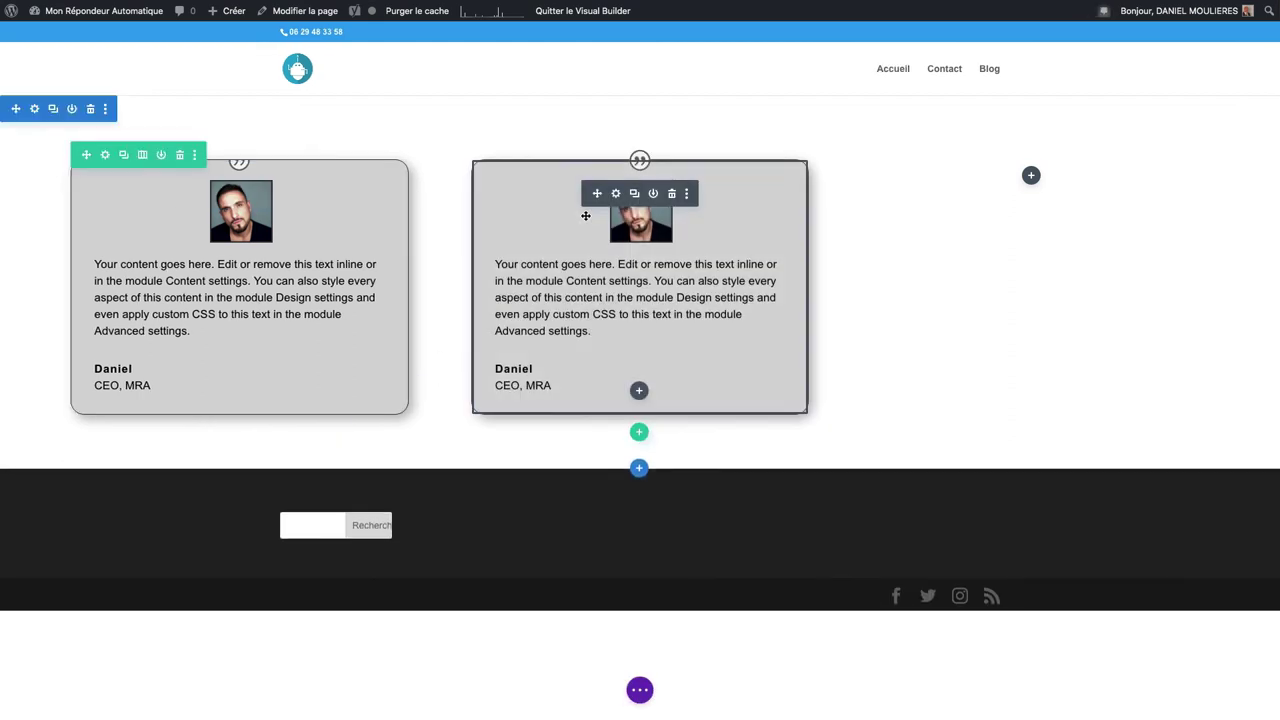
left_click(633, 194)
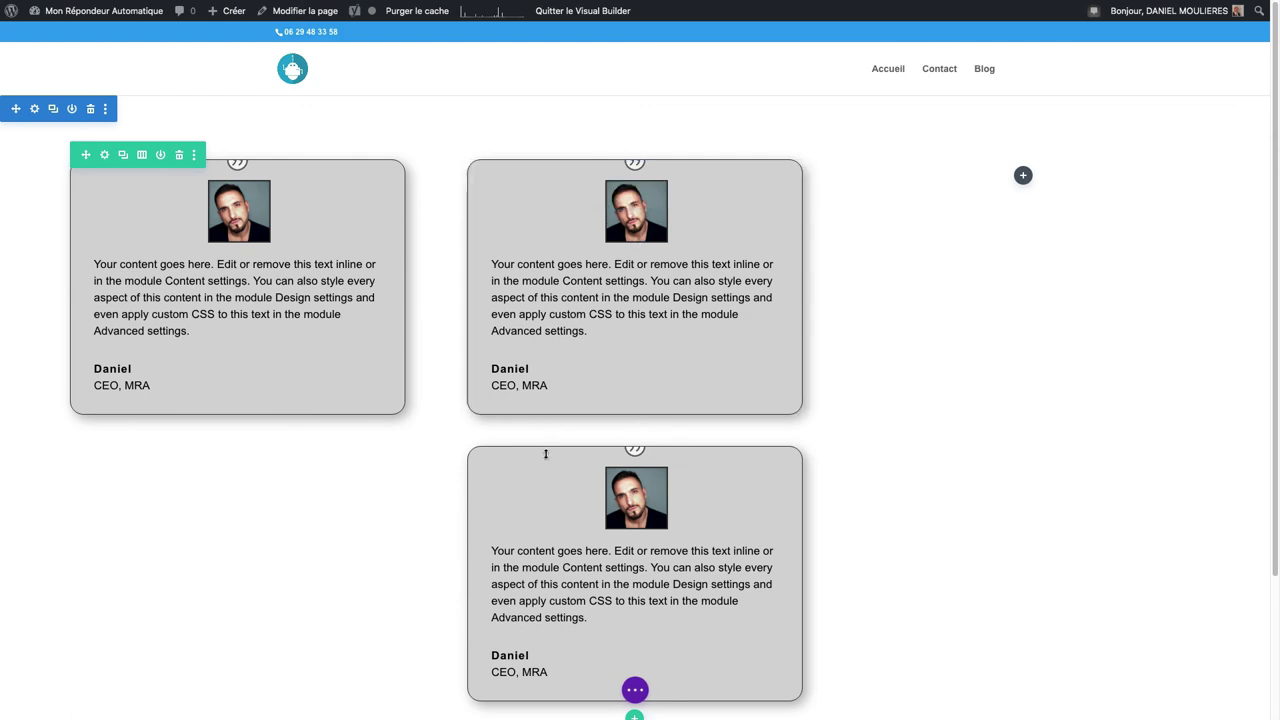
left_click_drag(591, 480, 1000, 300)
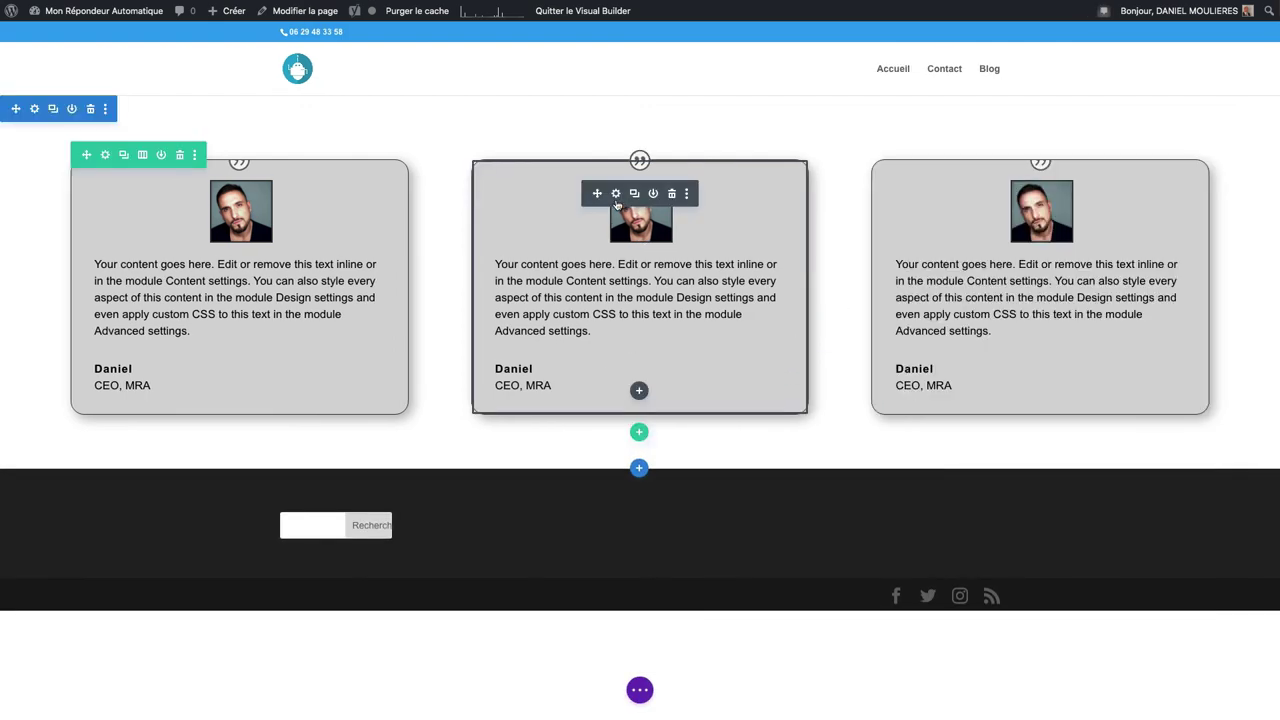
Step: In the middle testimonial's content settings, enter the new author's first name and set the job title to Marketing
left_click(610, 194)
type("Marie")
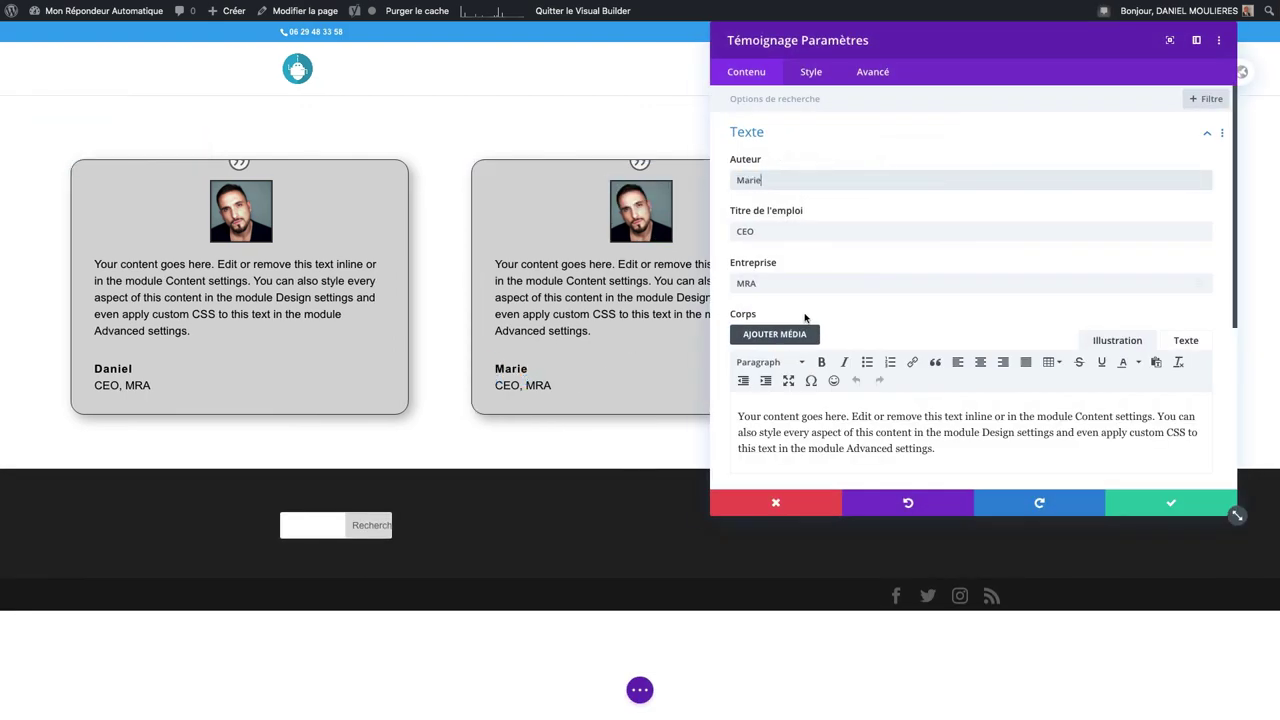
left_click_drag(765, 283, 720, 283)
left_click_drag(1200, 231, 733, 231)
type("Marketing")
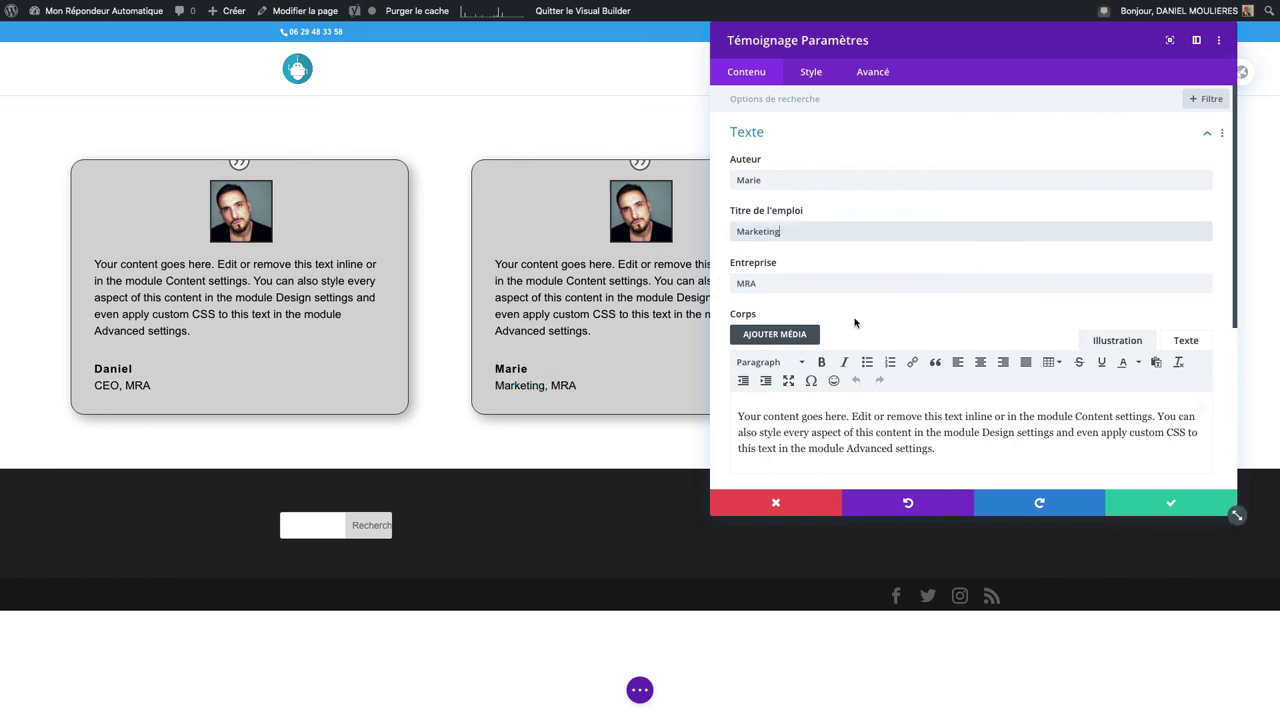
Step: Replace the middle testimonial's image with the media library photo of the woman in a black top and save the module
scroll(855, 322, "down", 5)
left_click(874, 262)
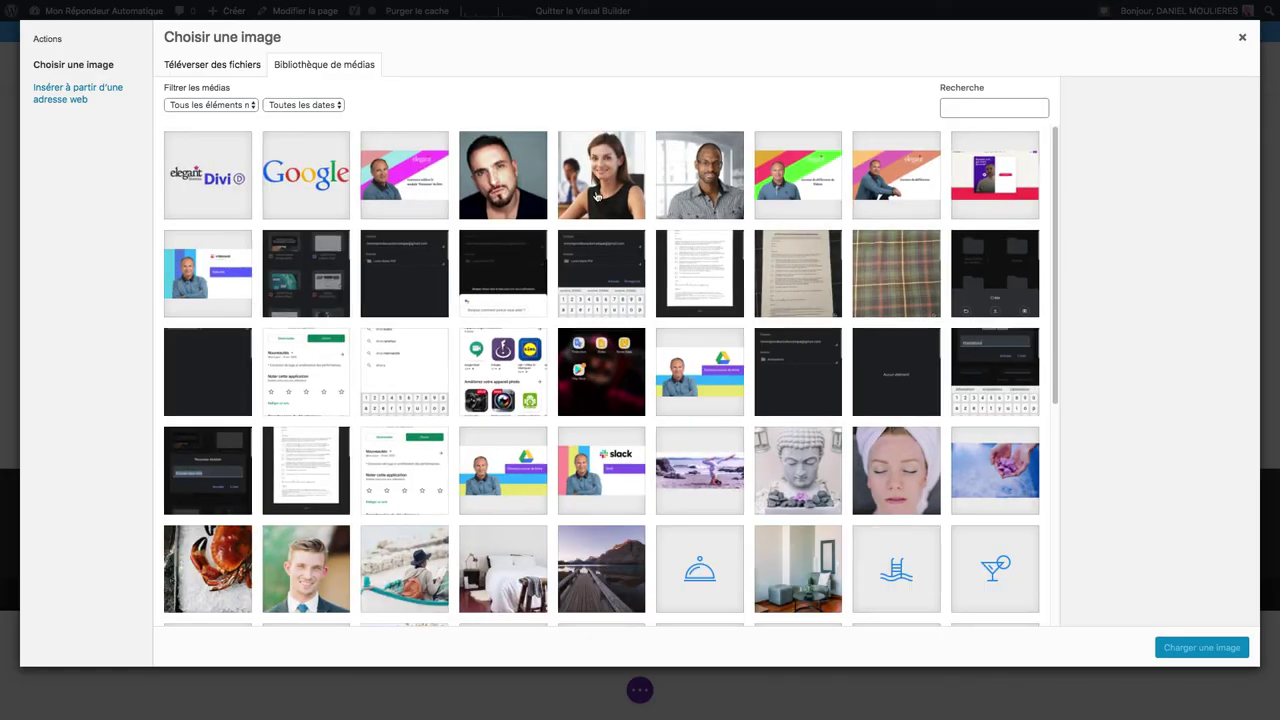
left_click(597, 196)
left_click(1201, 647)
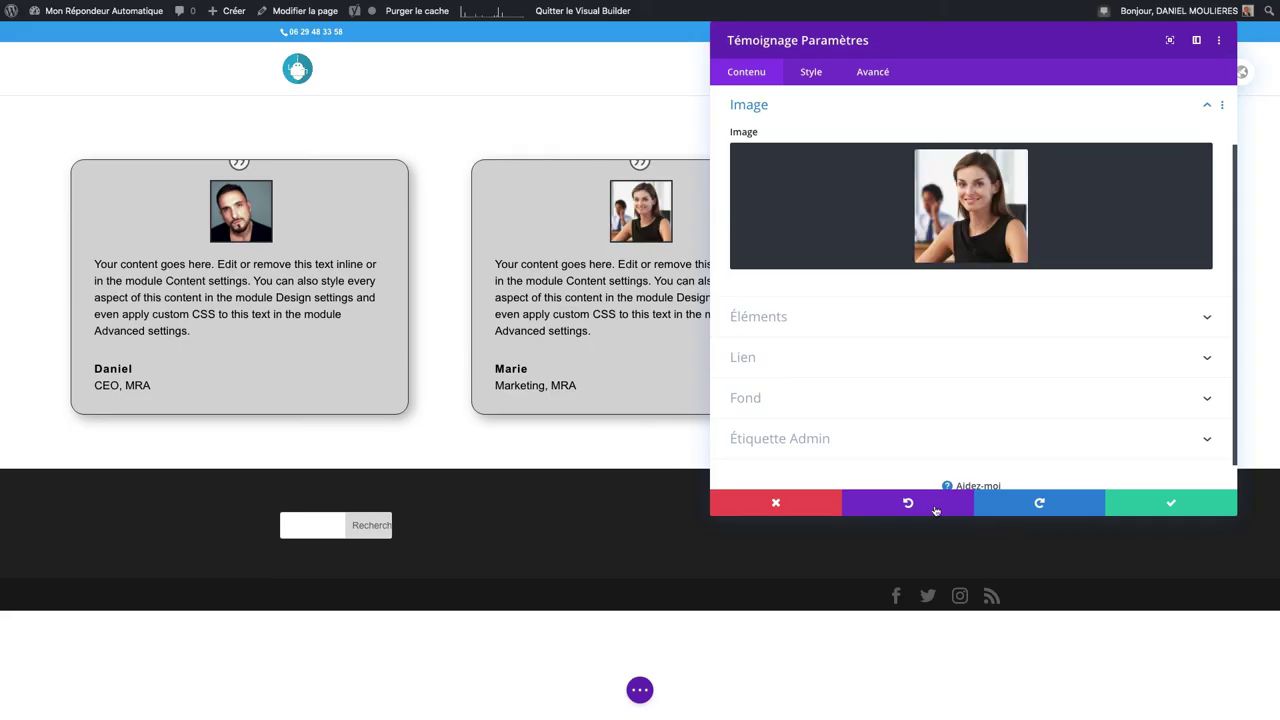
left_click(1166, 503)
Step: In the third column's testimonial, enter the new author's first name and set the job title to Comptabilité
left_click(1012, 196)
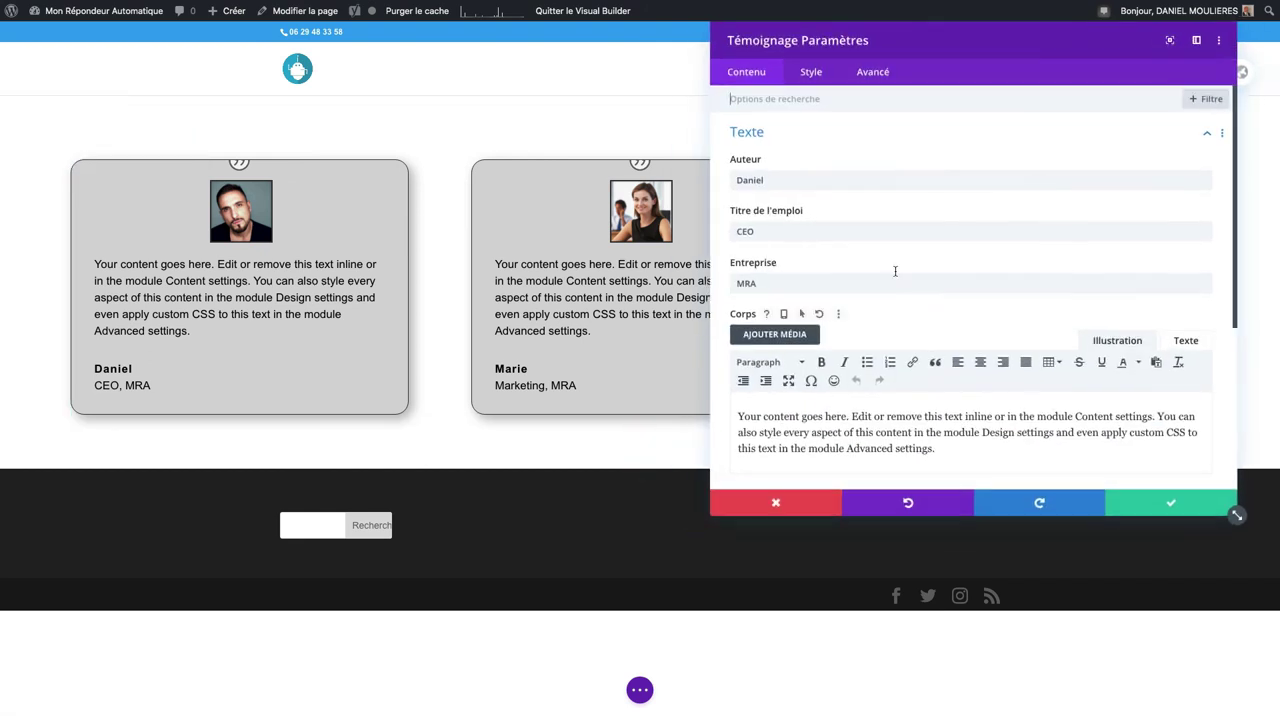
left_click_drag(790, 180, 720, 178)
type("Mich")
key("Tab")
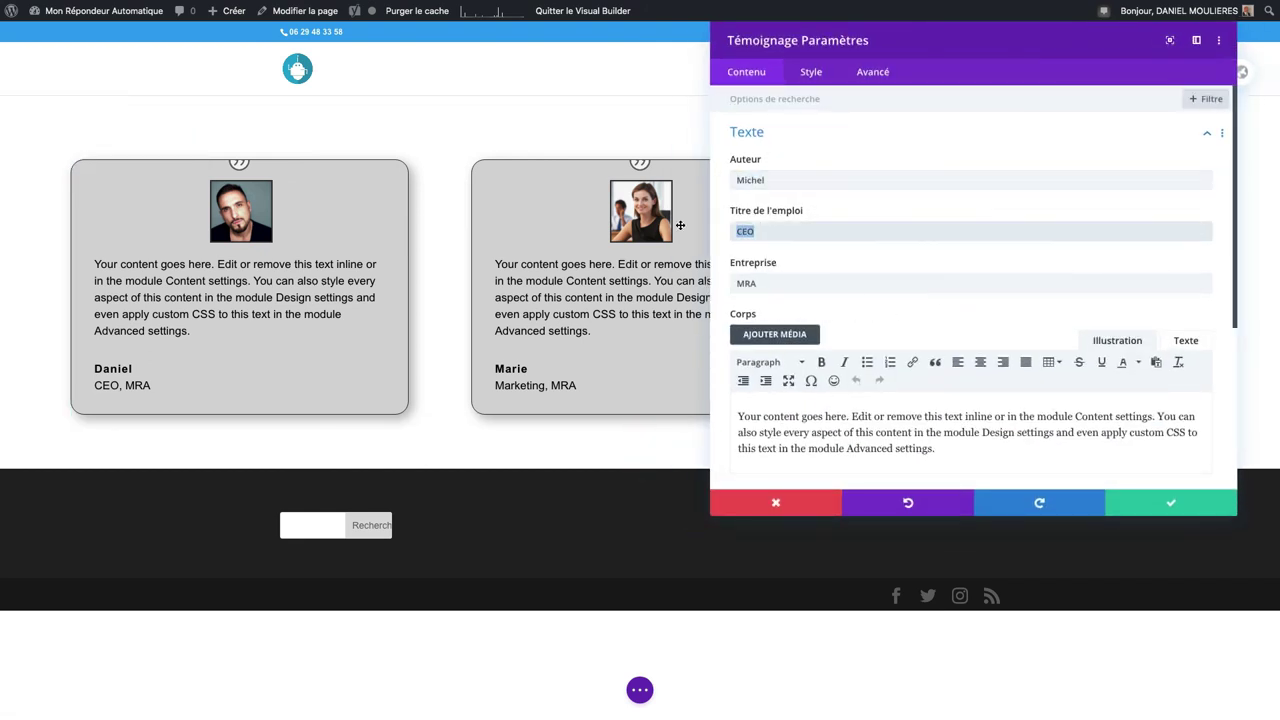
type("Comptabilité")
Step: Replace the third testimonial's image with the media library photo of the man with glasses and a grey shirt, and save the module
scroll(917, 300, "down", 5)
left_click(834, 247)
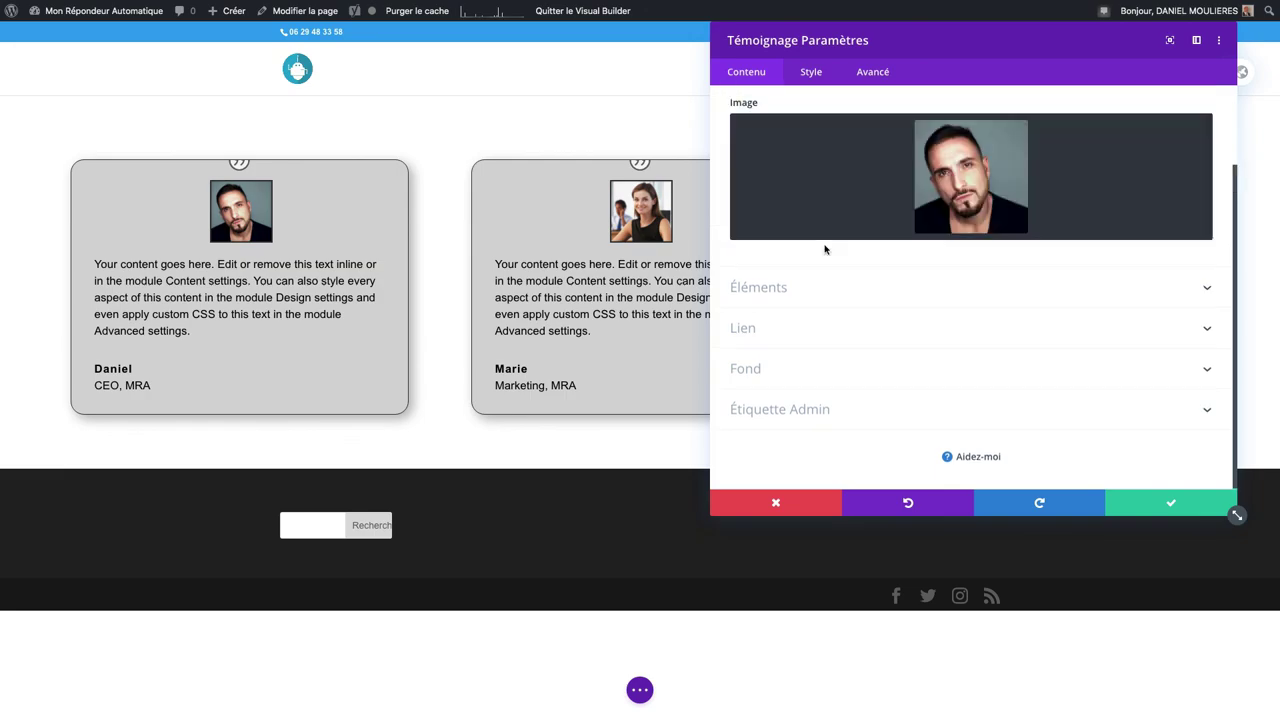
left_click(1150, 168)
left_click(700, 175)
left_click(1201, 647)
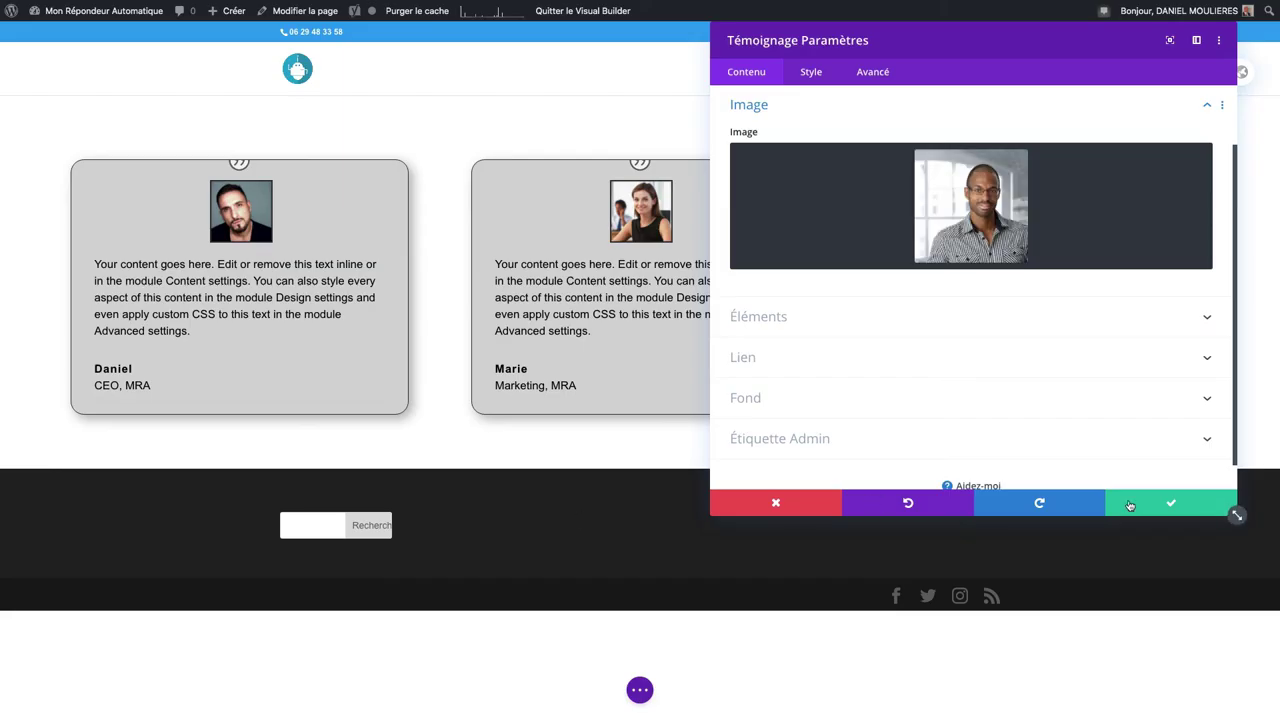
left_click(1128, 505)
left_click(874, 8)
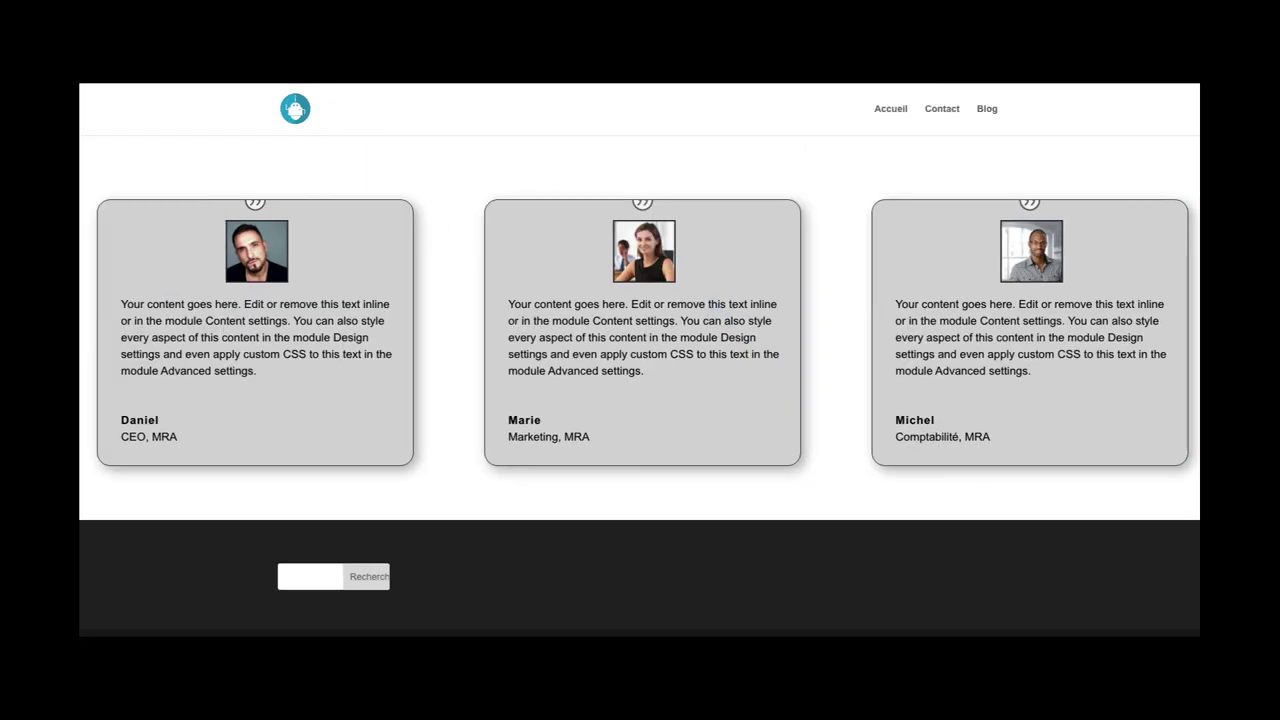